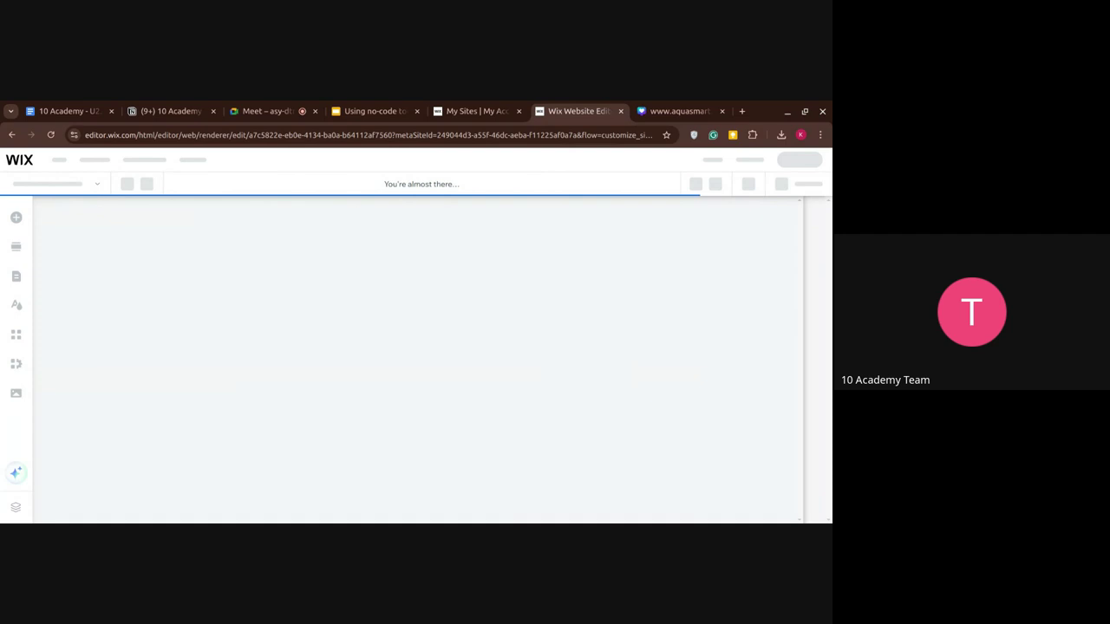
Unmute the microphone in the Meet call, then return to the Wix editor once the Soundbeam template loads.
{"action": "left_click", "coordinate": [264, 111]}
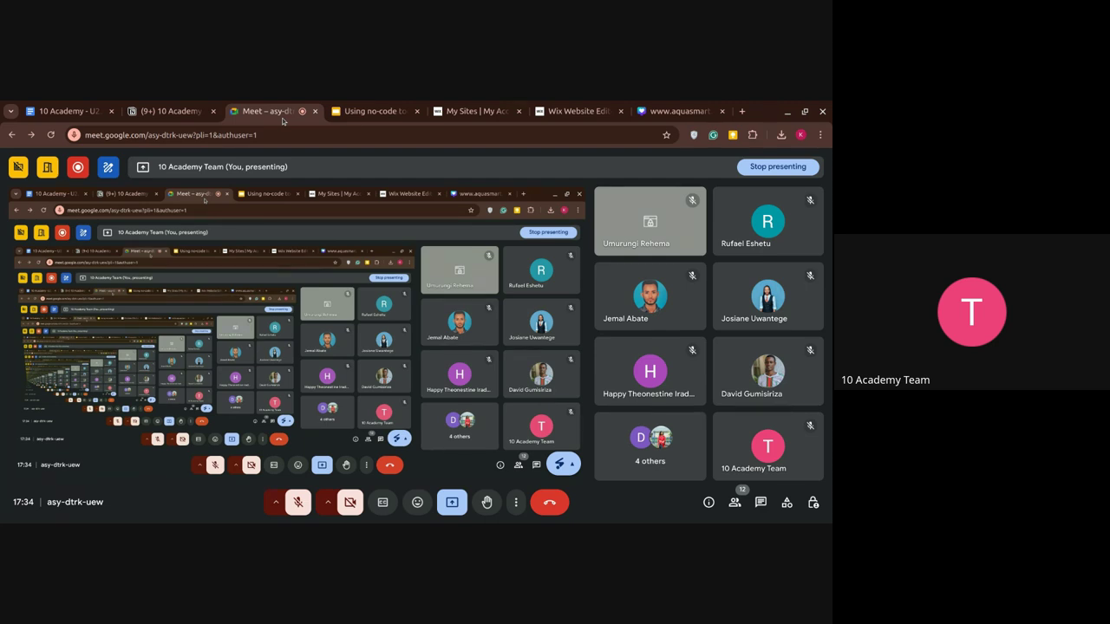
{"action": "key", "text": "ctrl+d"}
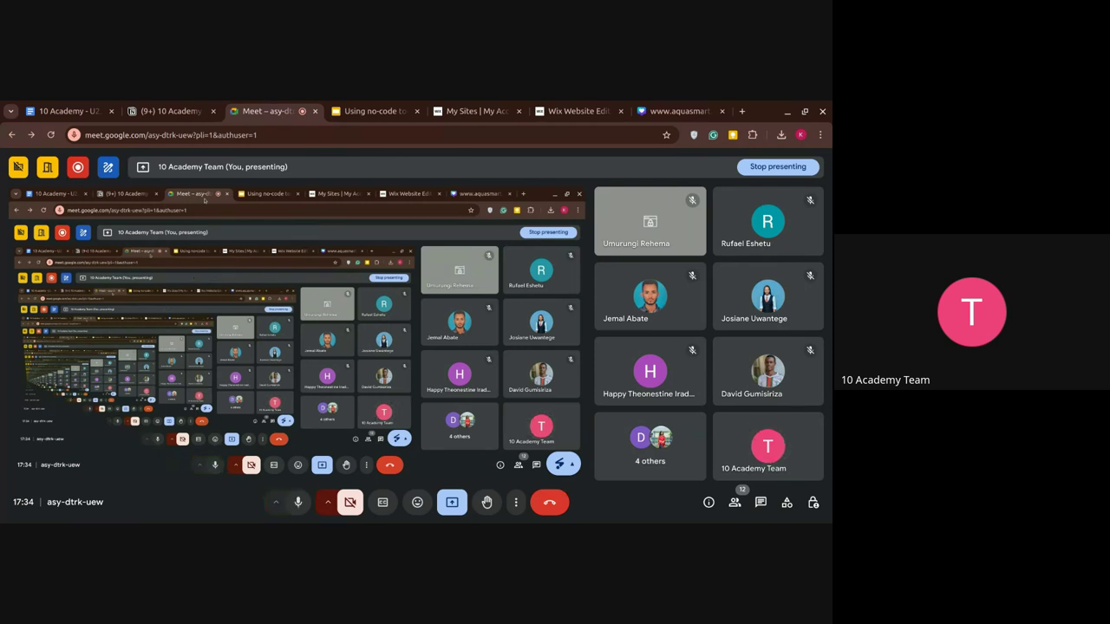
{"action": "left_click", "coordinate": [577, 111]}
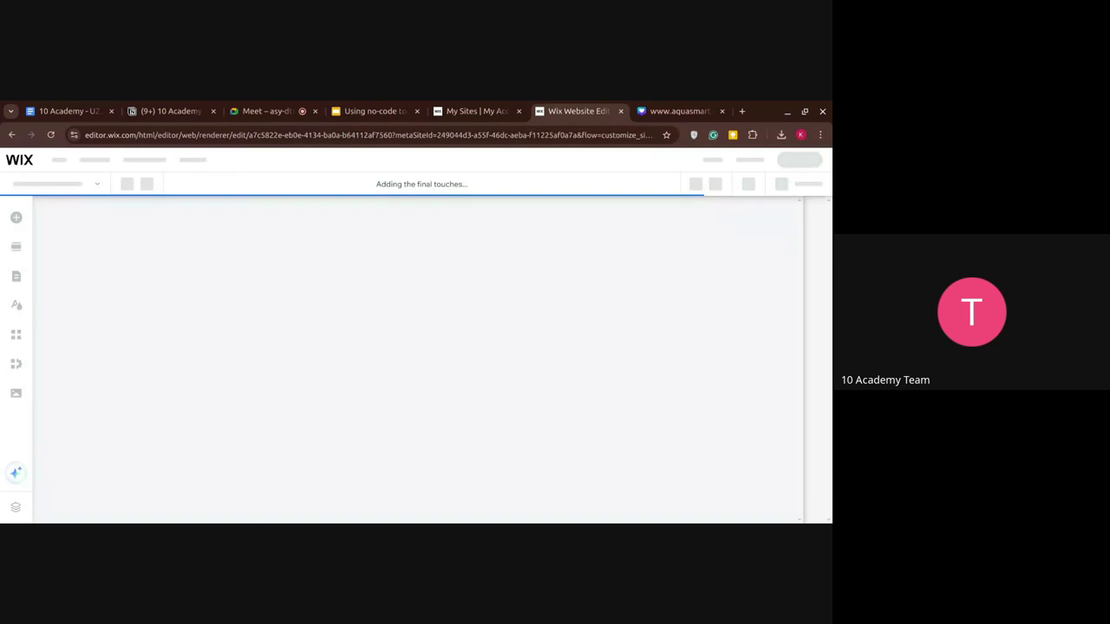
{"action": "left_click", "coordinate": [265, 112]}
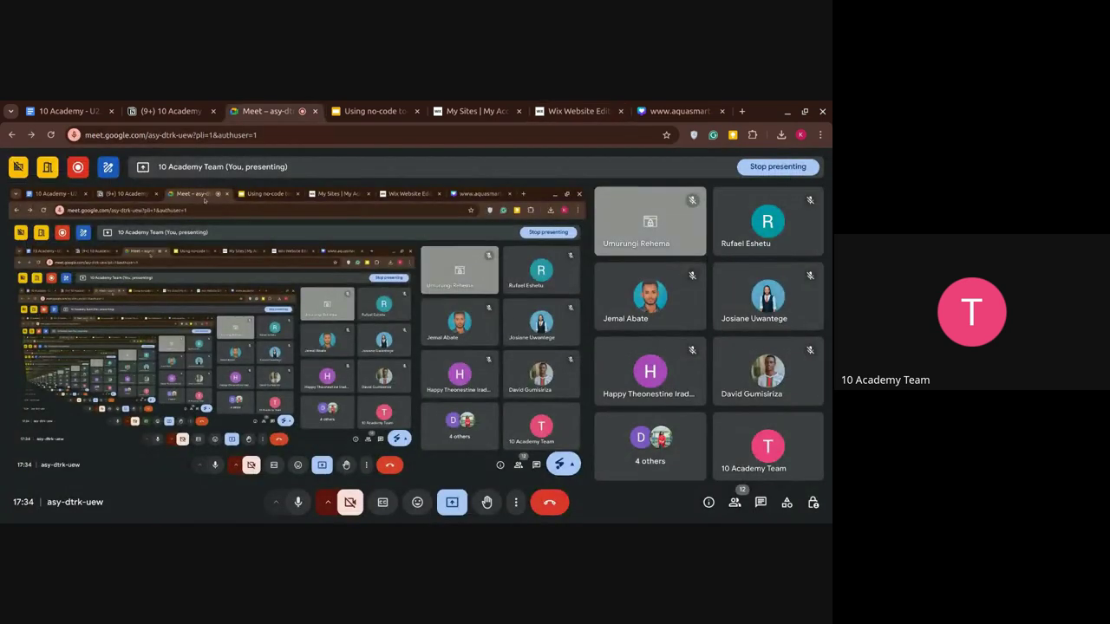
{"action": "left_click", "coordinate": [577, 111]}
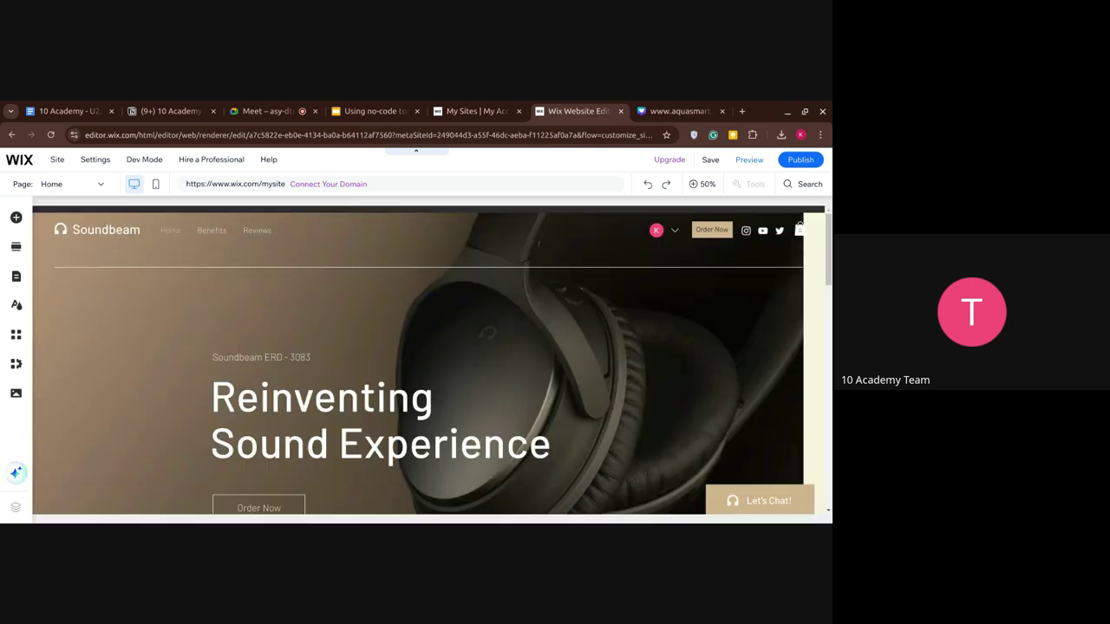
Zoom the canvas out to 50% and open the Enhance your AI content form.
{"action": "key", "text": "ctrl+minus"}
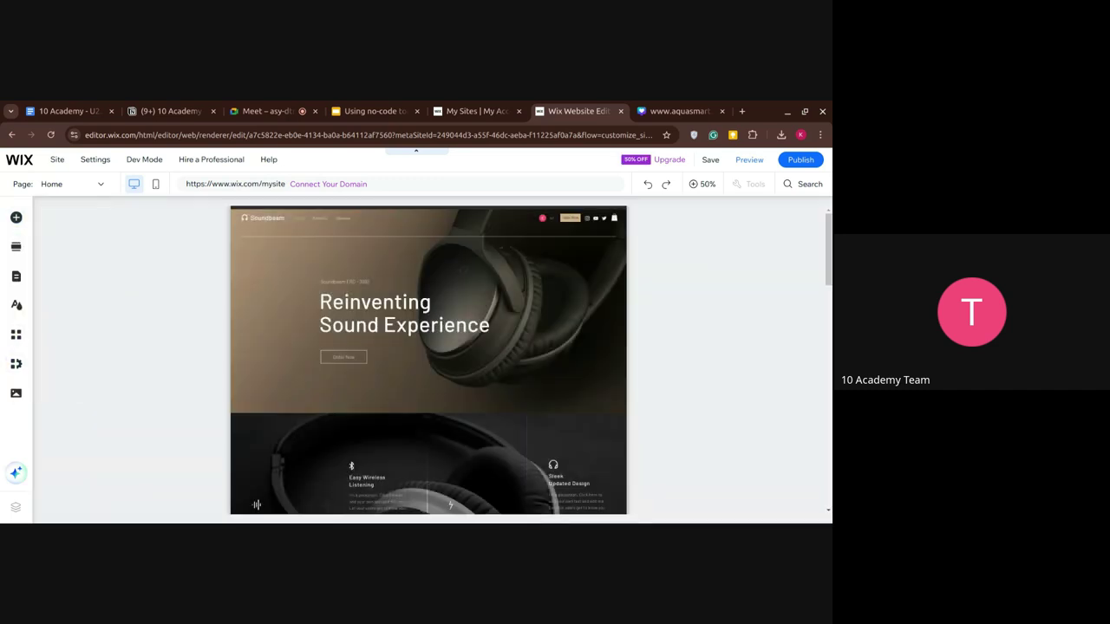
{"action": "left_click", "coordinate": [16, 472]}
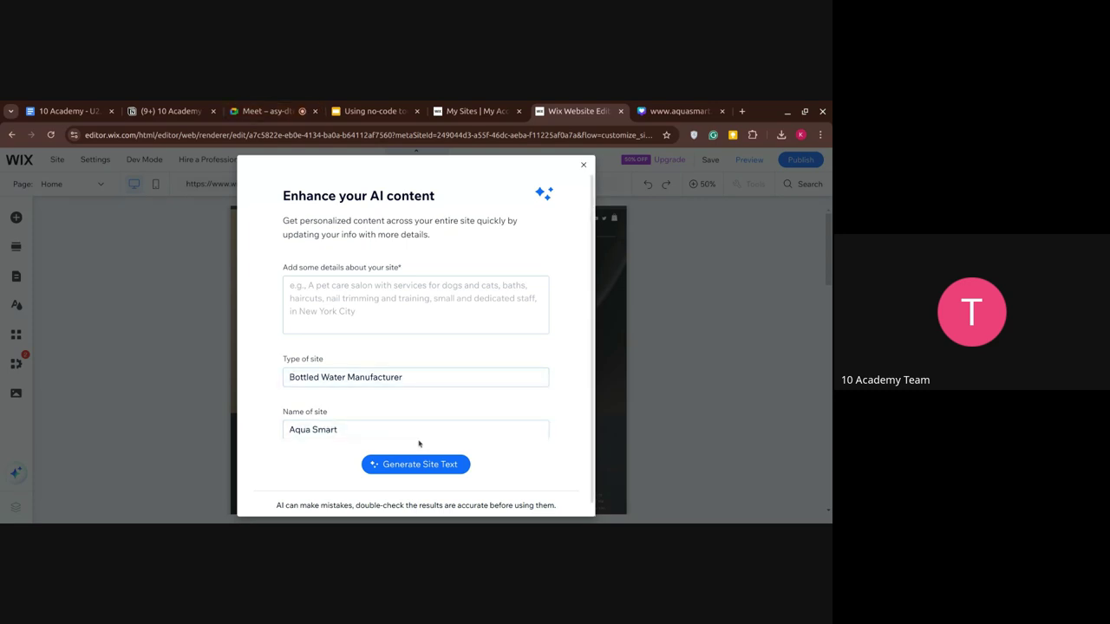
Enter the site details 'A water bottle manufacturing company focused on providing a state of the art technology.'.
{"action": "scroll", "coordinate": [419, 444], "scroll_direction": "down", "scroll_amount": 1}
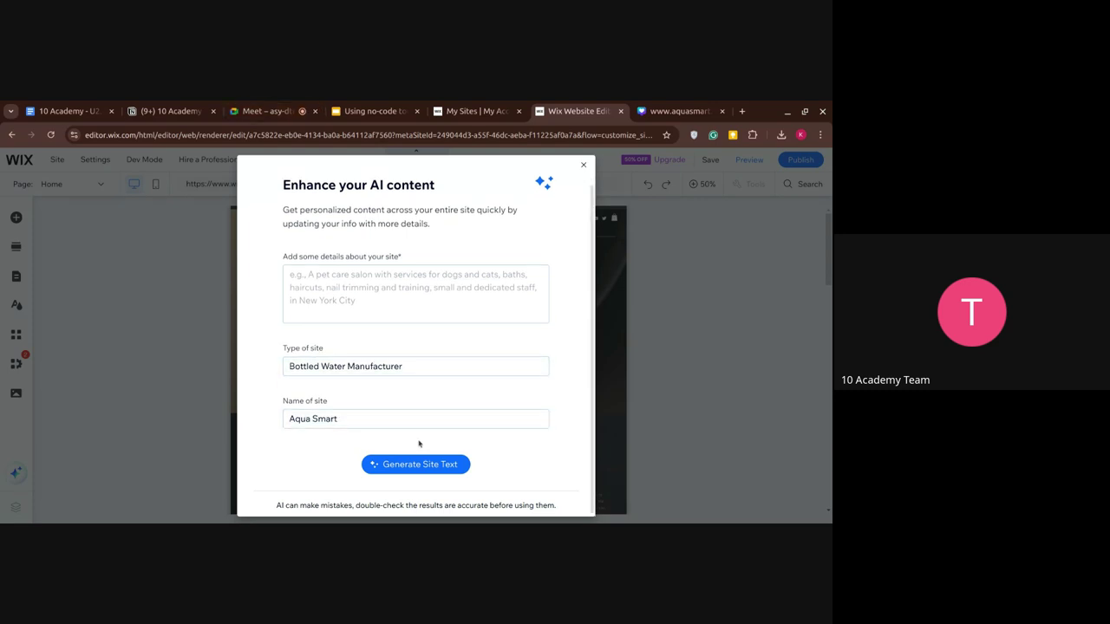
{"action": "left_click", "coordinate": [355, 301]}
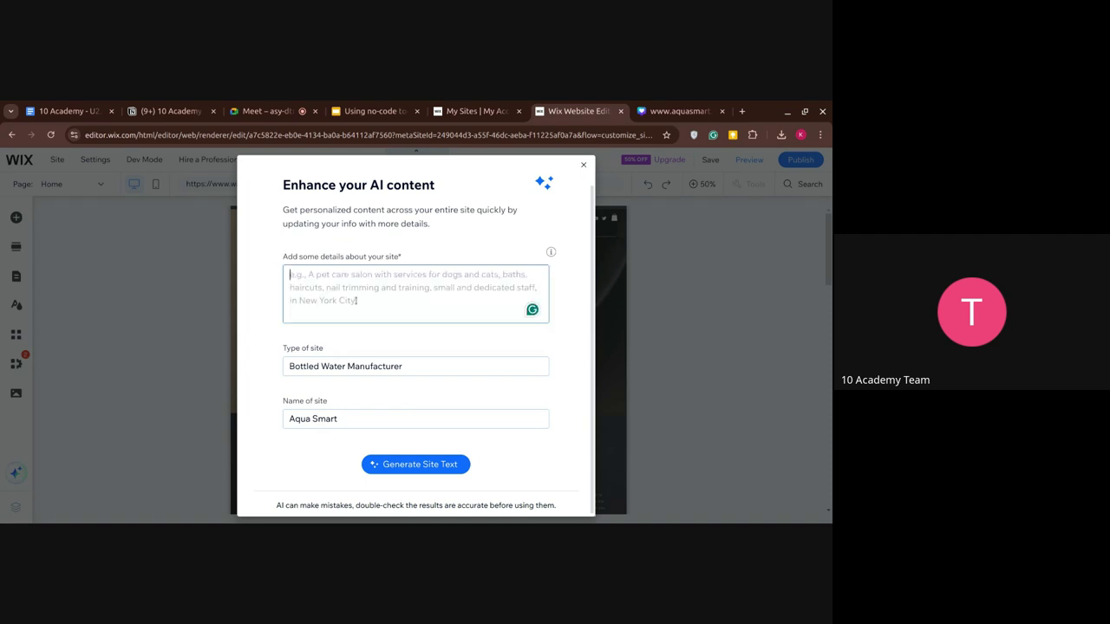
{"action": "type", "text": "A"}
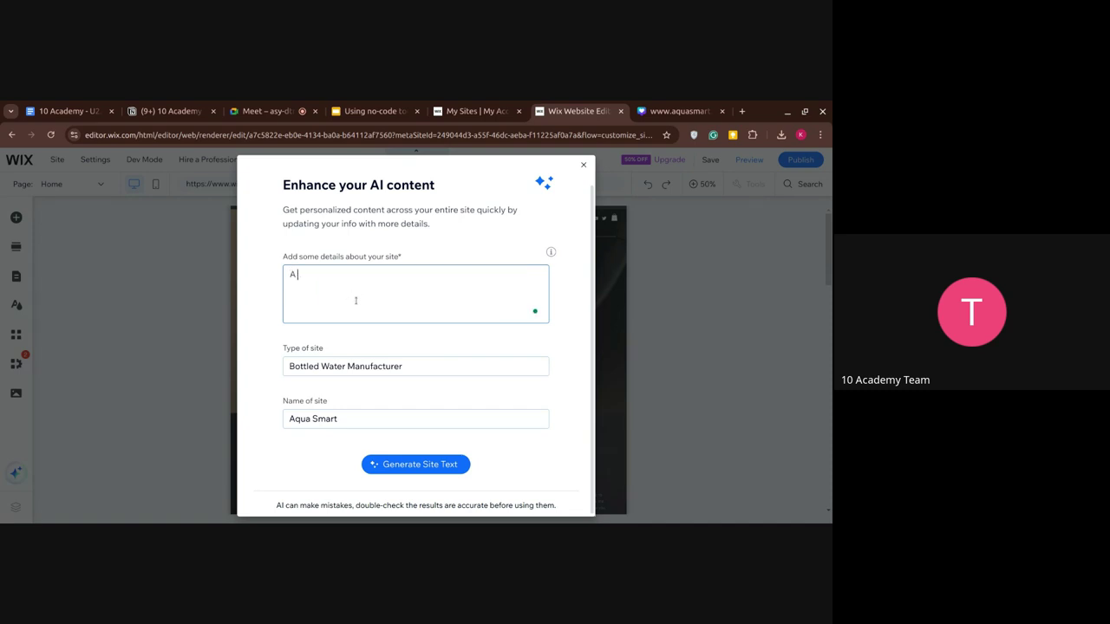
{"action": "type", "text": " water bottle manufa"}
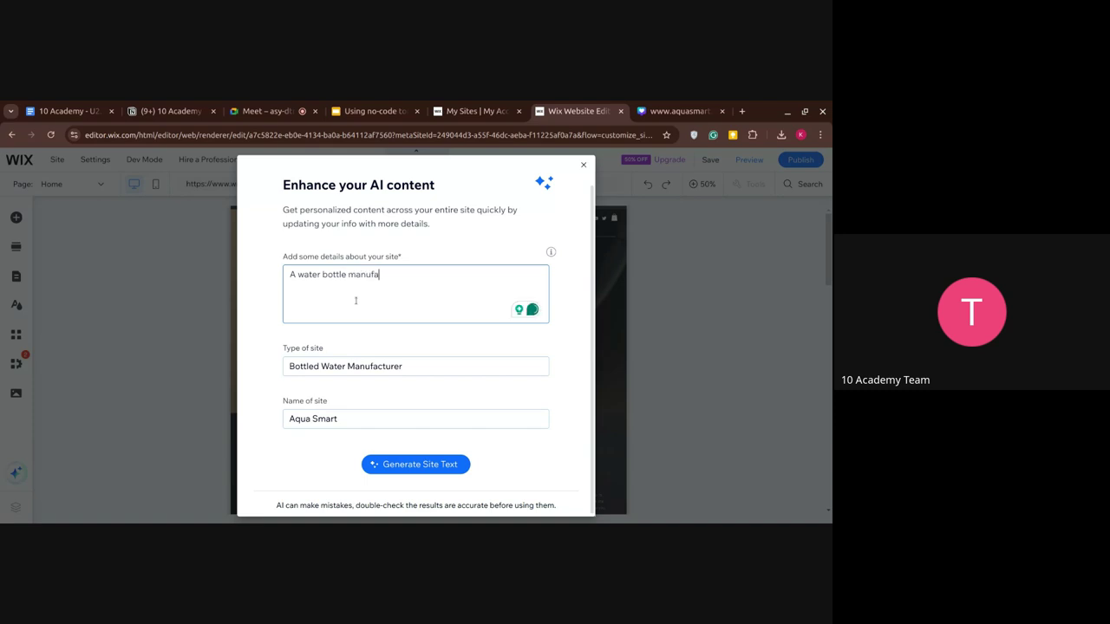
{"action": "type", "text": "cturign"}
{"action": "key", "text": "BackSpace"}
{"action": "key", "text": "BackSpace"}
{"action": "type", "text": "ing company focous"}
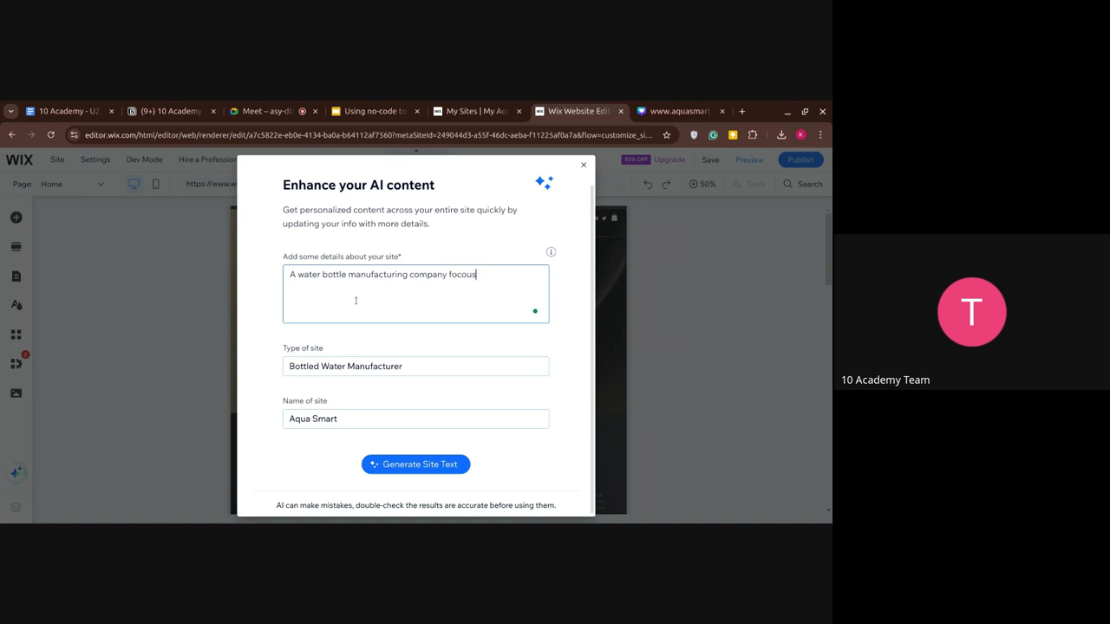
{"action": "type", "text": "ed on pro"}
{"action": "mouse_move", "coordinate": [464, 278]}
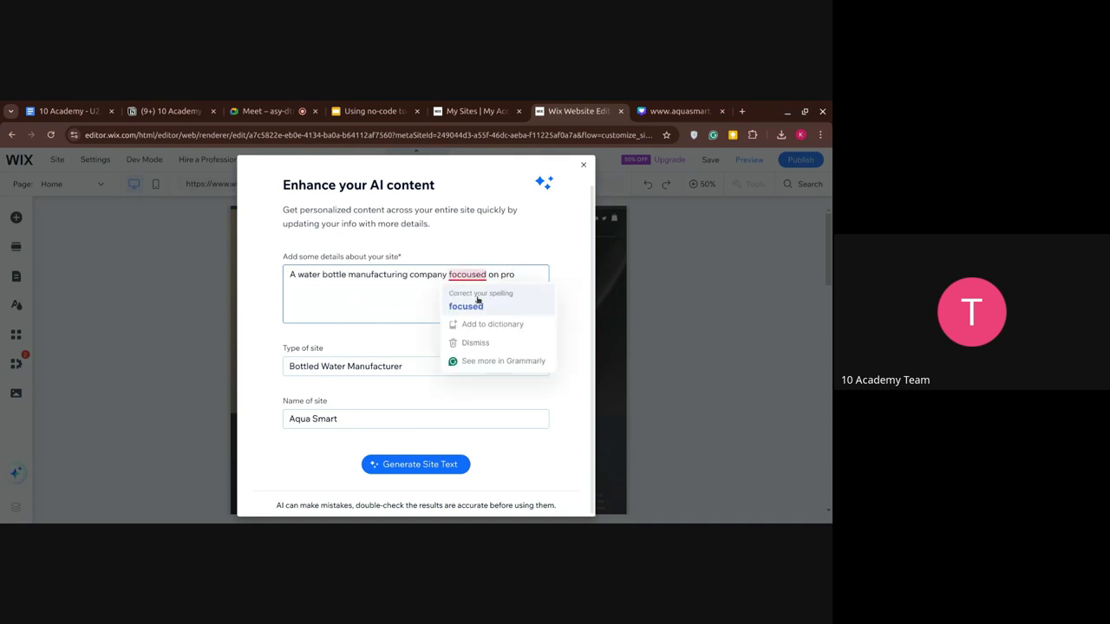
{"action": "left_click", "coordinate": [461, 302]}
{"action": "type", "text": "viding "}
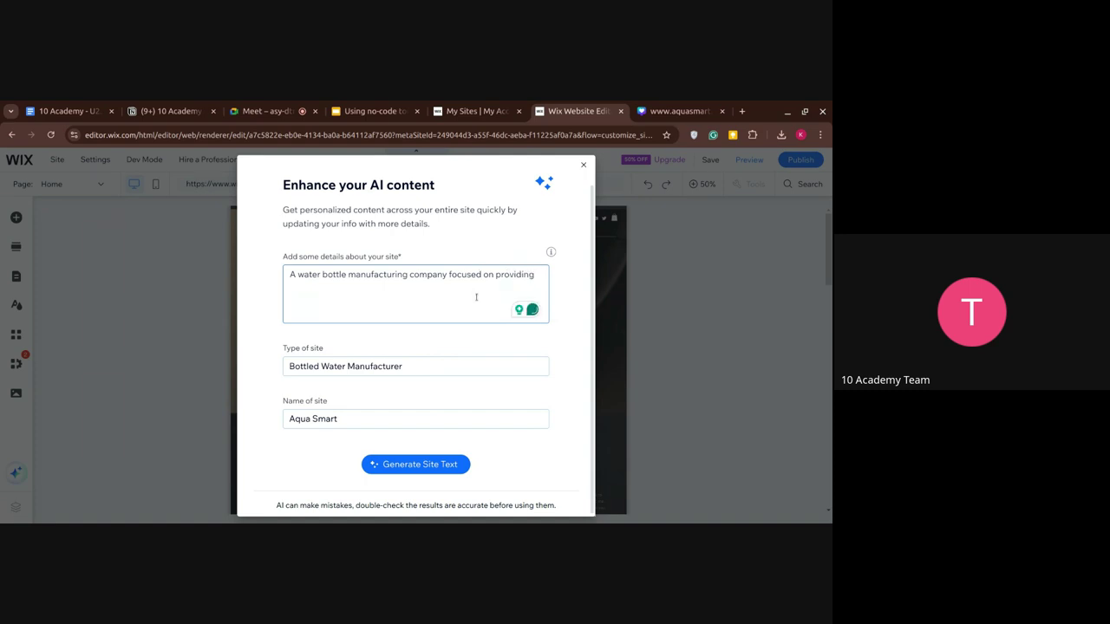
{"action": "type", "text": "a state of the a"}
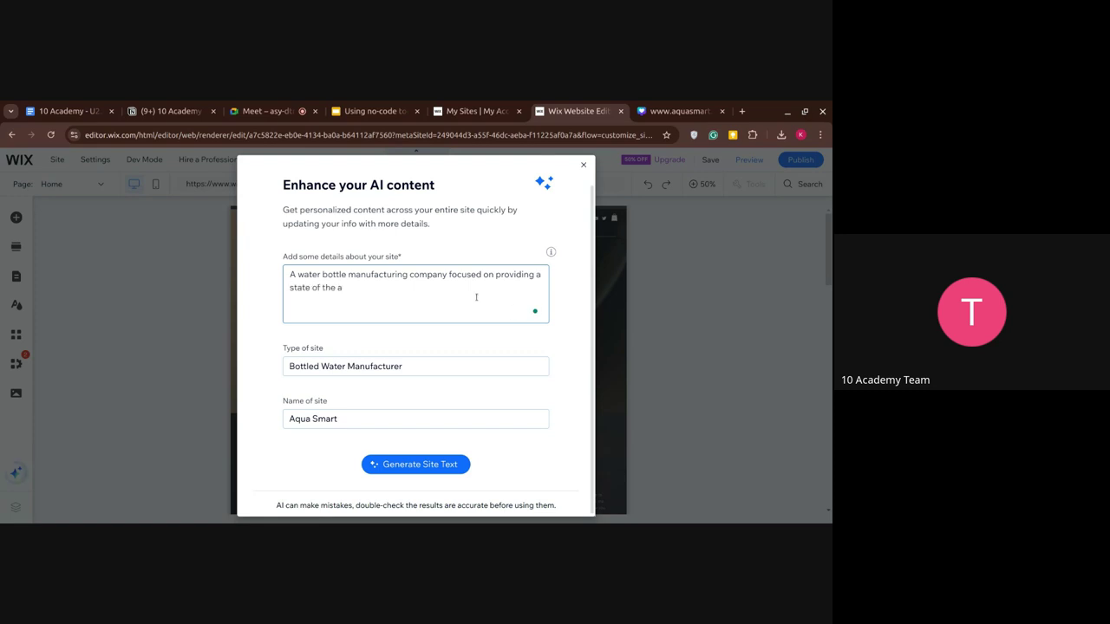
{"action": "type", "text": "rt technology . Provig"}
{"action": "key", "text": "BackSpace"}
{"action": "type", "text": "ding"}
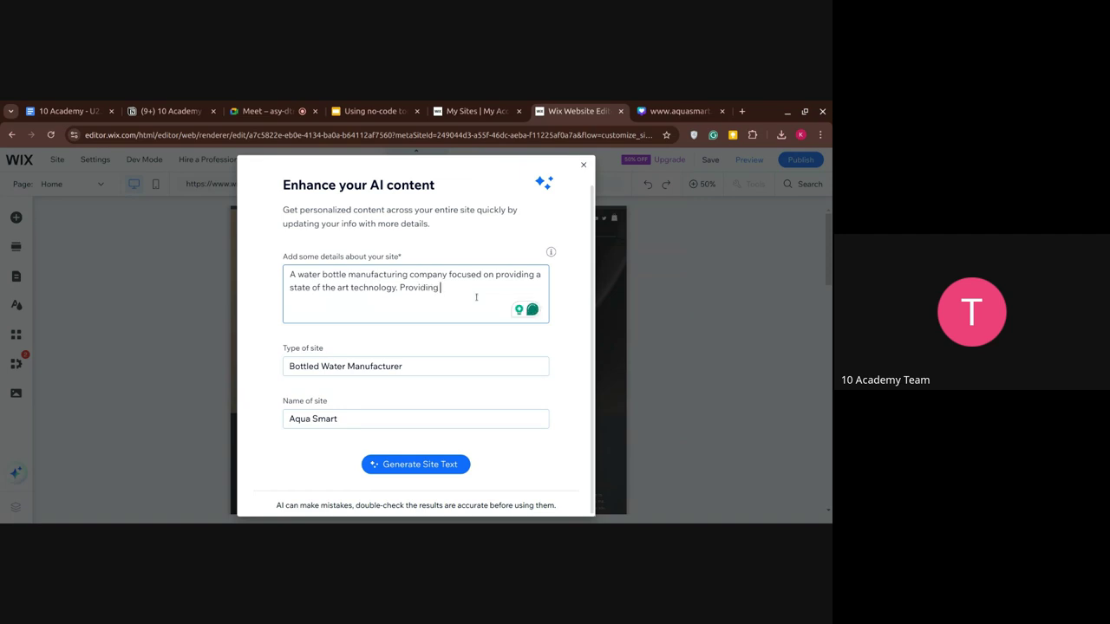
{"action": "type", "text": " fitness"}
{"action": "key", "text": "BackSpace"}
{"action": "key", "text": "BackSpace"}
{"action": "key", "text": "BackSpace"}
{"action": "key", "text": "BackSpace"}
{"action": "key", "text": "BackSpace"}
{"action": "key", "text": "BackSpace"}
{"action": "key", "text": "BackSpace"}
{"action": "key", "text": "BackSpace"}
{"action": "key", "text": "BackSpace"}
{"action": "key", "text": "BackSpace"}
{"action": "key", "text": "BackSpace"}
{"action": "key", "text": "BackSpace"}
{"action": "key", "text": "BackSpace"}
{"action": "key", "text": "BackSpace"}
{"action": "key", "text": "BackSpace"}
{"action": "key", "text": "BackSpace"}
{"action": "key", "text": "BackSpace"}
{"action": "key", "text": "BackSpace"}
{"action": "key", "text": "BackSpace"}
Generate the AI site text and scroll through the rewritten page.
{"action": "left_click", "coordinate": [428, 469]}
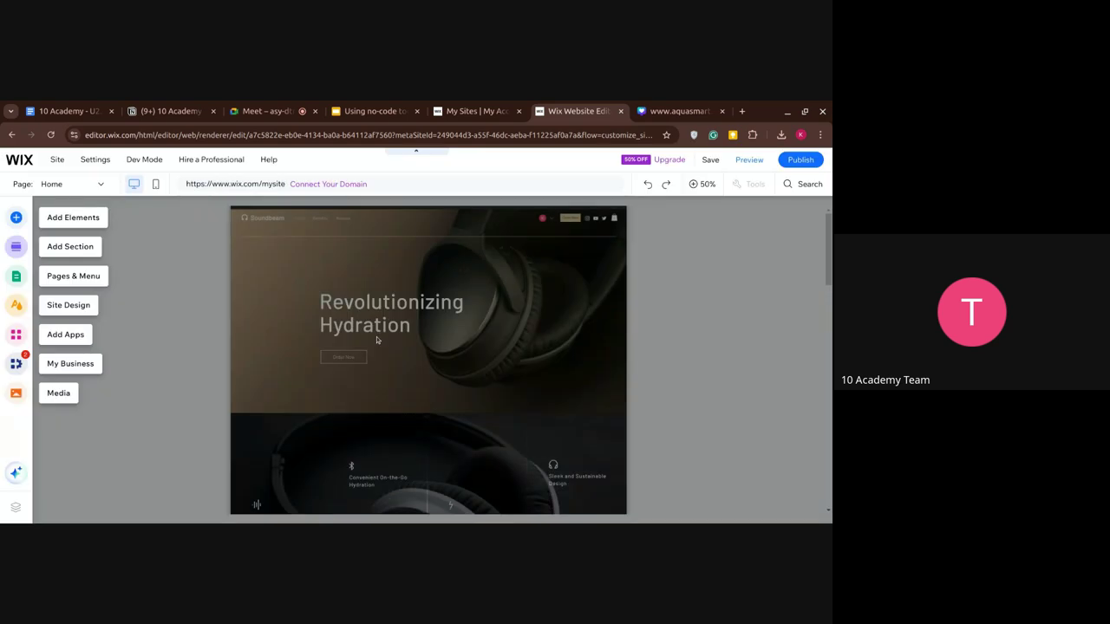
{"action": "left_click", "coordinate": [208, 346]}
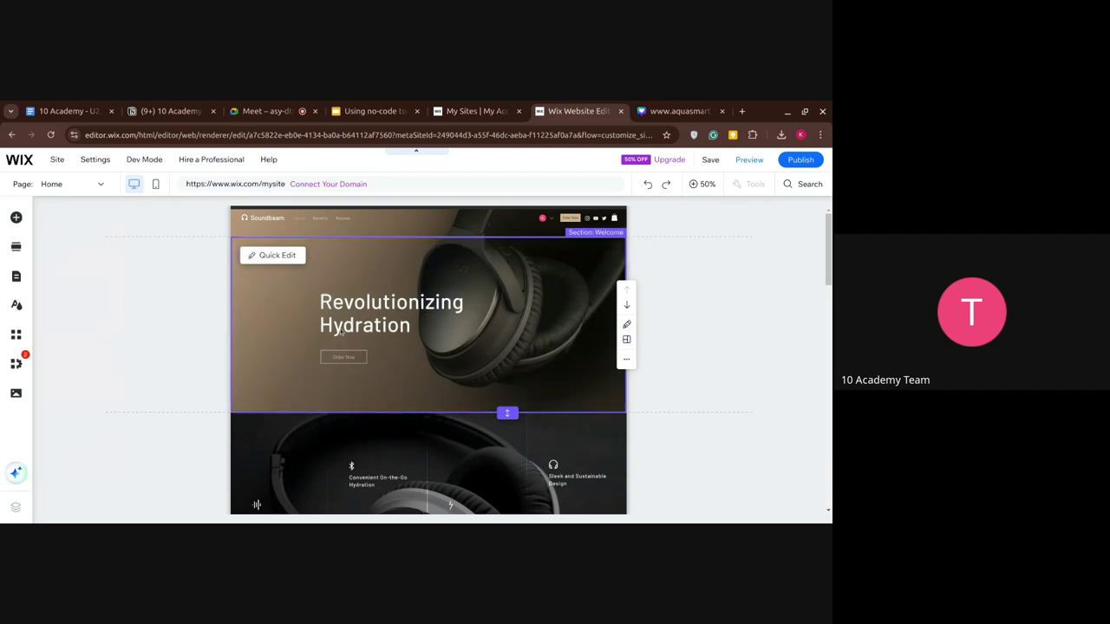
{"action": "scroll", "coordinate": [368, 370], "scroll_direction": "down", "scroll_amount": 1}
{"action": "scroll", "coordinate": [368, 370], "scroll_direction": "down", "scroll_amount": 15}
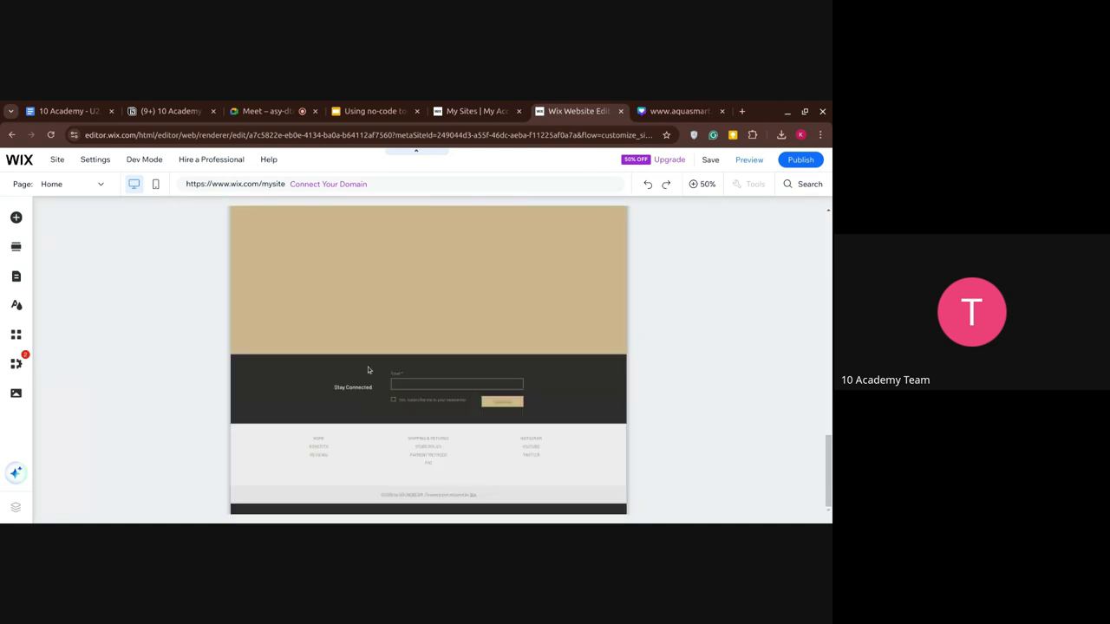
{"action": "scroll", "coordinate": [368, 370], "scroll_direction": "up", "scroll_amount": 15}
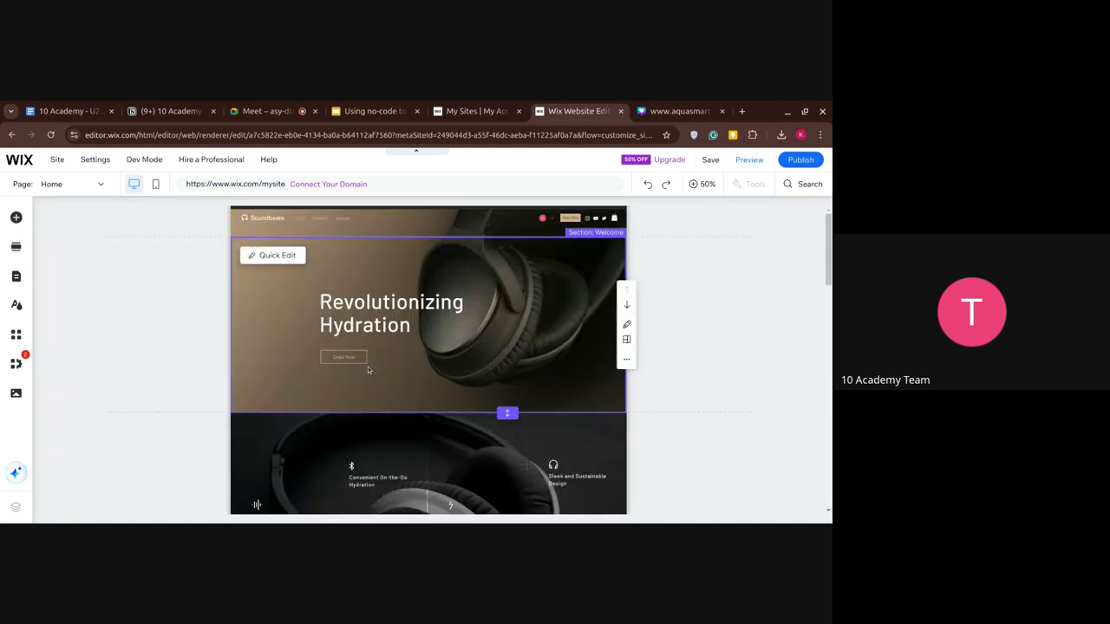
Zoom back to 100% and select the hero strip to reach Change Background.
{"action": "right_click", "coordinate": [470, 318]}
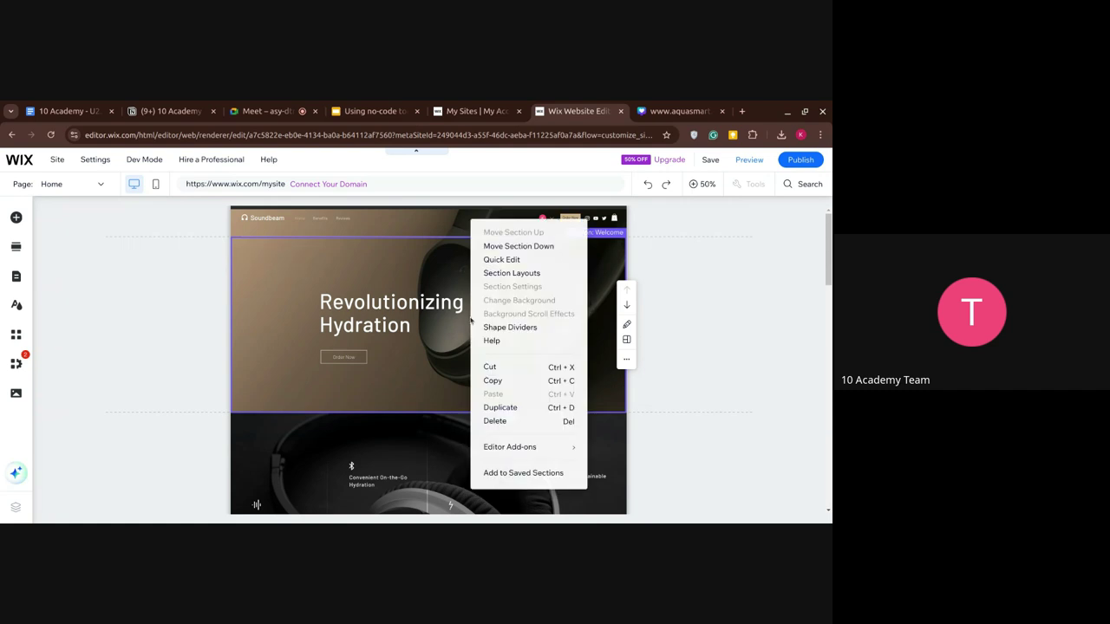
{"action": "left_click", "coordinate": [464, 338]}
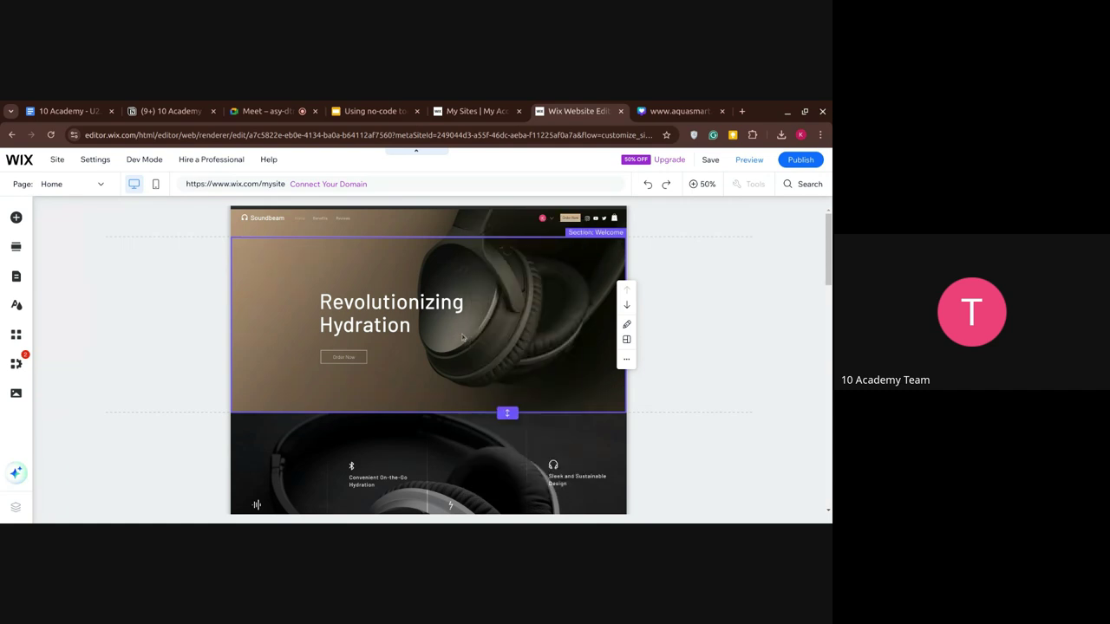
{"action": "right_click", "coordinate": [464, 338]}
{"action": "left_click", "coordinate": [450, 353]}
{"action": "left_click", "coordinate": [451, 352]}
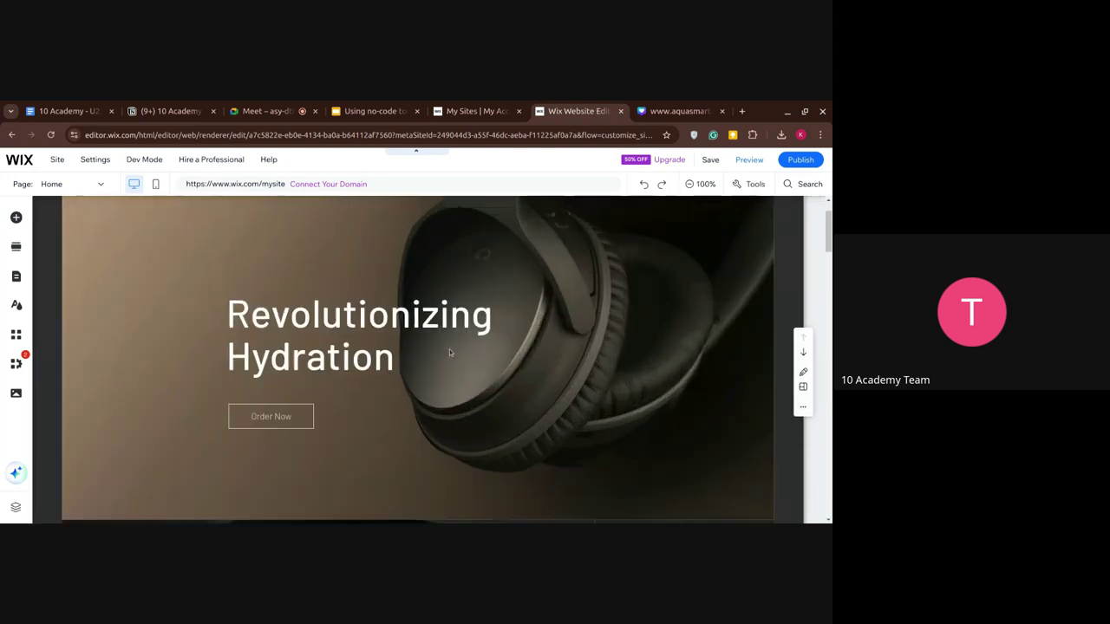
{"action": "right_click", "coordinate": [449, 349]}
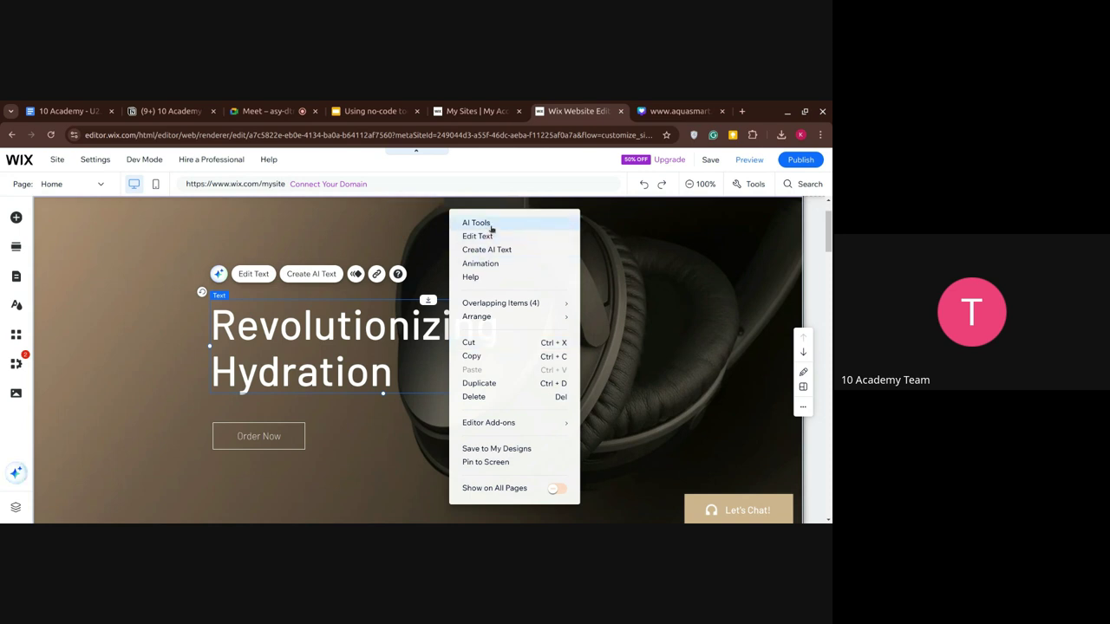
{"action": "left_click", "coordinate": [476, 223]}
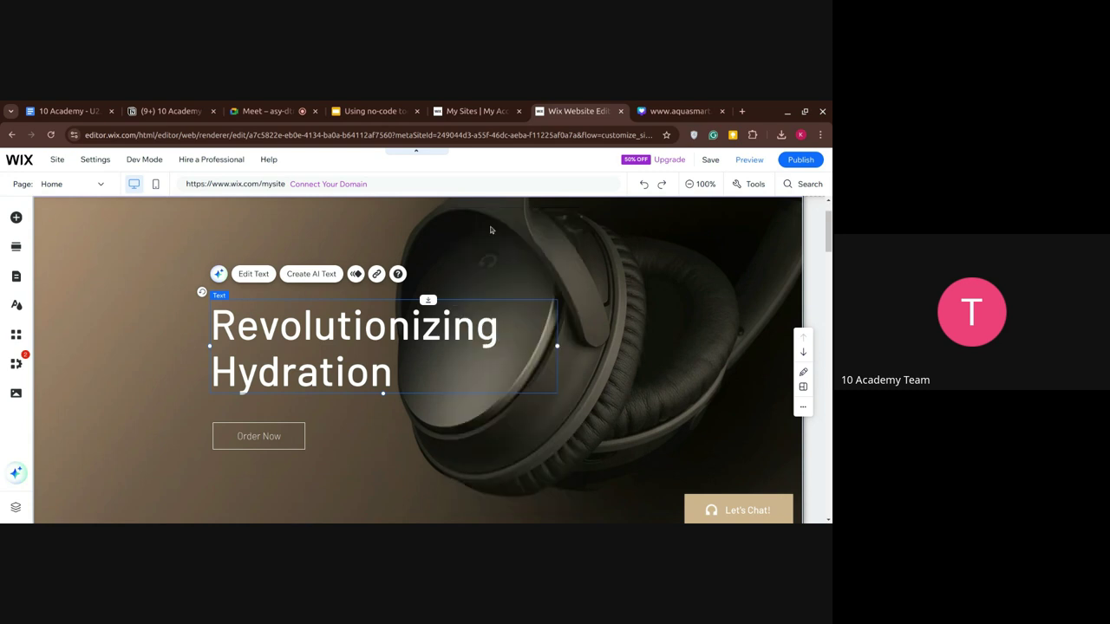
{"action": "left_click", "coordinate": [528, 223]}
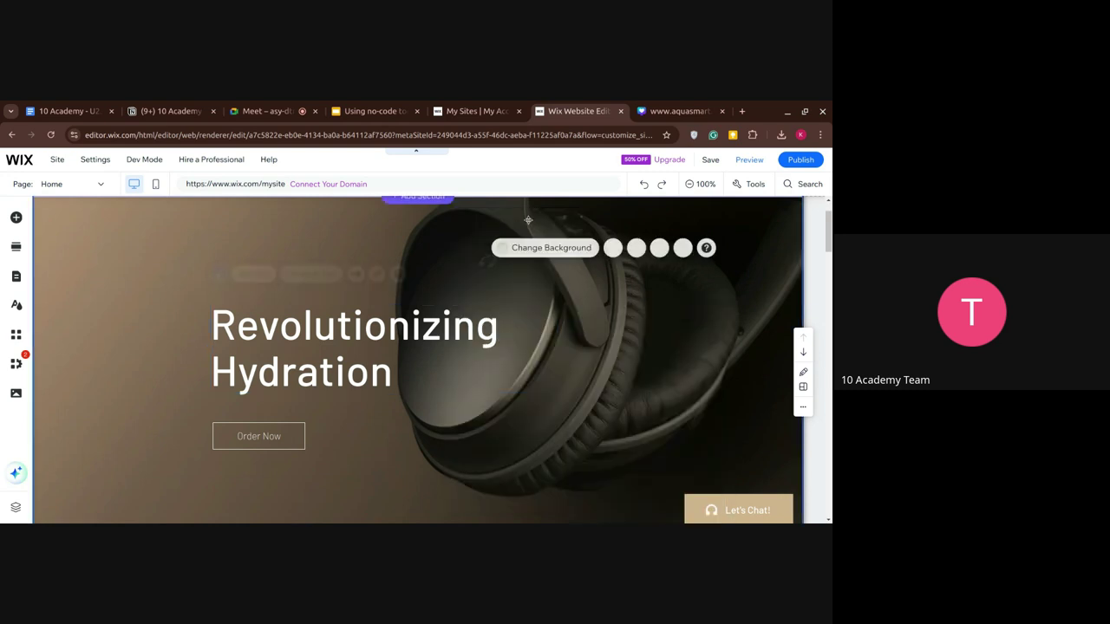
{"action": "right_click", "coordinate": [528, 223]}
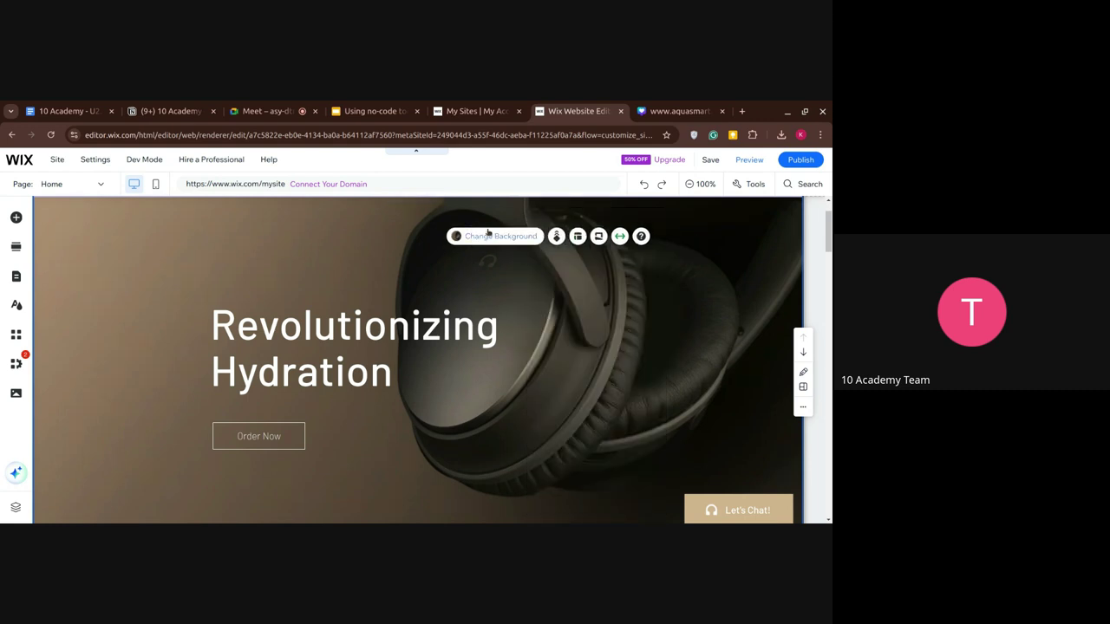
Upload unnamed2.png from the computer and apply it as the hero strip background image.
{"action": "left_click", "coordinate": [493, 238]}
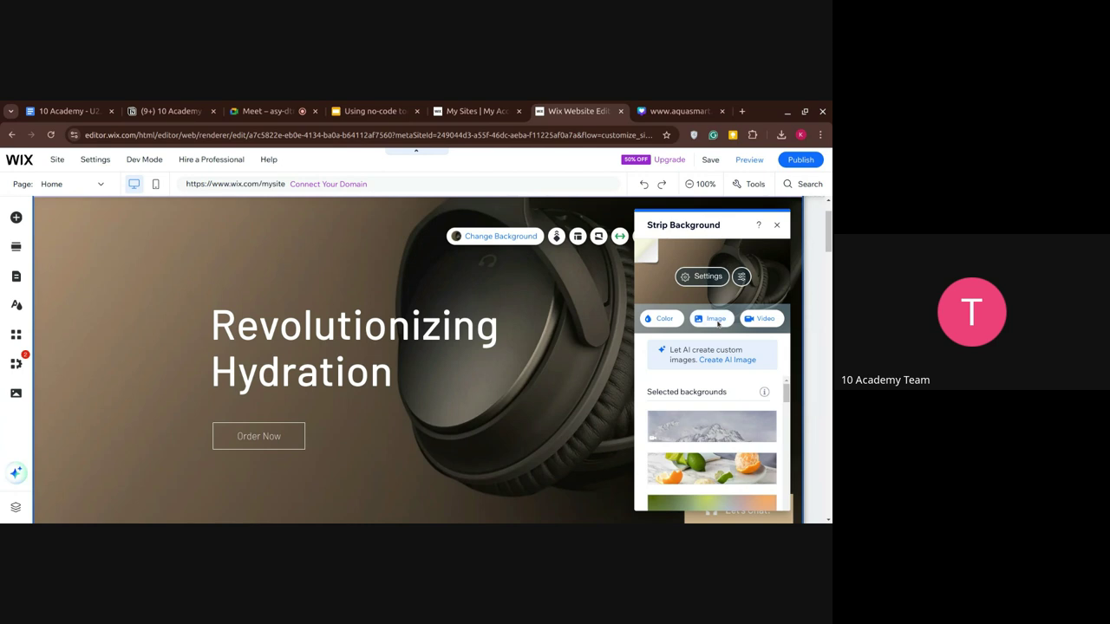
{"action": "left_click", "coordinate": [718, 321]}
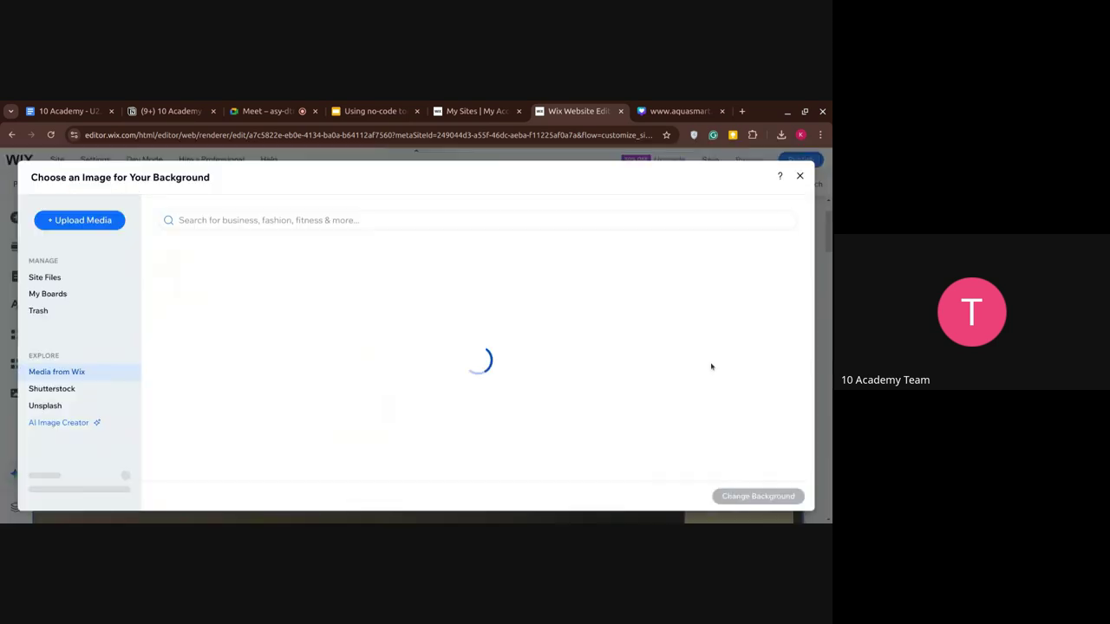
{"action": "left_click", "coordinate": [80, 227]}
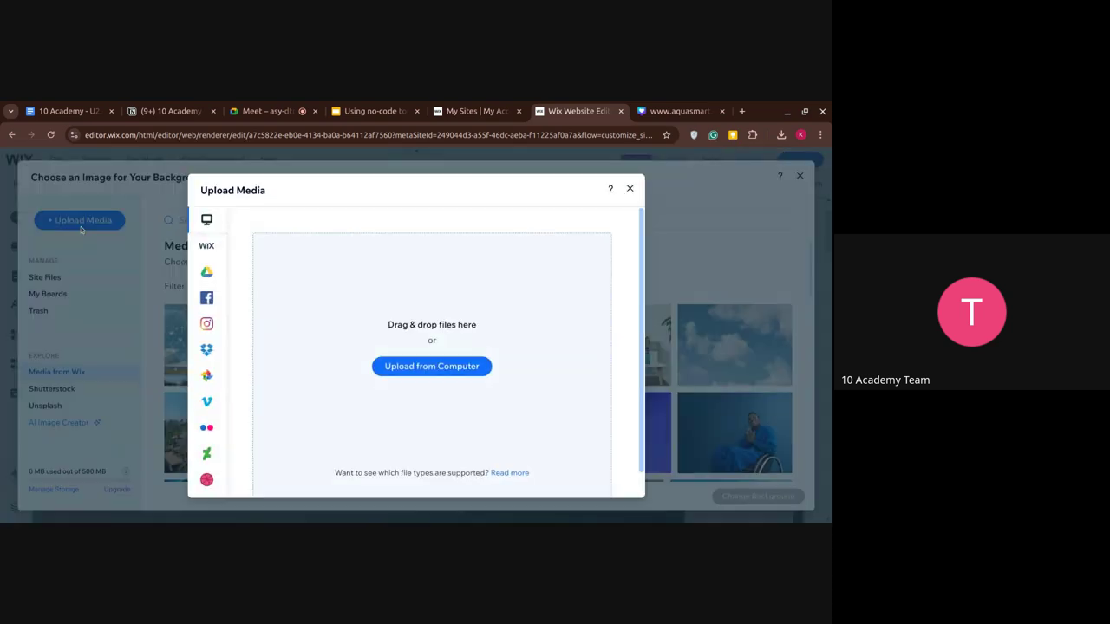
{"action": "left_click", "coordinate": [399, 367]}
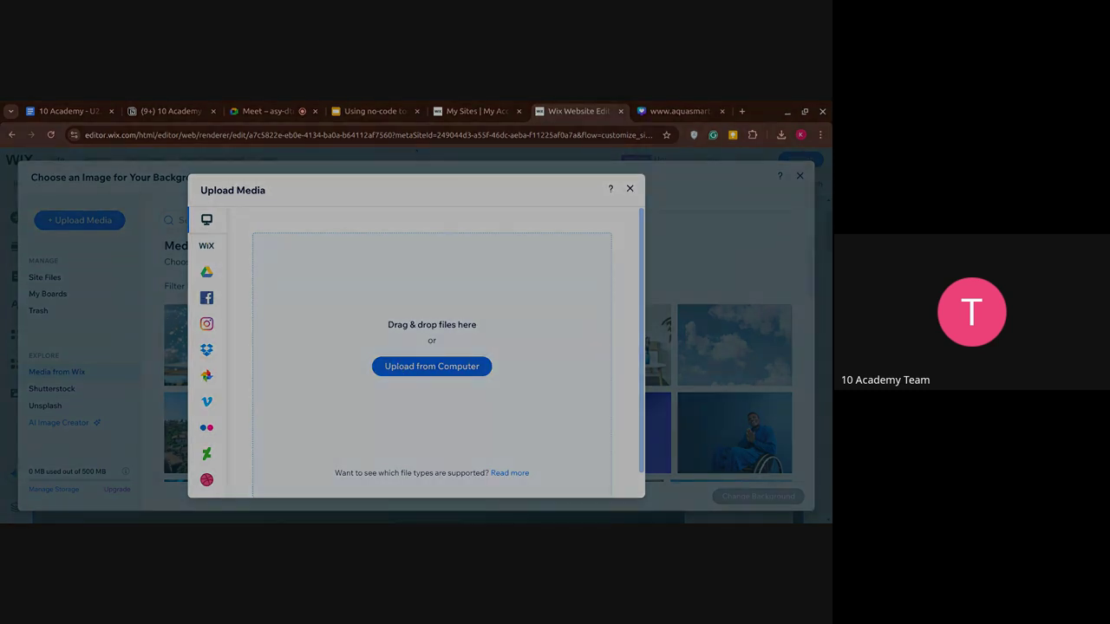
{"action": "double_click", "coordinate": [352, 292]}
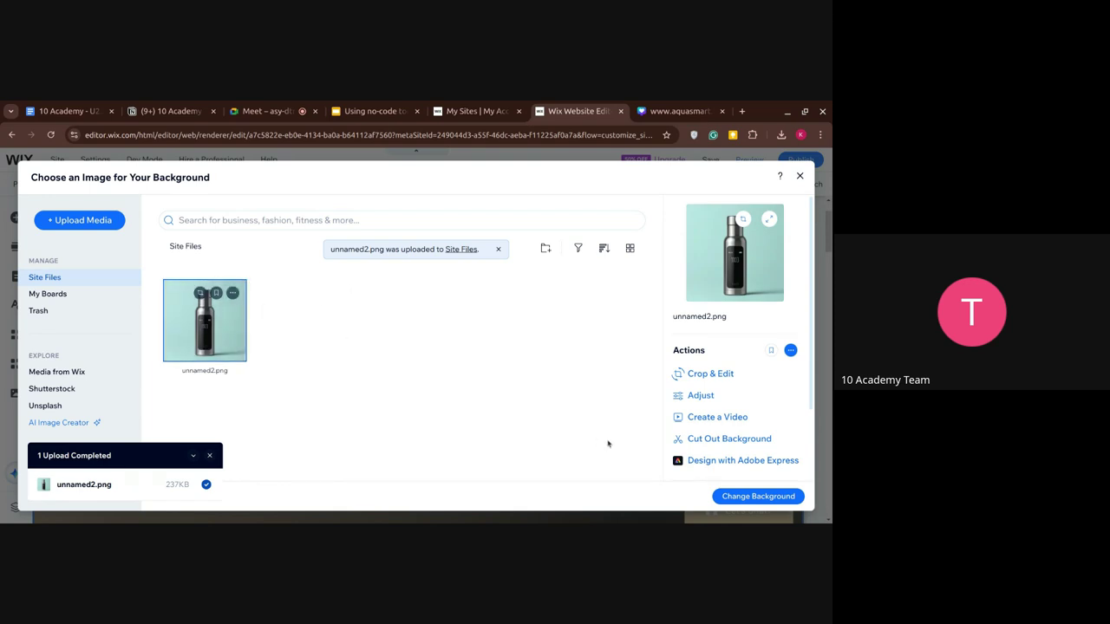
{"action": "left_click", "coordinate": [737, 497]}
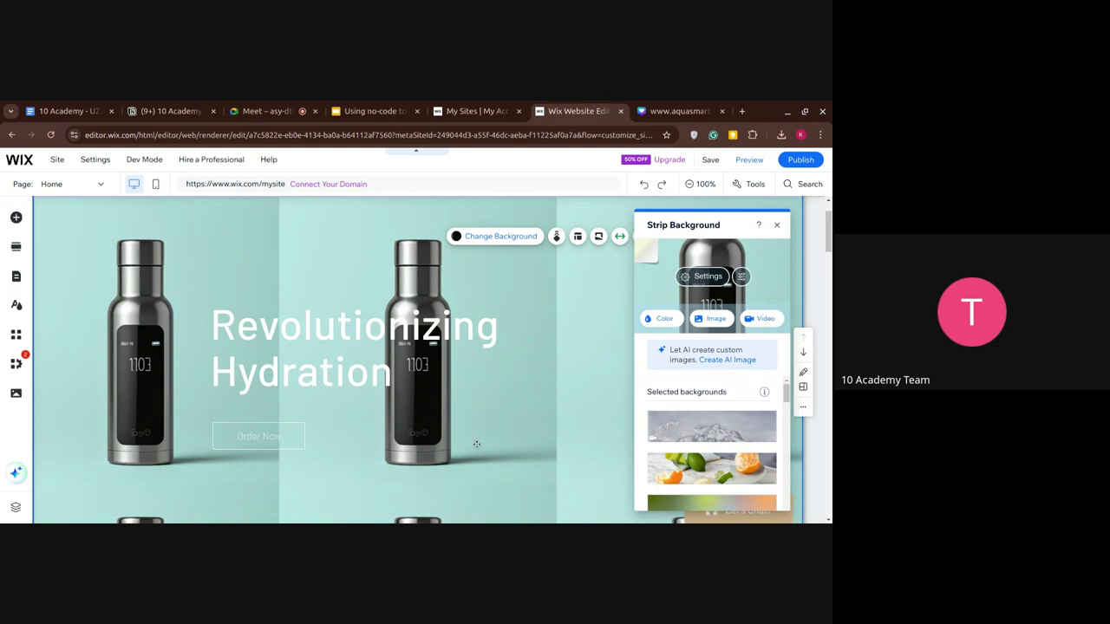
Retype the hero heading as 'Stay Hydrated' with 'Stay Healthy' on a second line.
{"action": "left_click", "coordinate": [776, 226]}
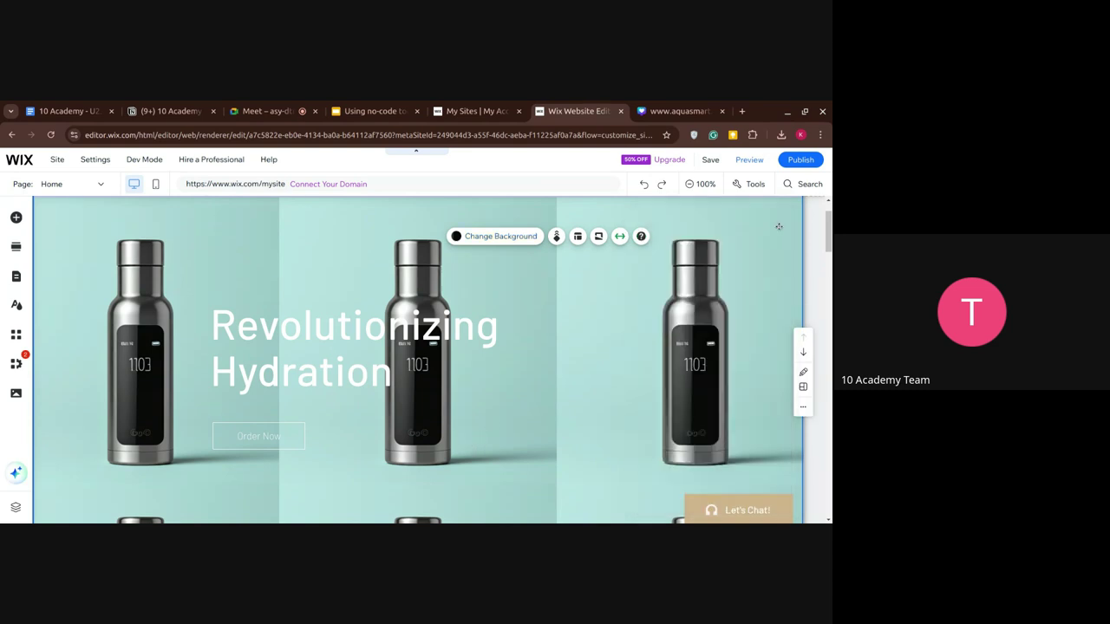
{"action": "left_click", "coordinate": [364, 352]}
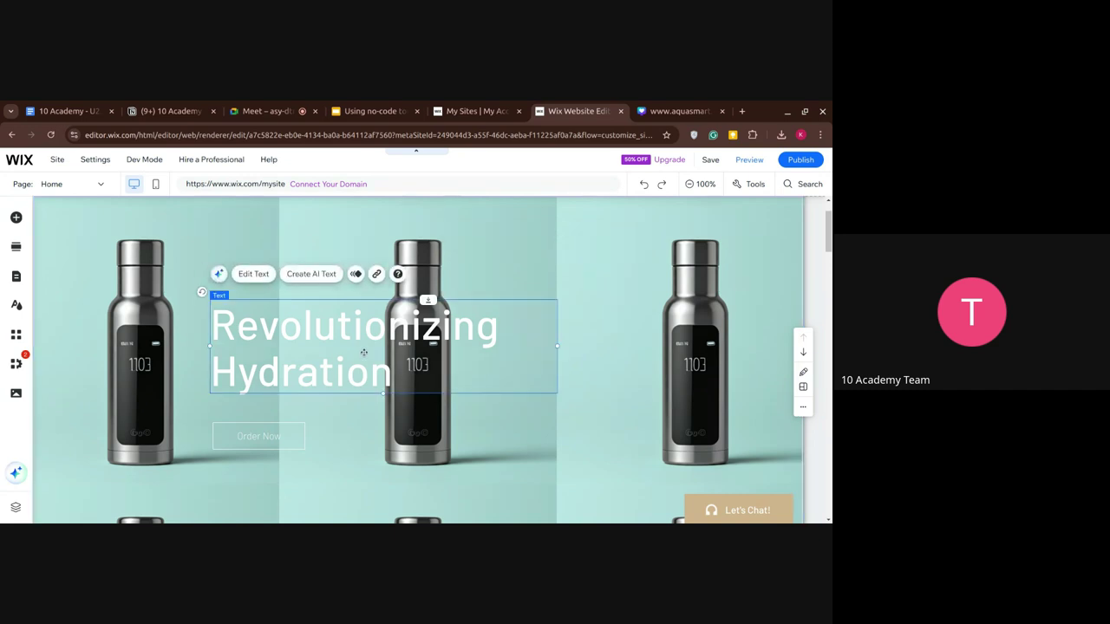
{"action": "double_click", "coordinate": [306, 322]}
{"action": "type", "text": "S"}
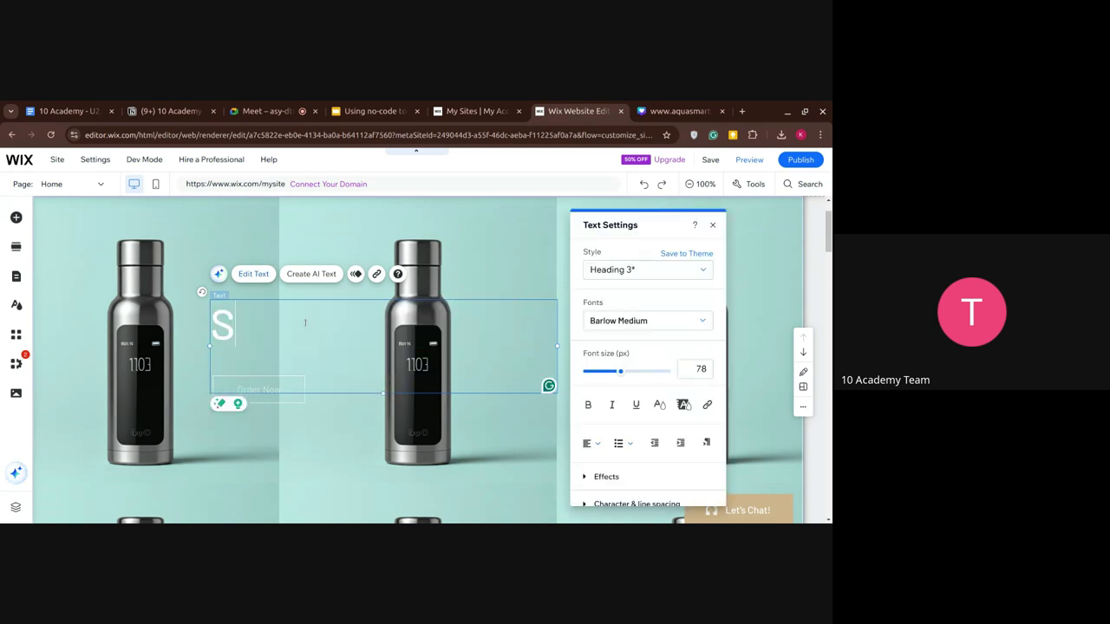
{"action": "type", "text": "tay H"}
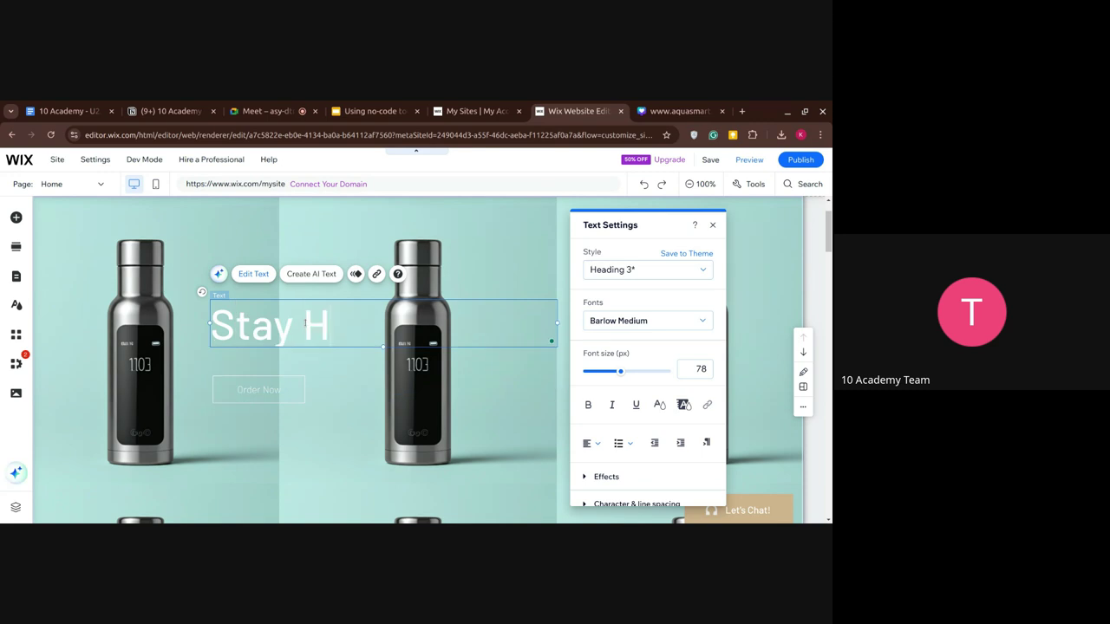
{"action": "type", "text": "ydrates"}
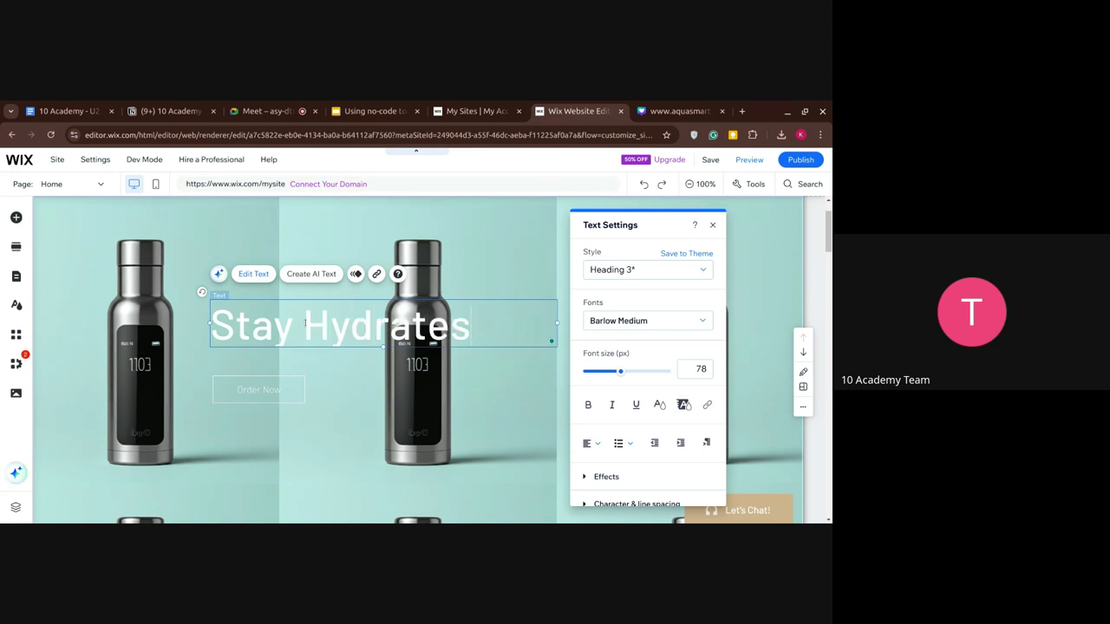
{"action": "key", "text": "BackSpace"}
{"action": "type", "text": "d"}
{"action": "key", "text": "Return"}
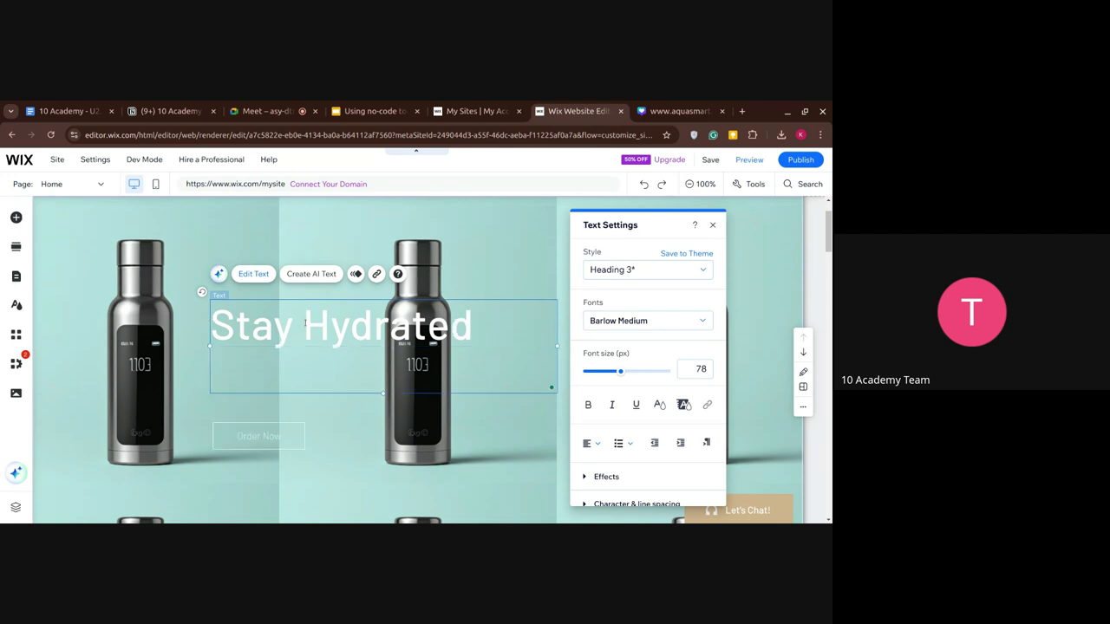
{"action": "type", "text": "Syat"}
{"action": "key", "text": "BackSpace"}
{"action": "key", "text": "BackSpace"}
{"action": "key", "text": "BackSpace"}
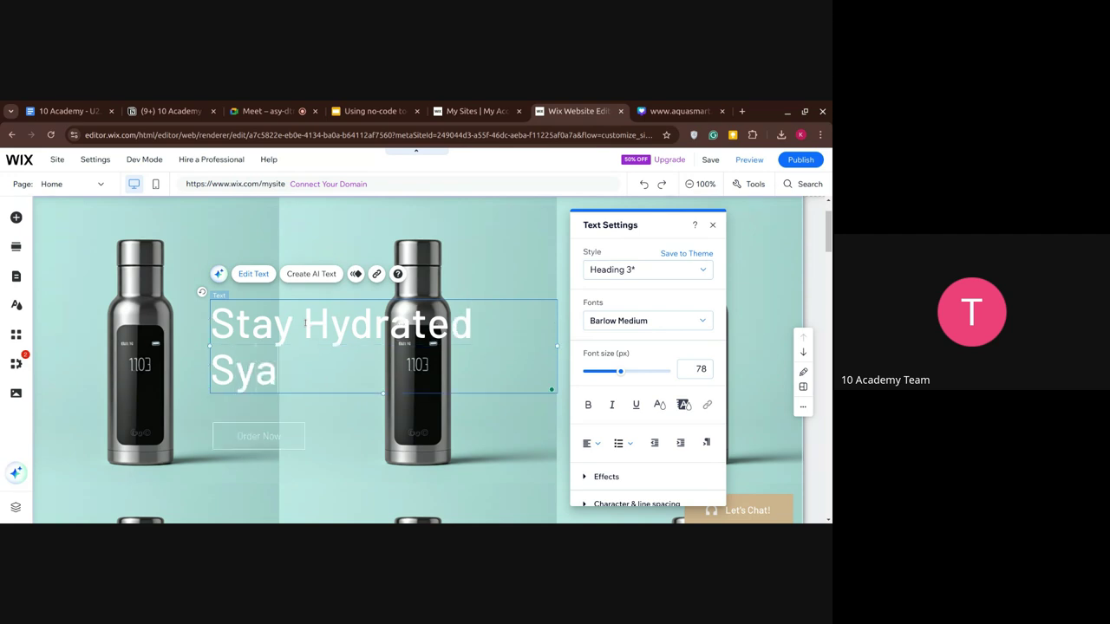
{"action": "type", "text": "tay"}
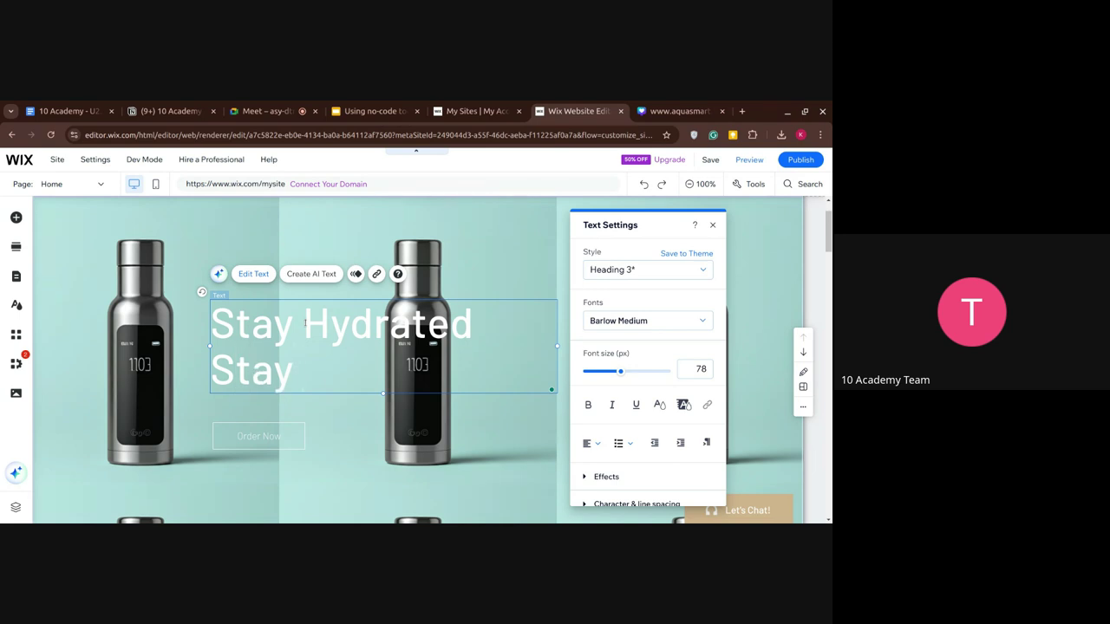
{"action": "type", "text": " Healthy"}
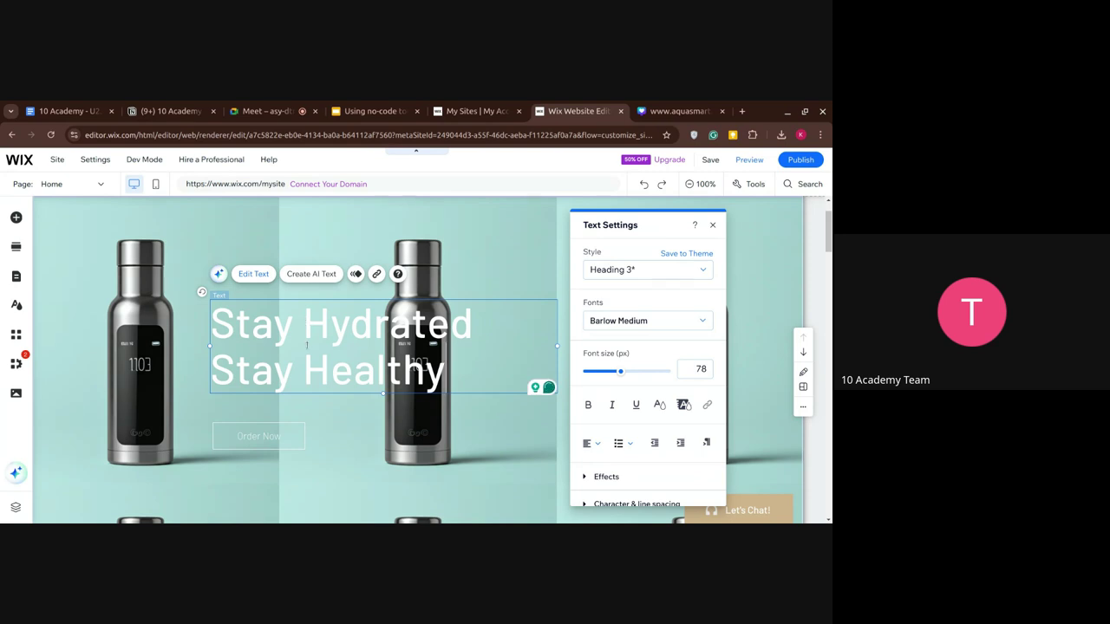
Set the Order Now button's link type to Email and enter the contact's email address.
{"action": "left_click", "coordinate": [279, 444]}
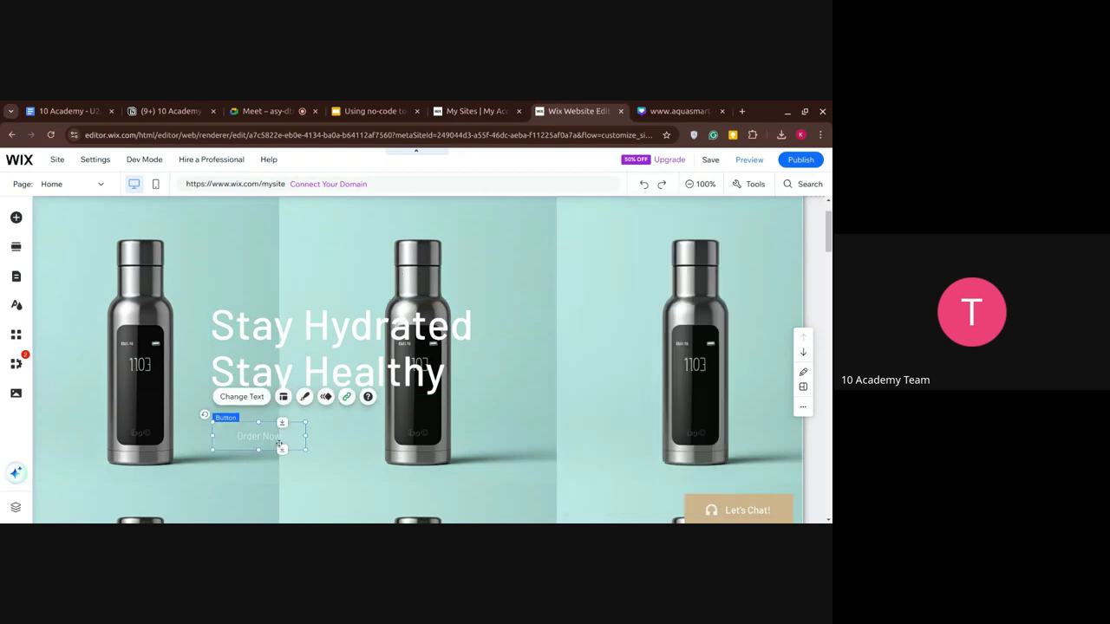
{"action": "right_click", "coordinate": [274, 442]}
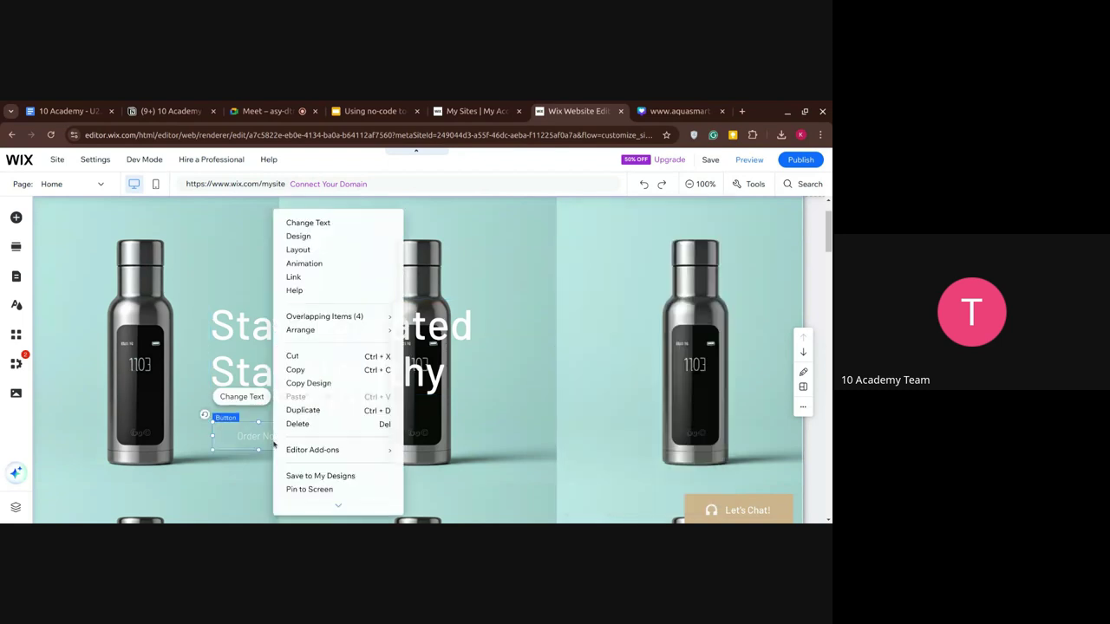
{"action": "left_click", "coordinate": [252, 432]}
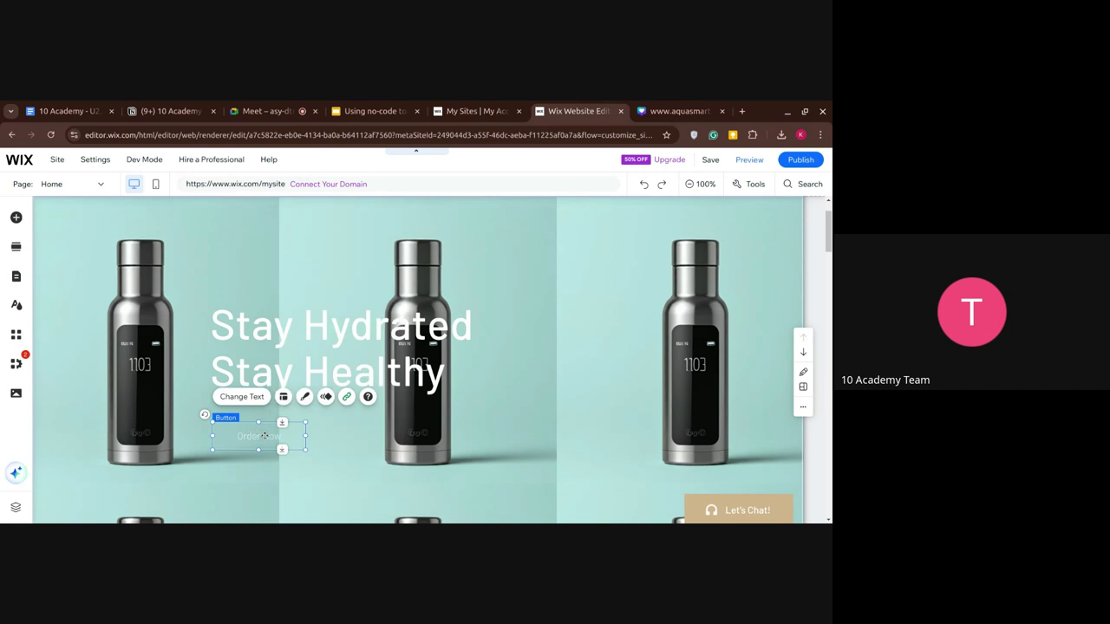
{"action": "left_click", "coordinate": [259, 398]}
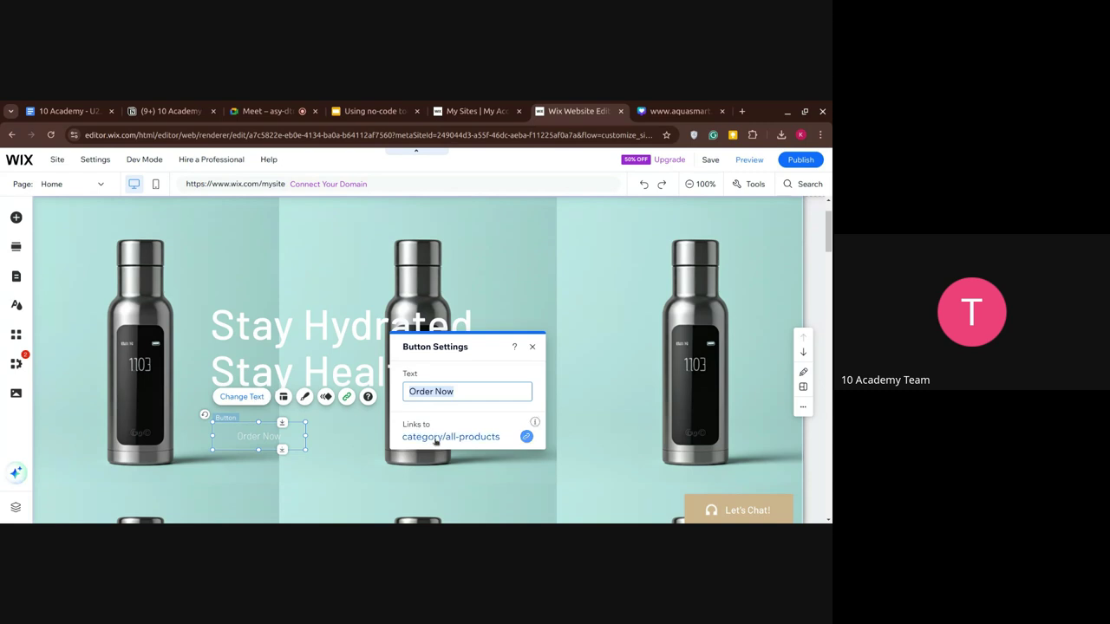
{"action": "left_click", "coordinate": [491, 443]}
{"action": "left_click", "coordinate": [491, 441]}
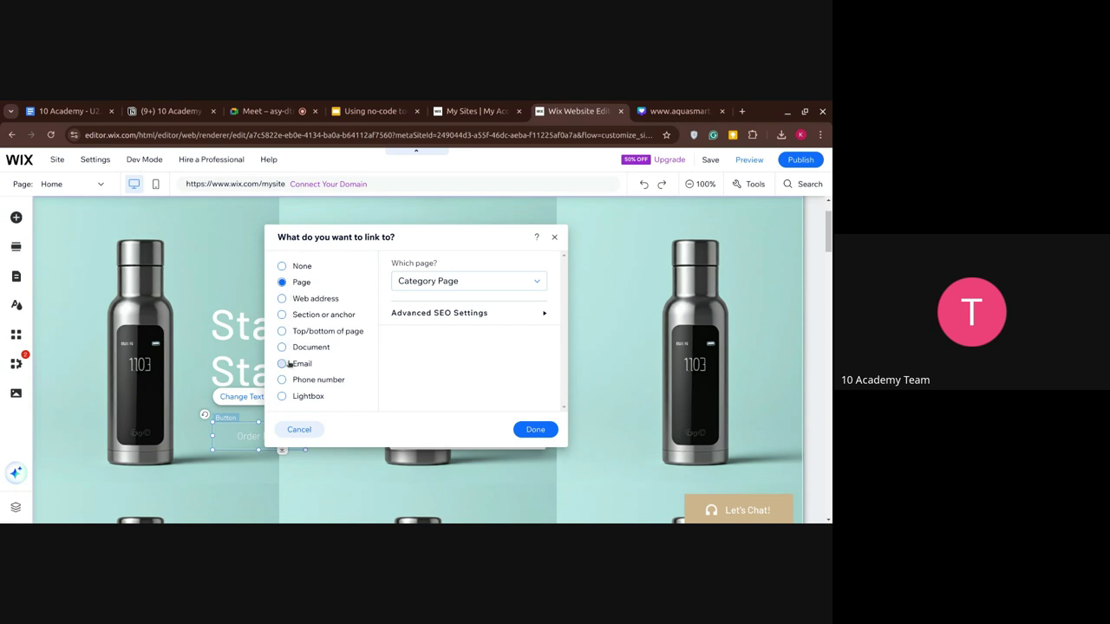
{"action": "left_click", "coordinate": [283, 364]}
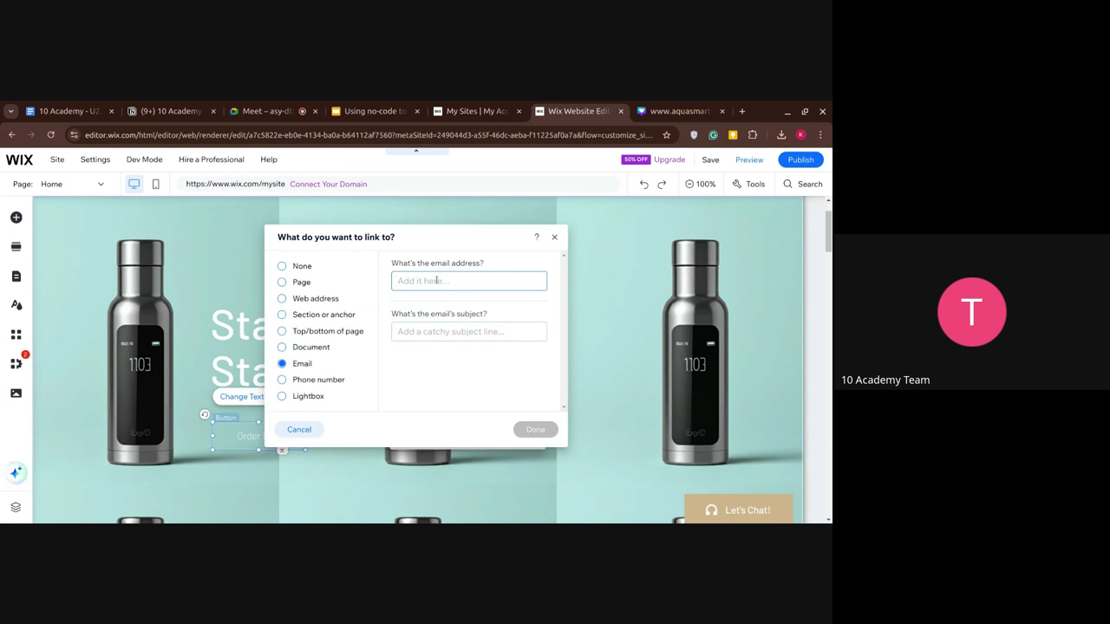
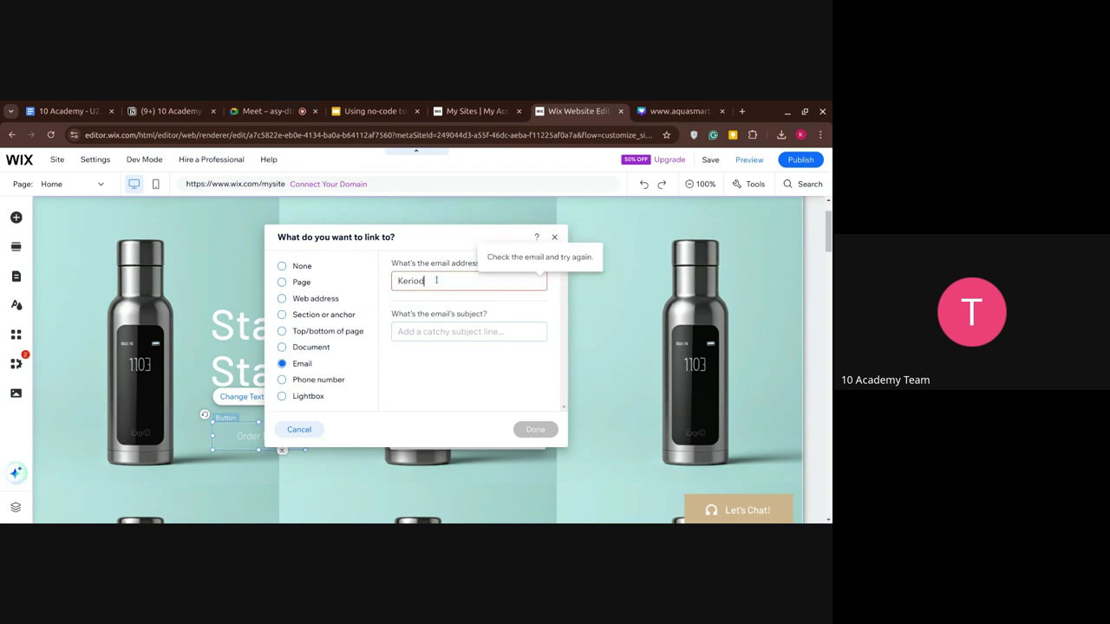
{"action": "key", "text": "BackSpace"}
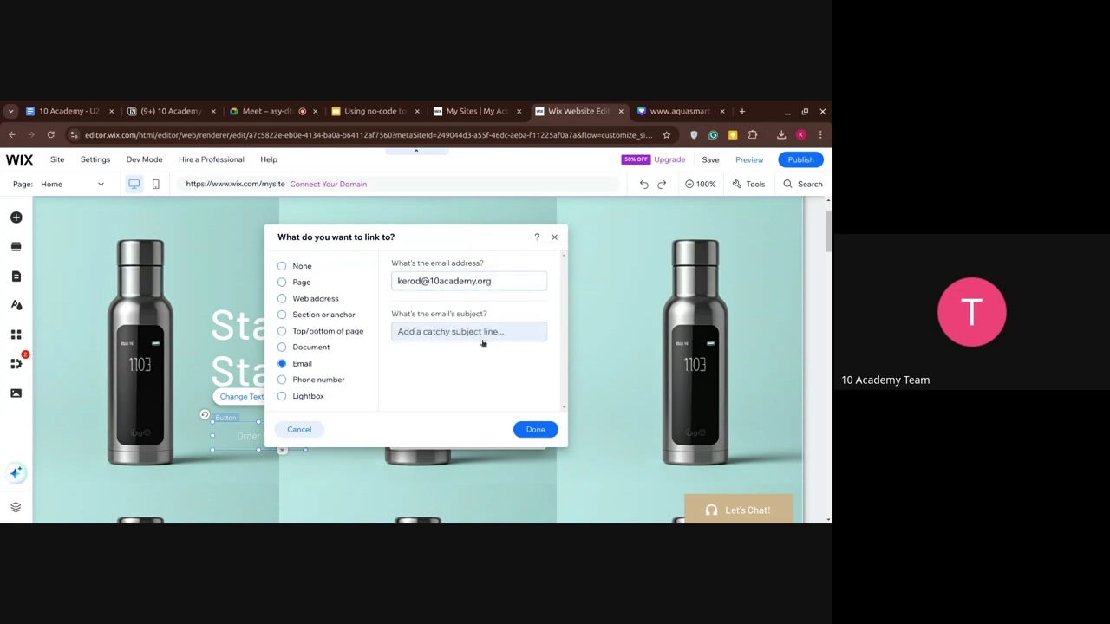
{"action": "left_click", "coordinate": [531, 430]}
{"action": "mouse_move", "coordinate": [534, 423]}
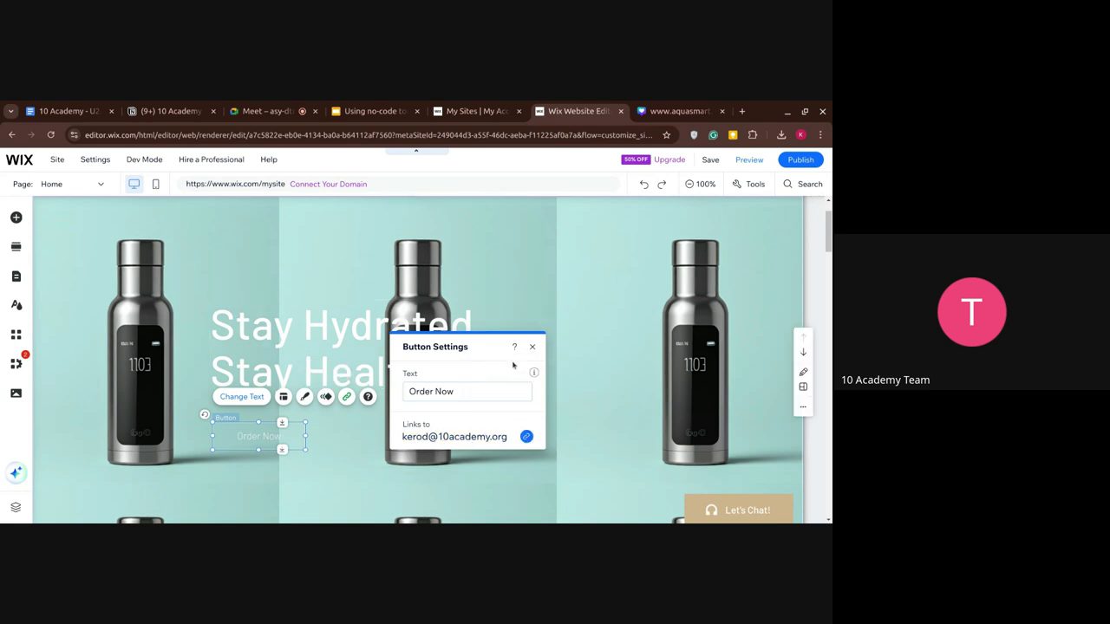
{"action": "left_click", "coordinate": [534, 347]}
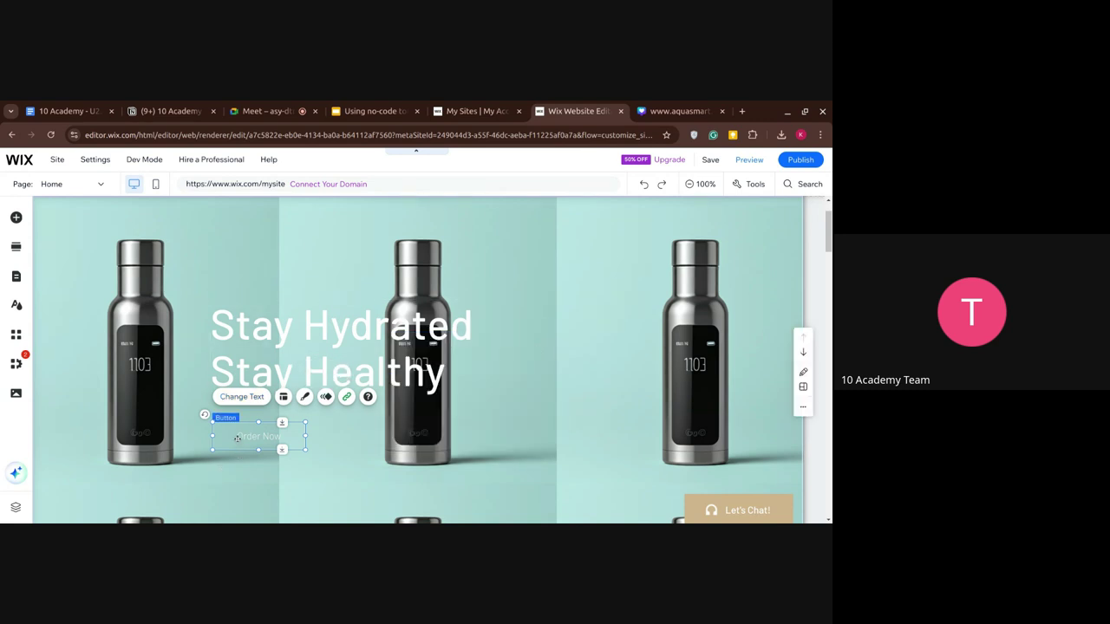
Open the Order Now button's design panel and look at its customize and corner settings.
{"action": "left_click", "coordinate": [301, 399]}
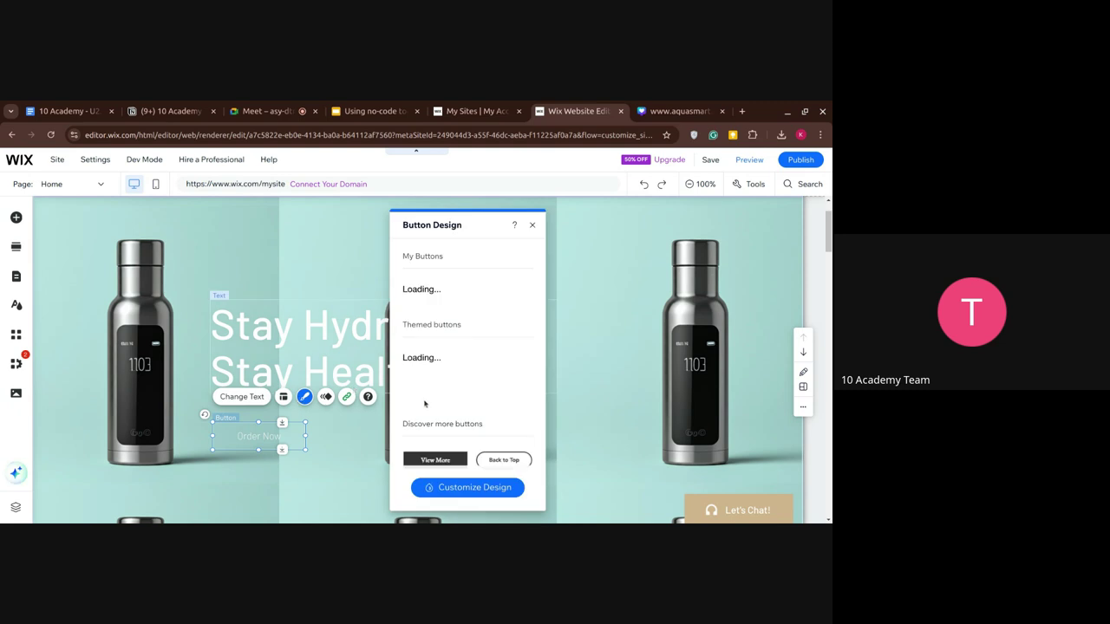
{"action": "scroll", "coordinate": [425, 402], "scroll_direction": "down", "scroll_amount": 3}
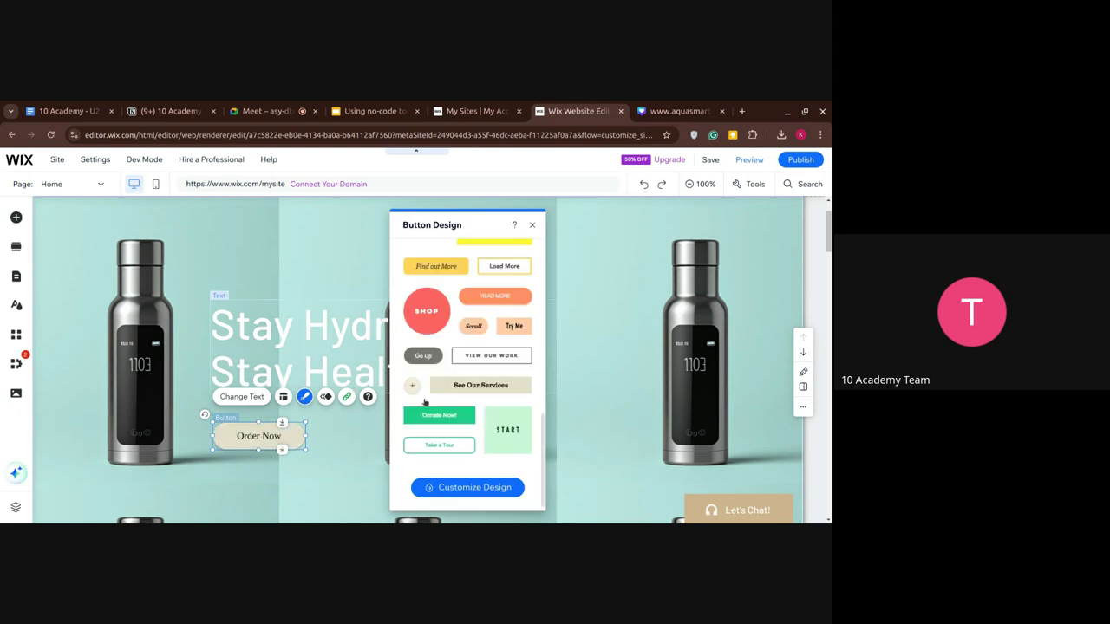
{"action": "scroll", "coordinate": [425, 402], "scroll_direction": "down", "scroll_amount": 3}
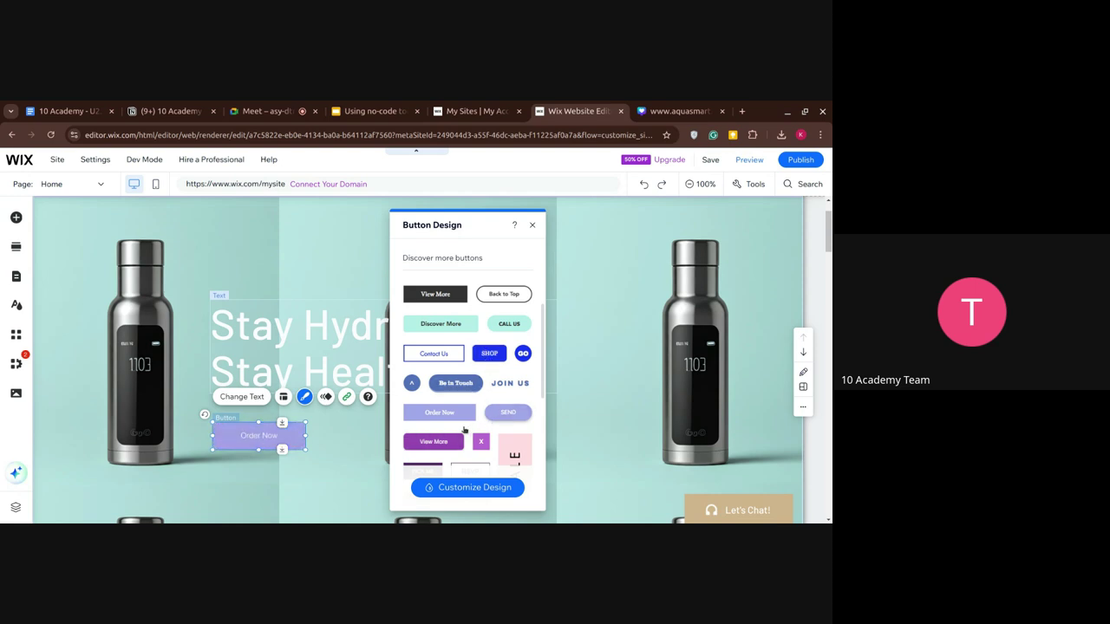
{"action": "scroll", "coordinate": [460, 438], "scroll_direction": "down", "scroll_amount": 5}
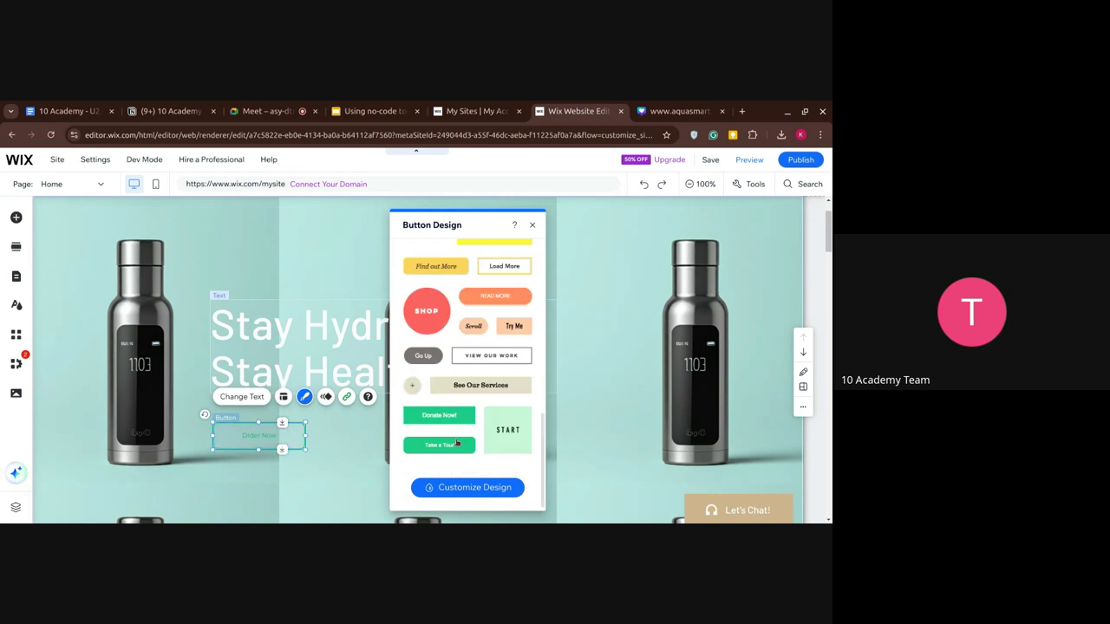
{"action": "left_click", "coordinate": [469, 486]}
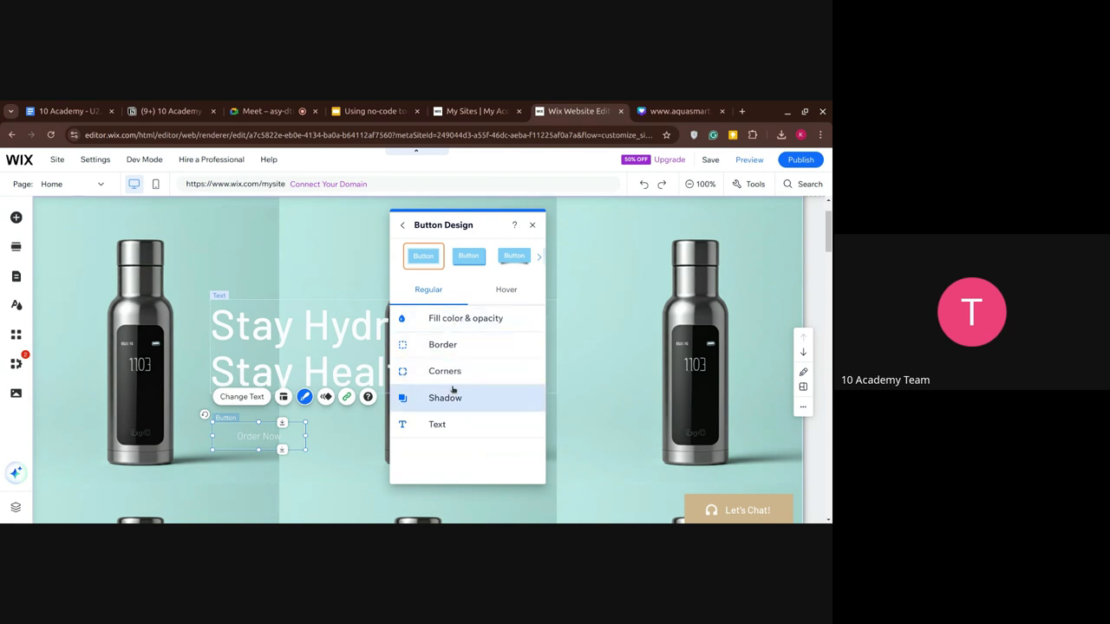
{"action": "left_click", "coordinate": [445, 373]}
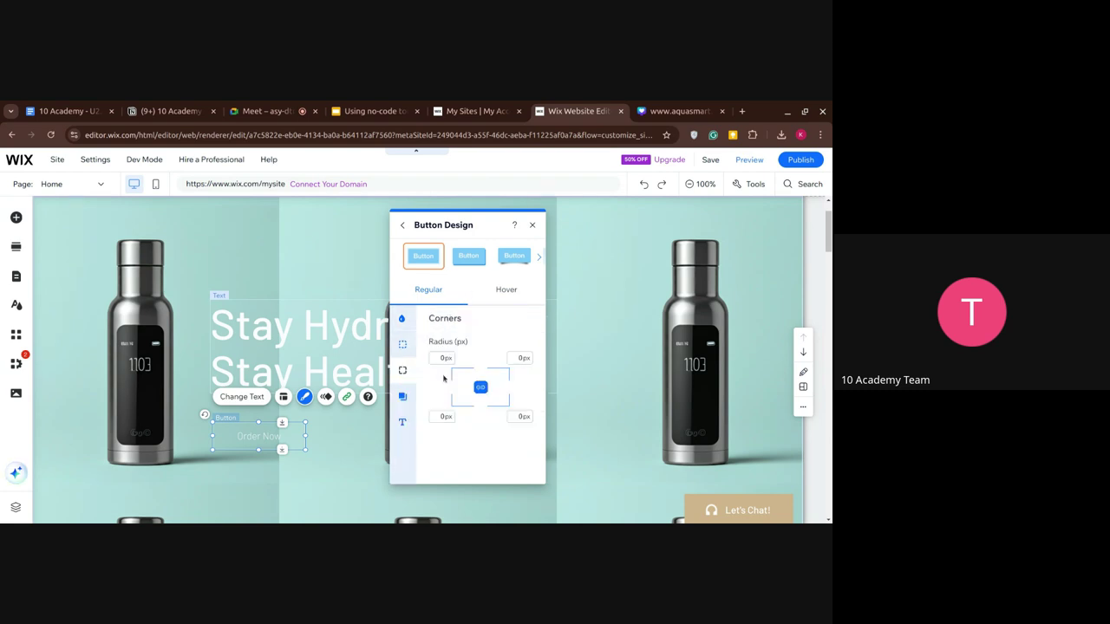
Page through the preset button designs to the last ones.
{"action": "left_click", "coordinate": [539, 257]}
{"action": "left_click", "coordinate": [539, 257]}
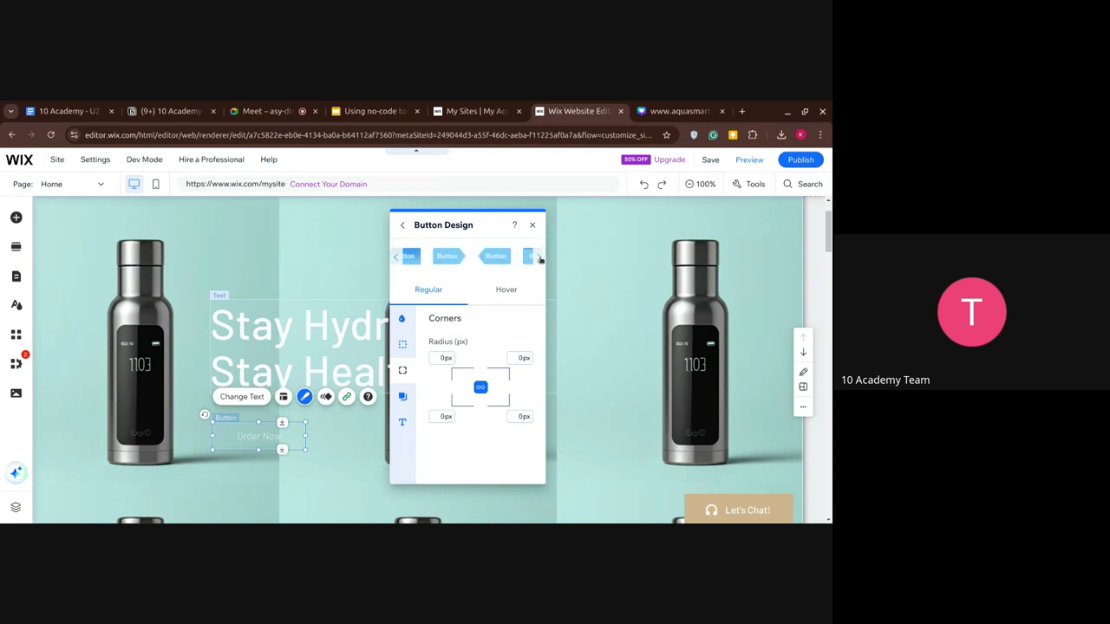
{"action": "left_click", "coordinate": [539, 258]}
{"action": "left_click", "coordinate": [539, 257]}
{"action": "left_click", "coordinate": [540, 258]}
{"action": "left_click", "coordinate": [540, 257]}
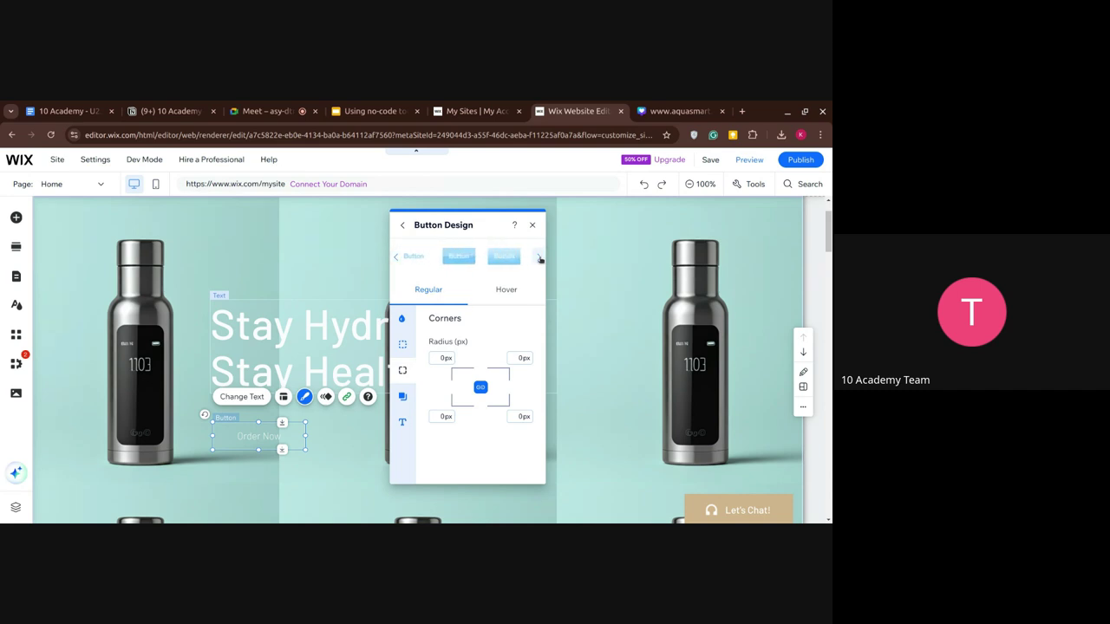
{"action": "left_click", "coordinate": [539, 257]}
{"action": "left_click", "coordinate": [540, 257]}
{"action": "left_click", "coordinate": [539, 257]}
{"action": "left_click", "coordinate": [539, 258]}
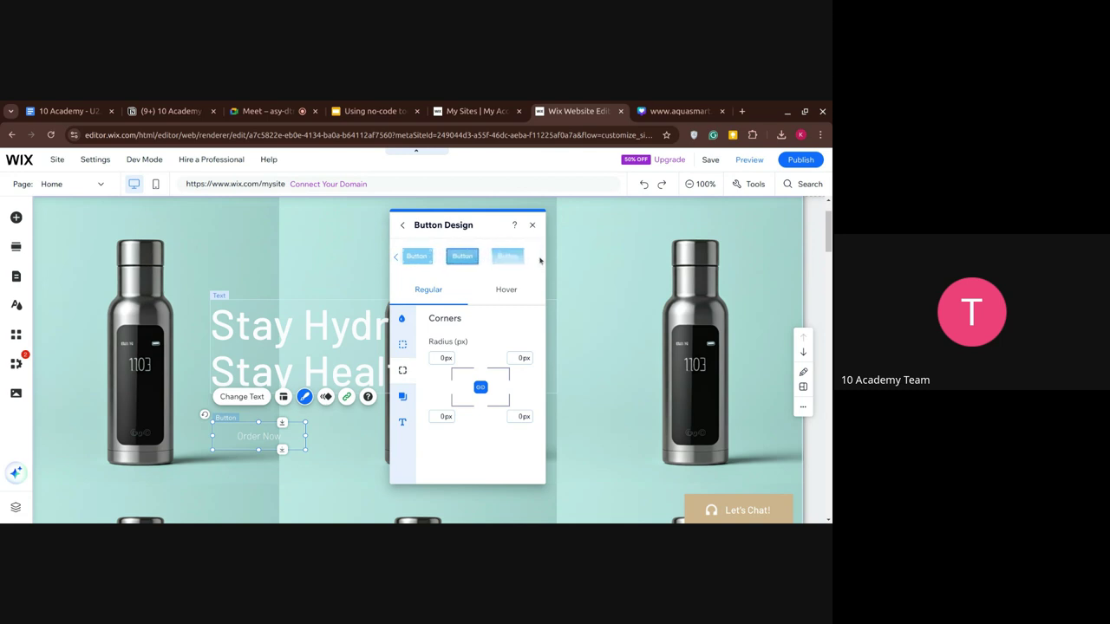
Apply the rounded 'Back to Top' preset and check its dark hover fill.
{"action": "left_click", "coordinate": [513, 295]}
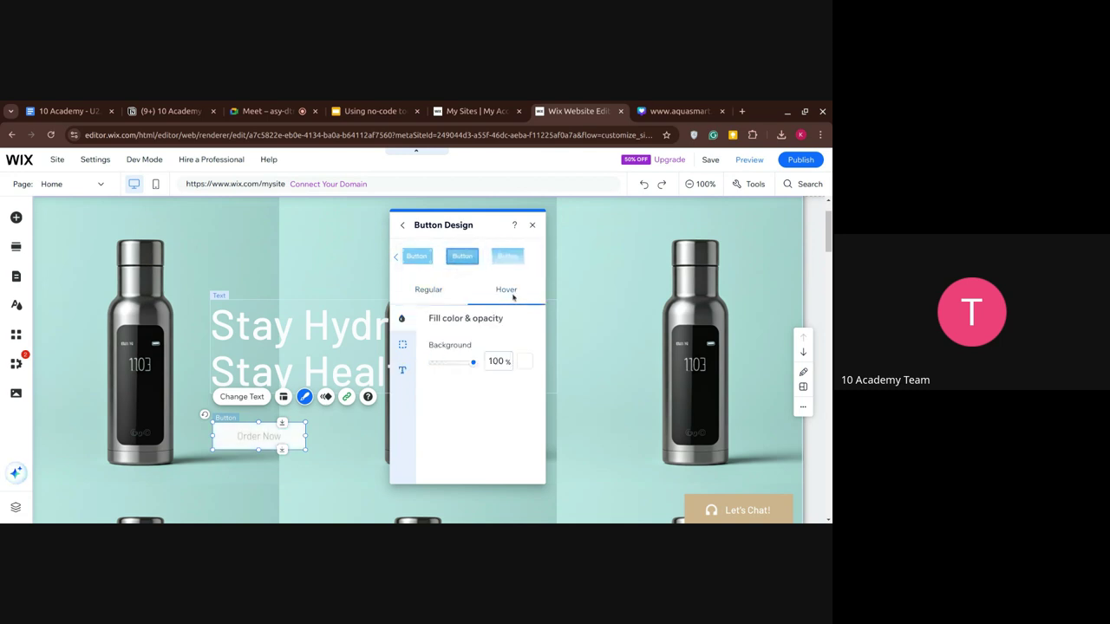
{"action": "left_click", "coordinate": [403, 347]}
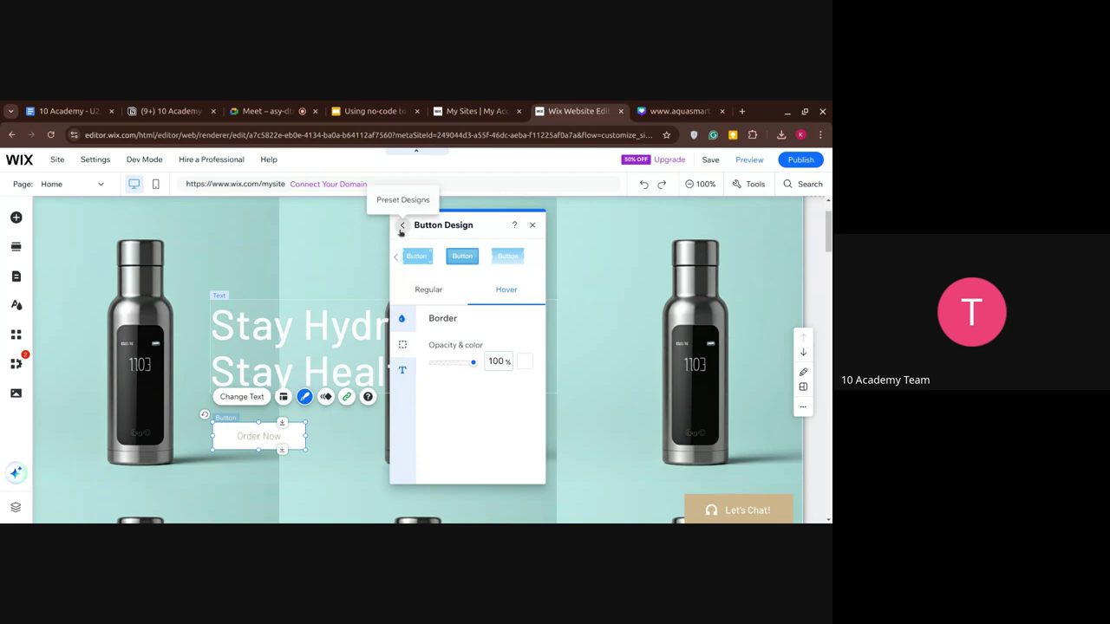
{"action": "left_click", "coordinate": [403, 226]}
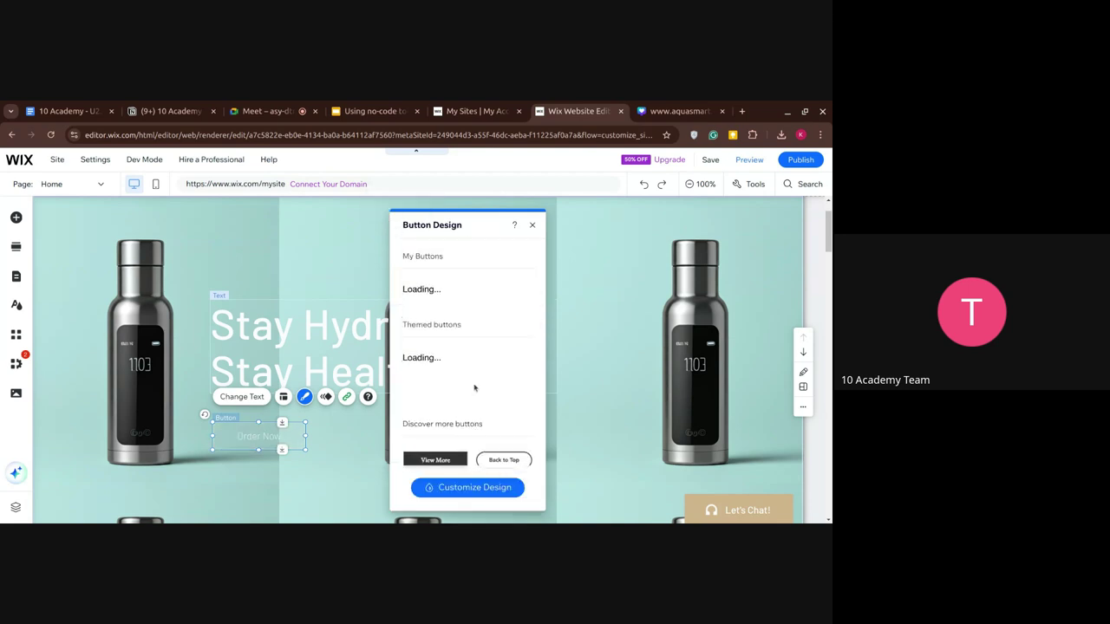
{"action": "scroll", "coordinate": [474, 383], "scroll_direction": "down", "scroll_amount": 4}
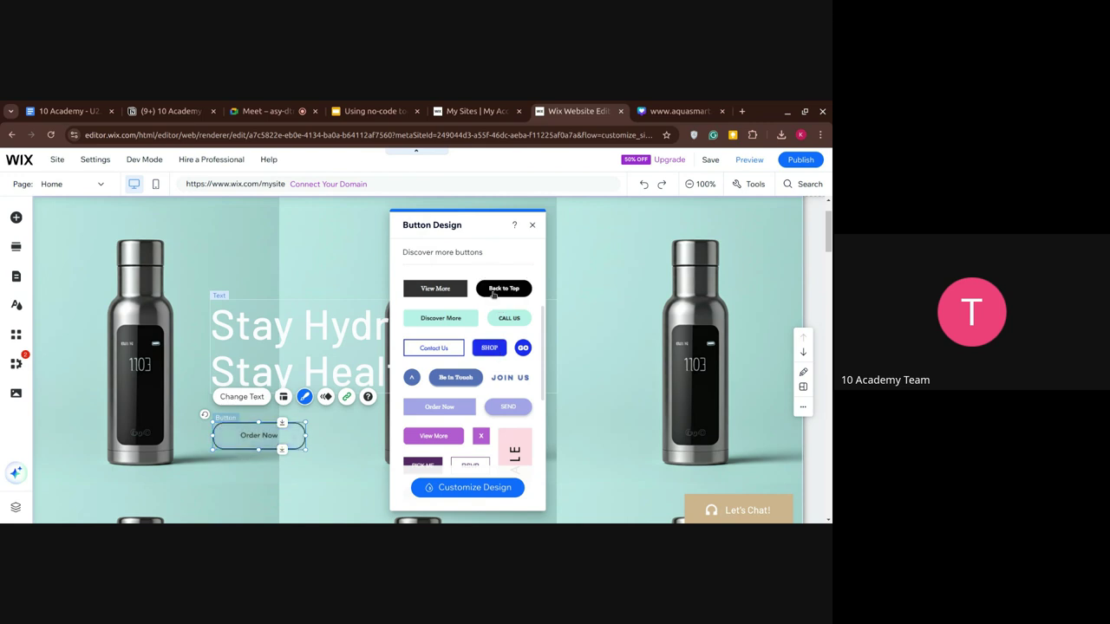
{"action": "left_click", "coordinate": [492, 294]}
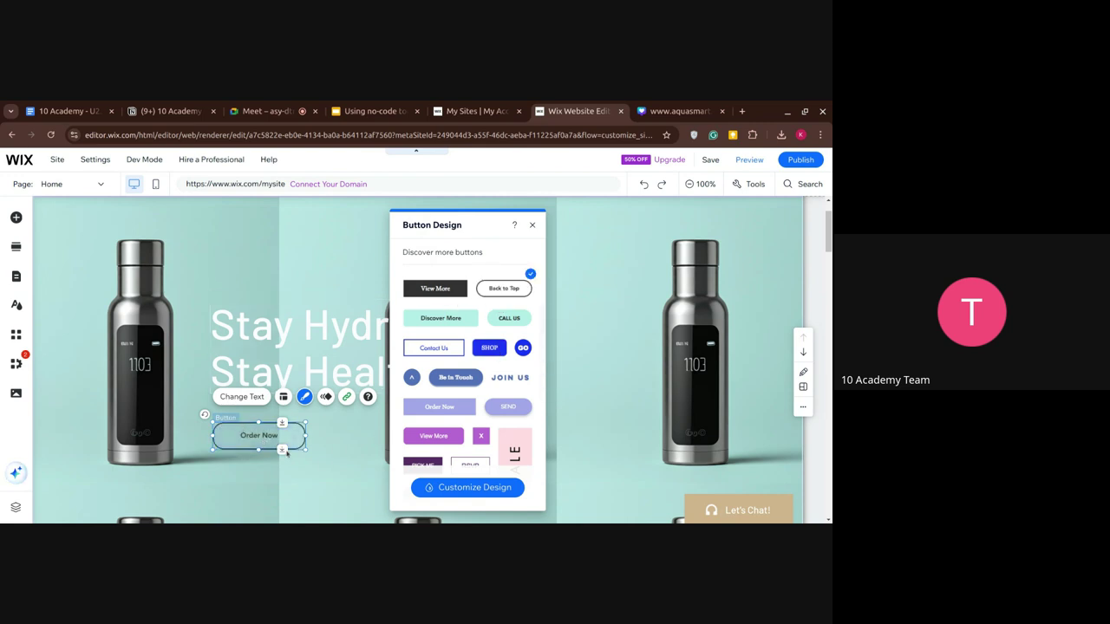
{"action": "left_click", "coordinate": [451, 487]}
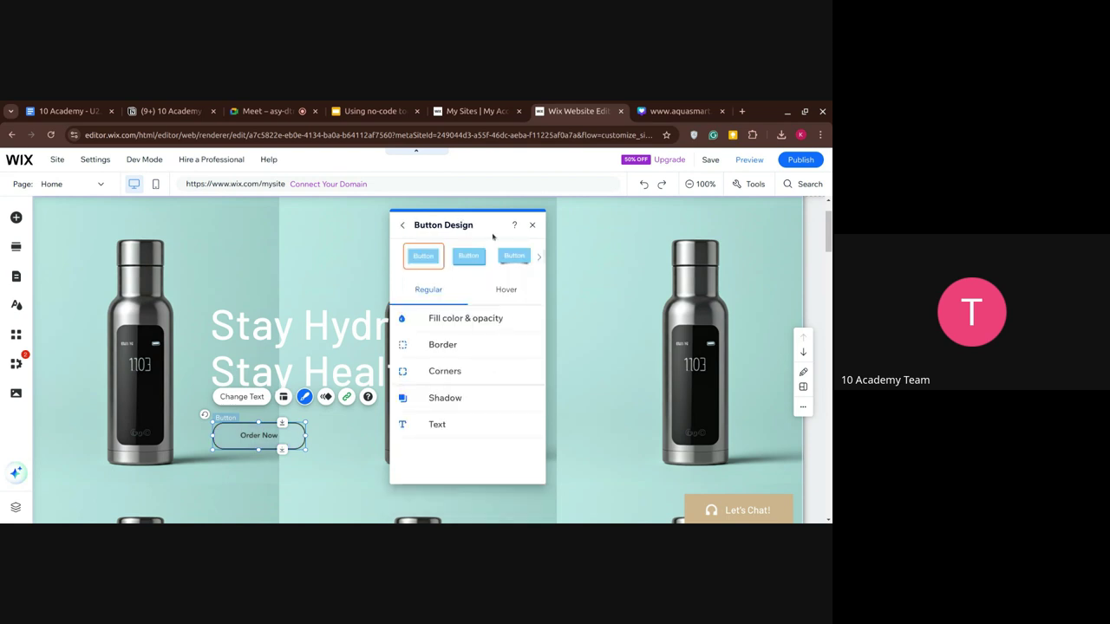
{"action": "left_click", "coordinate": [507, 291]}
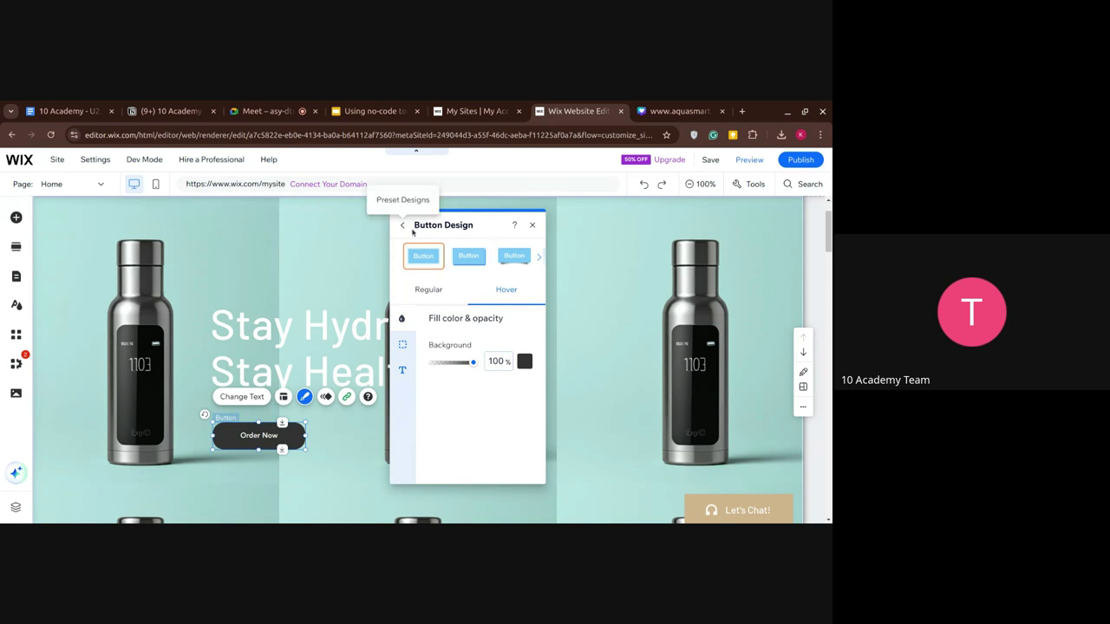
{"action": "left_click", "coordinate": [532, 226]}
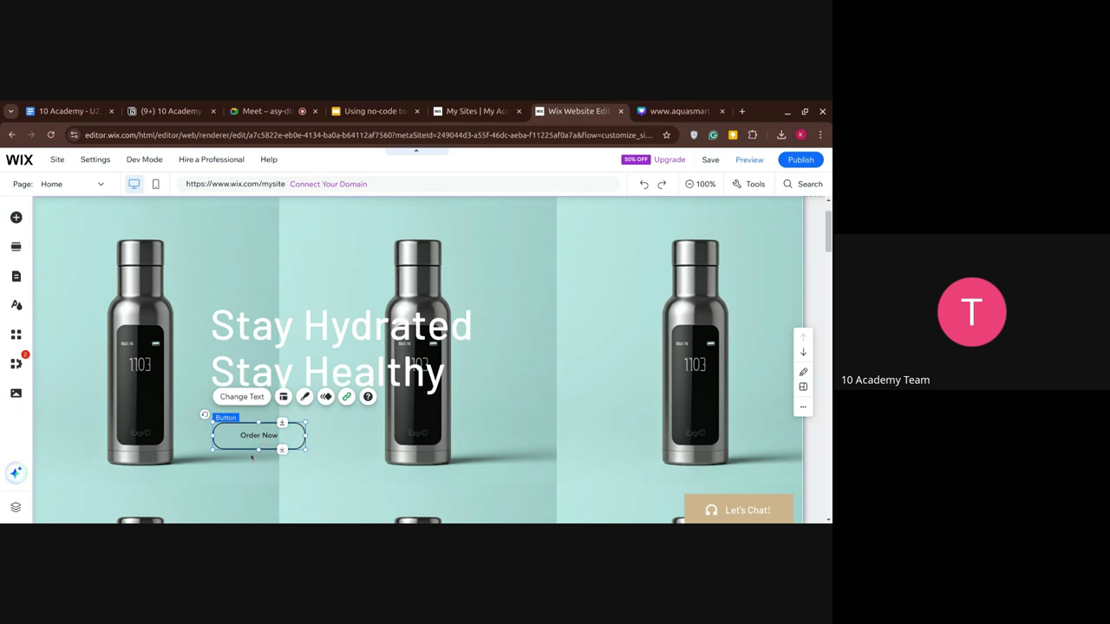
Switch the Order Now button to the tan 'Button' style from My Buttons.
{"action": "left_click", "coordinate": [304, 397]}
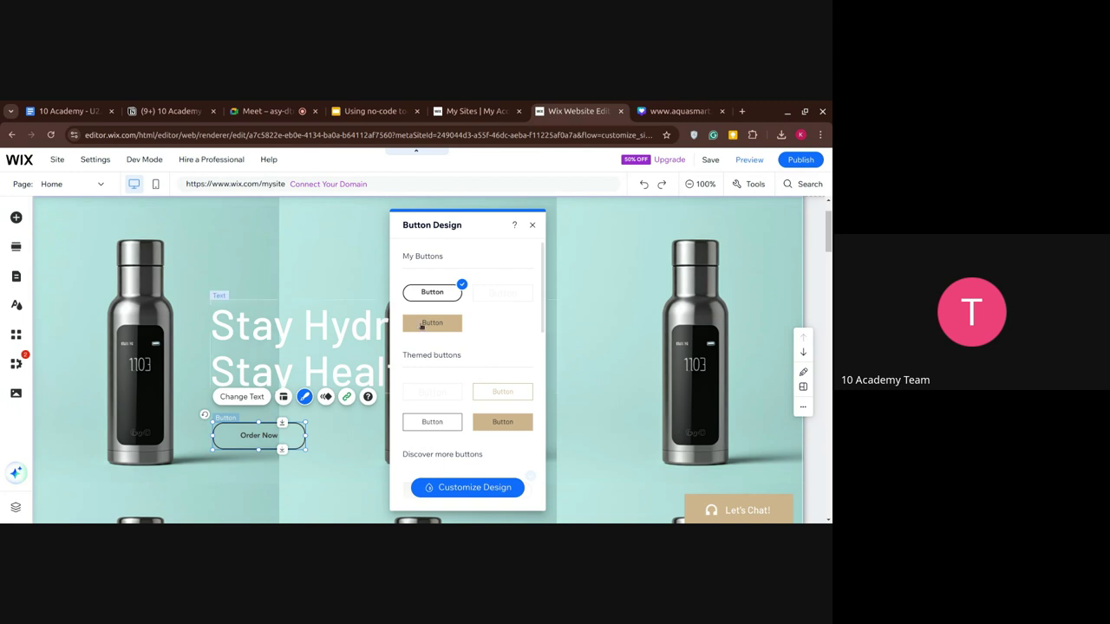
{"action": "left_click", "coordinate": [422, 325]}
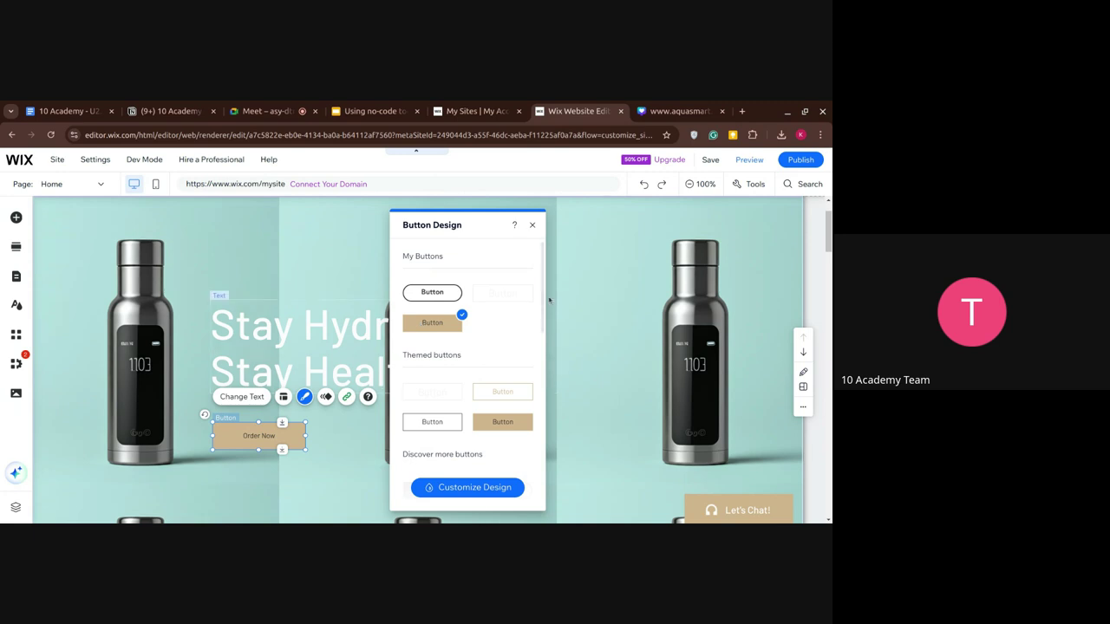
{"action": "left_click", "coordinate": [533, 227]}
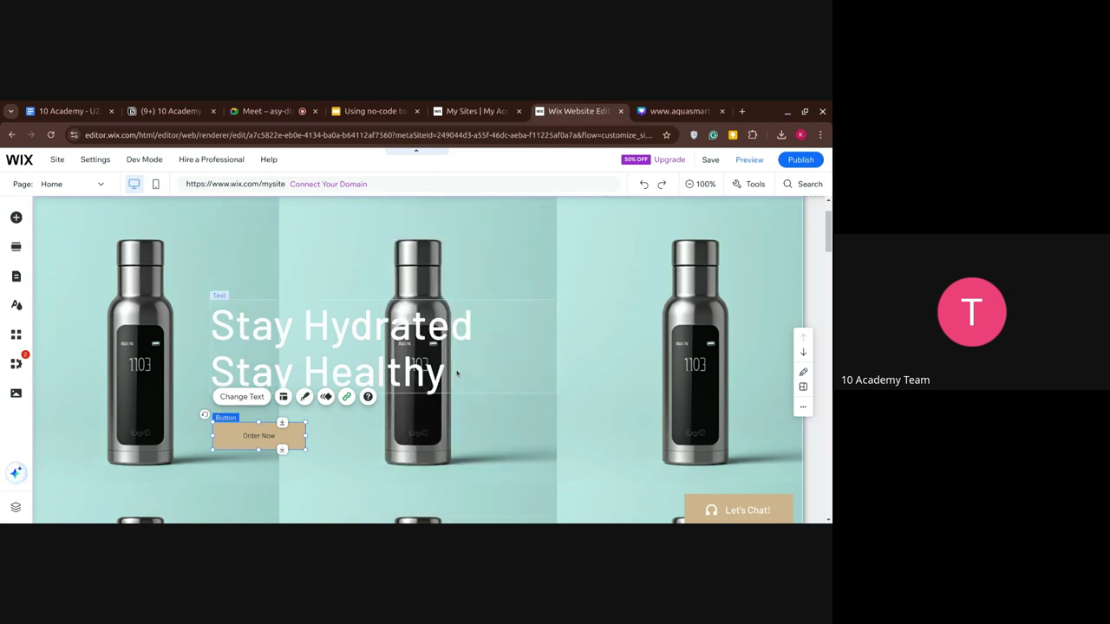
{"action": "scroll", "coordinate": [457, 373], "scroll_direction": "down", "scroll_amount": 3}
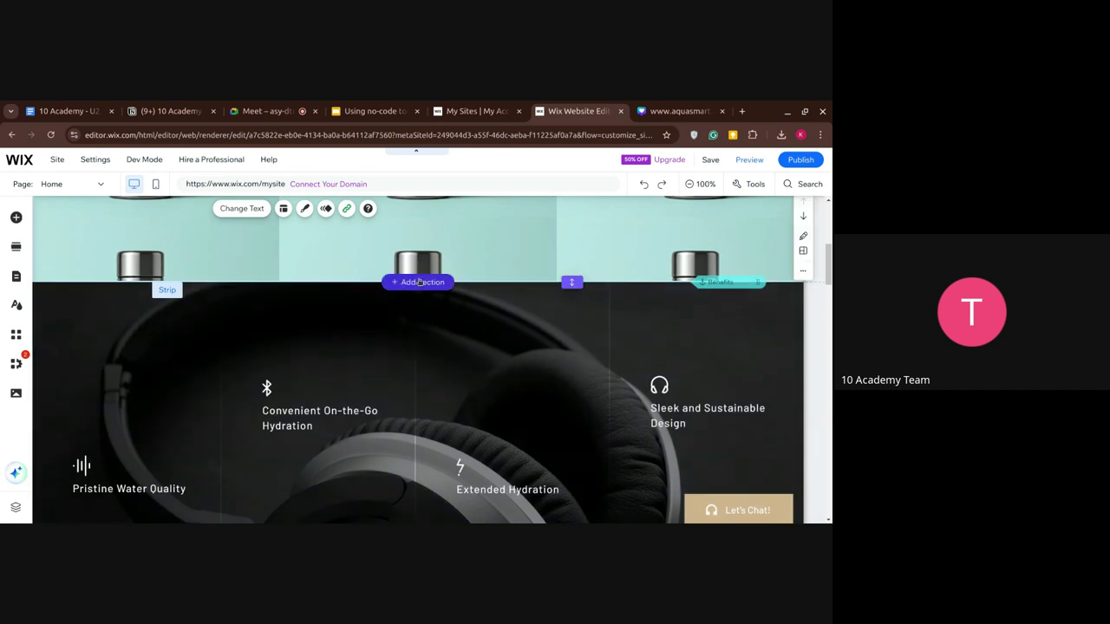
Add a new section below the hero with the AI Section Generator, type Features.
{"action": "left_click", "coordinate": [419, 282]}
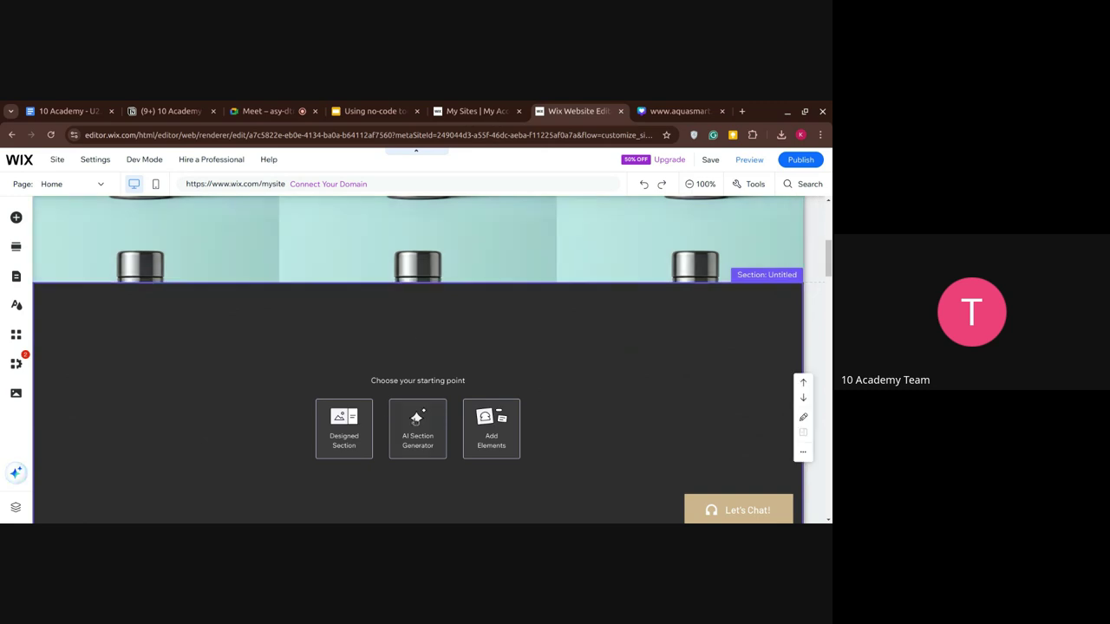
{"action": "left_click", "coordinate": [416, 420]}
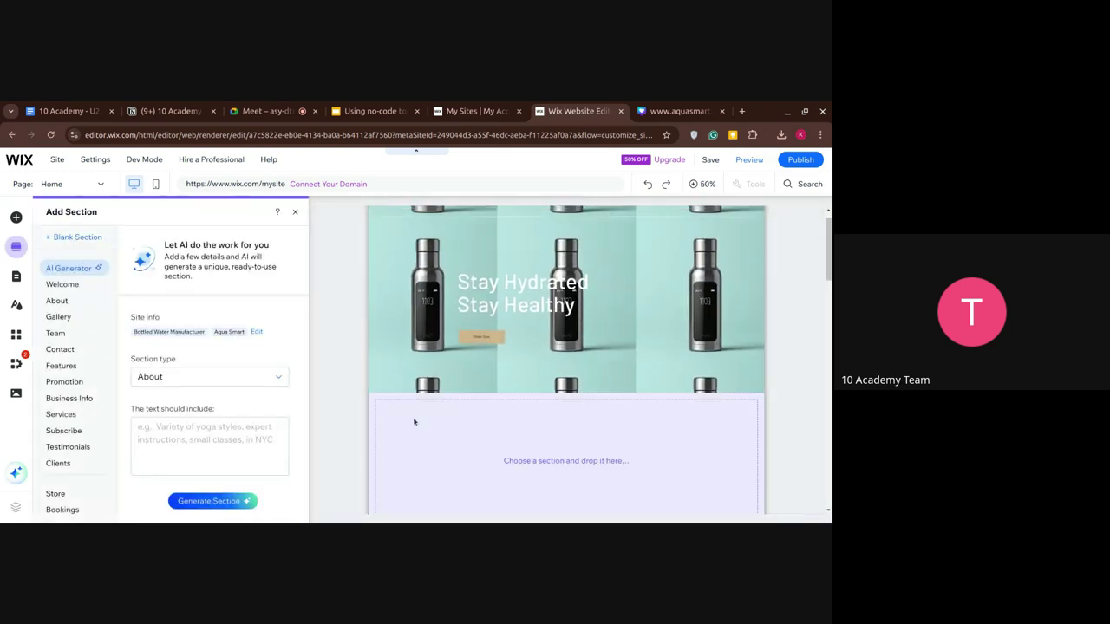
{"action": "left_click", "coordinate": [218, 379]}
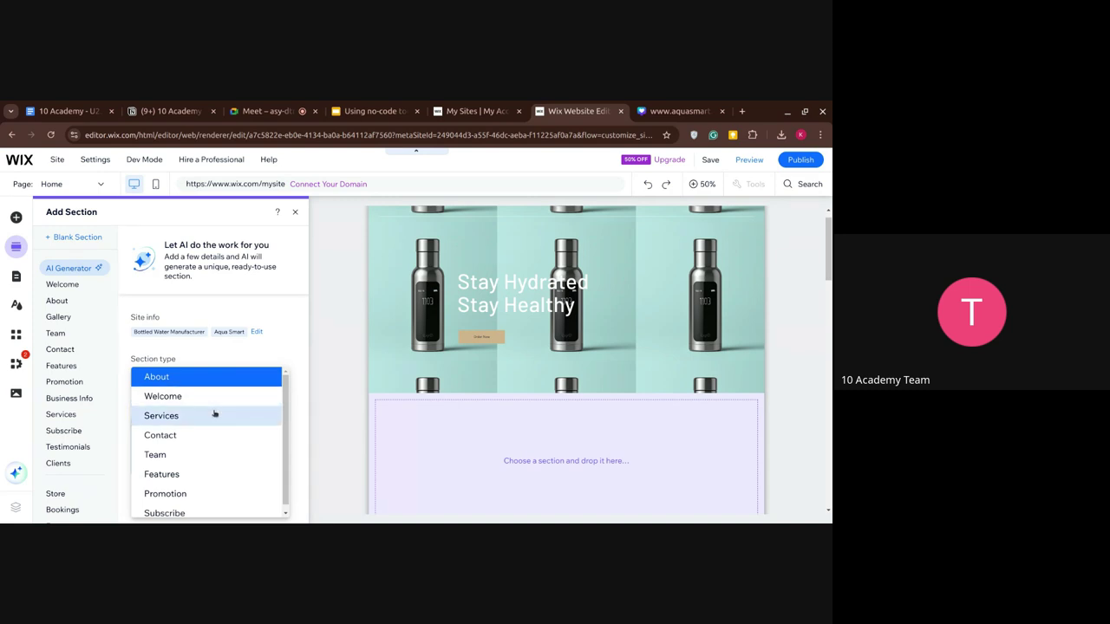
{"action": "left_click", "coordinate": [205, 474]}
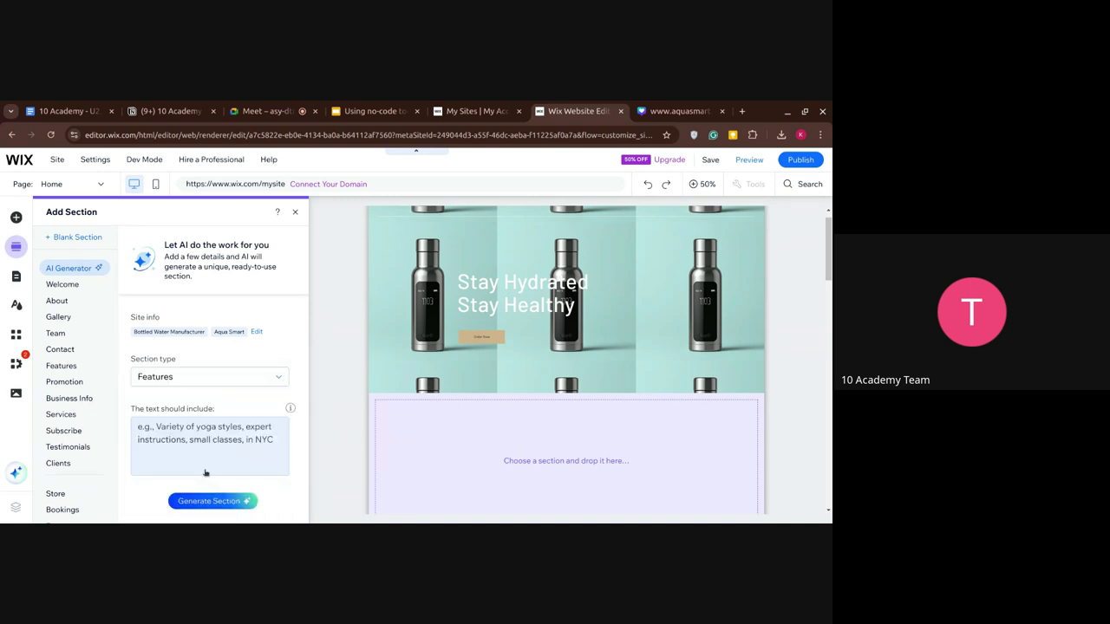
Describe the features as notifications, water level detection, temperature control, long lasting, and generate.
{"action": "left_click", "coordinate": [204, 472]}
{"action": "type", "text": "O"}
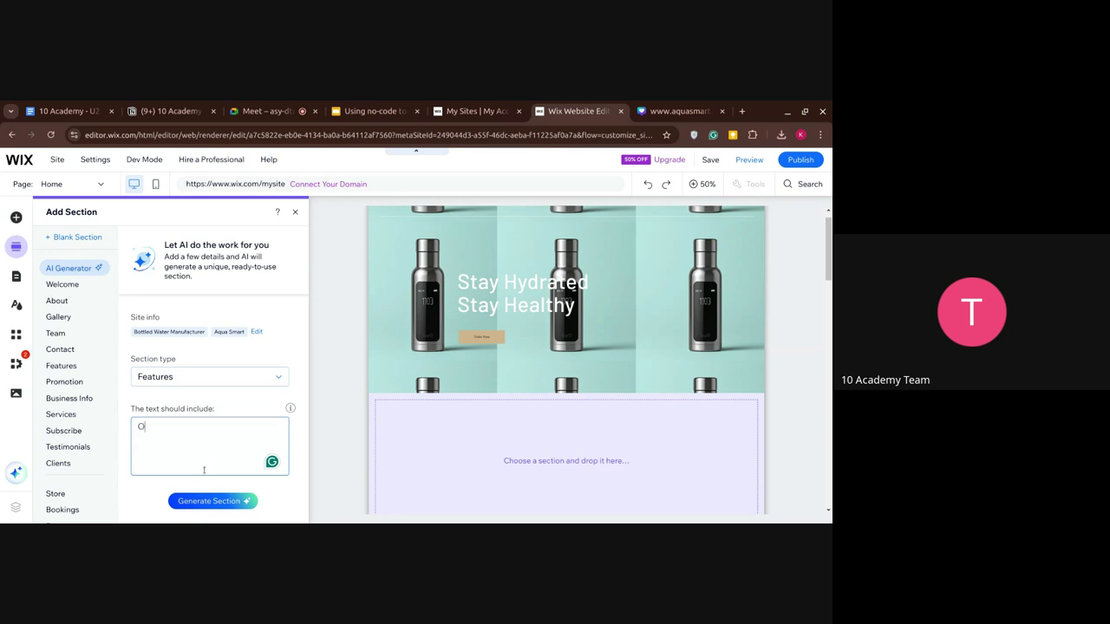
{"action": "type", "text": "ur featur"}
{"action": "key", "text": "BackSpace"}
{"action": "key", "text": "BackSpace"}
{"action": "key", "text": "BackSpace"}
{"action": "key", "text": "BackSpace"}
{"action": "key", "text": "BackSpace"}
{"action": "key", "text": "BackSpace"}
{"action": "key", "text": "BackSpace"}
{"action": "key", "text": "BackSpace"}
{"action": "key", "text": "BackSpace"}
{"action": "key", "text": "BackSpace"}
{"action": "key", "text": "BackSpace"}
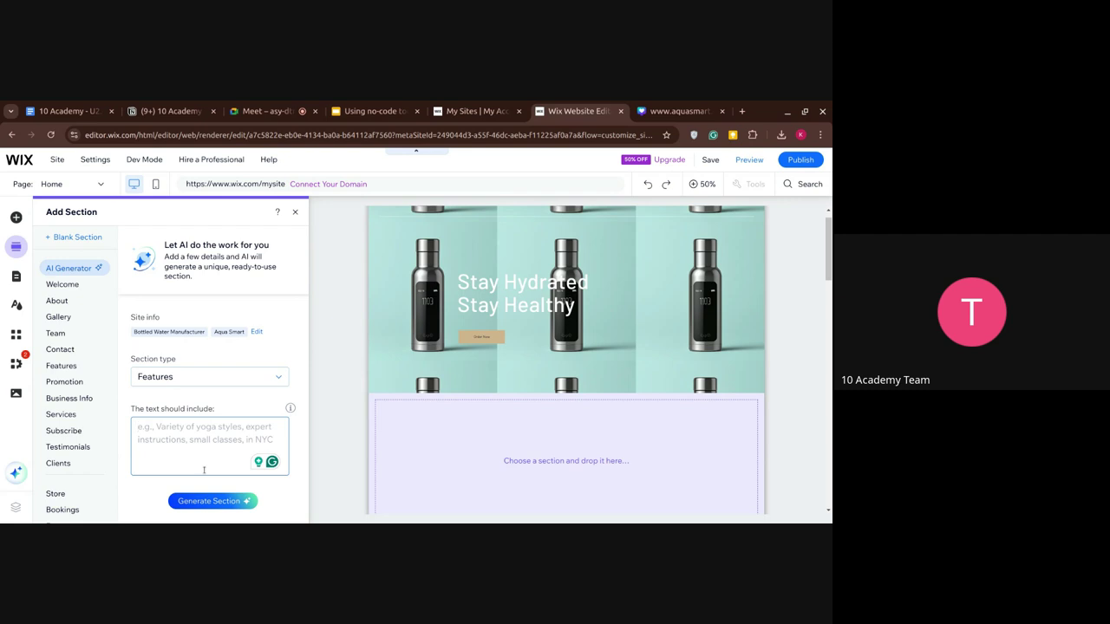
{"action": "type", "text": "No"}
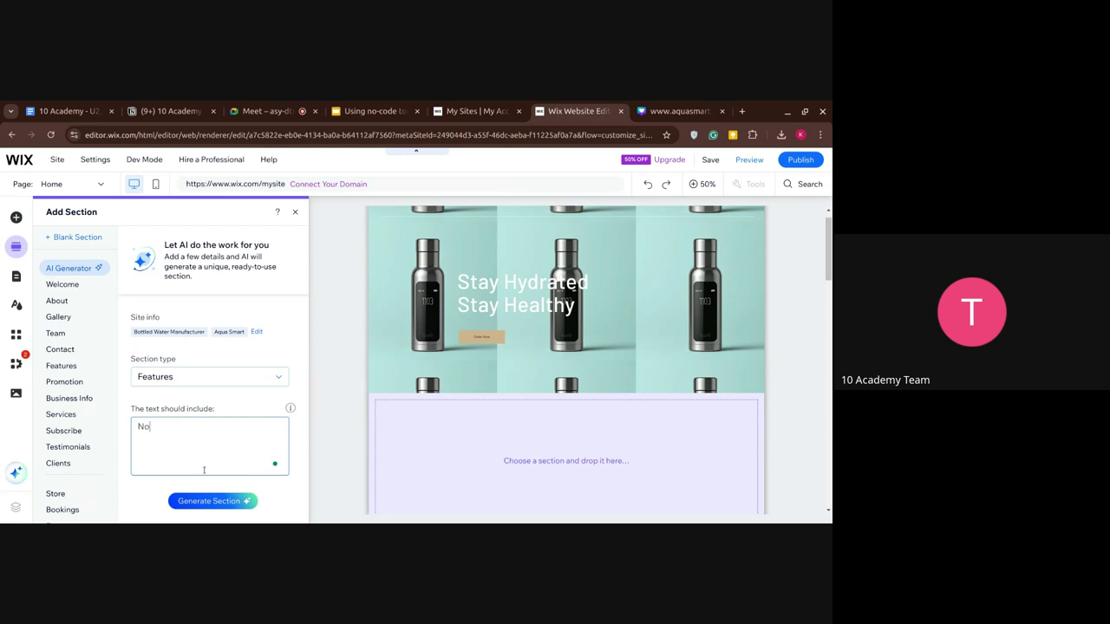
{"action": "type", "text": "tificat"}
{"action": "type", "text": "ions"}
{"action": "type", "text": ", "}
{"action": "type", "text": "Wa"}
{"action": "type", "text": "ter lever"}
{"action": "type", "text": " detection,"}
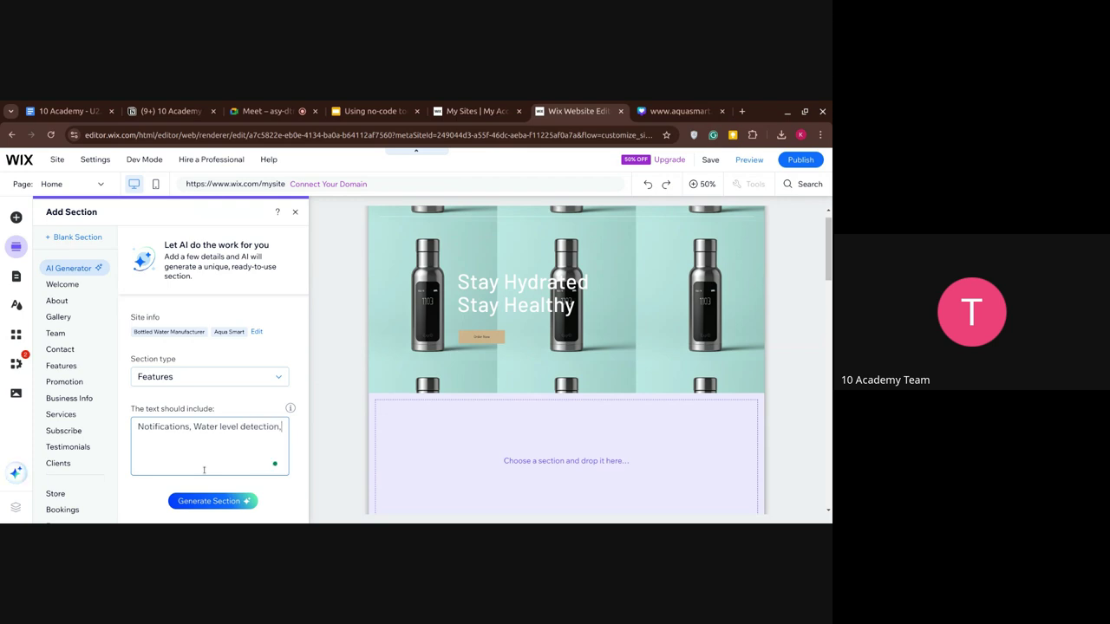
{"action": "type", "text": " temprature control, lo"}
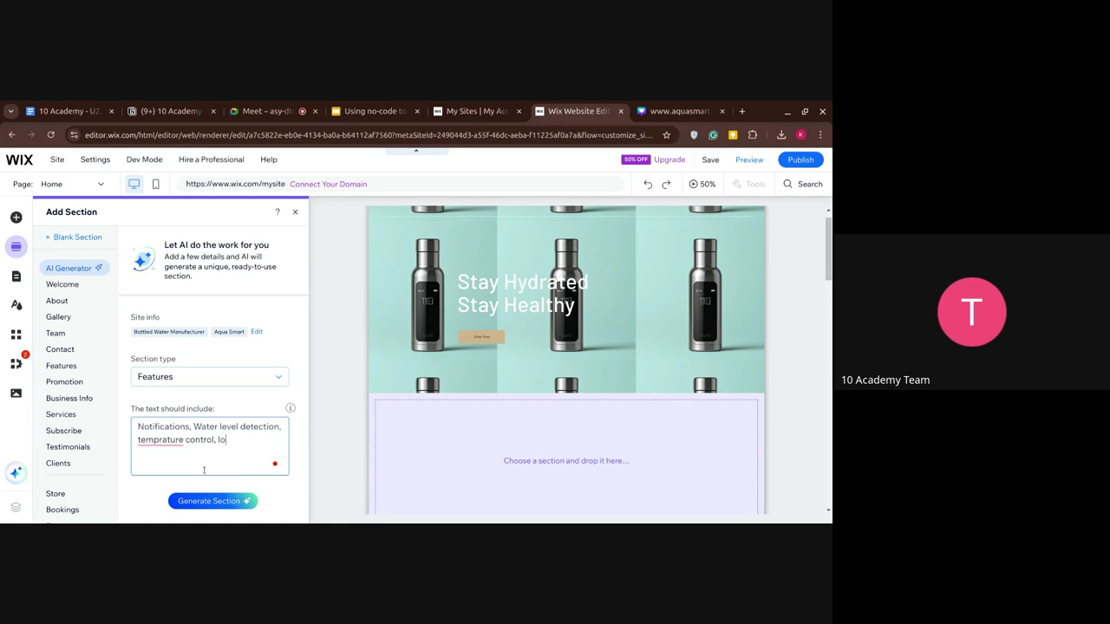
{"action": "type", "text": "ng lasting."}
{"action": "left_click", "coordinate": [161, 439]}
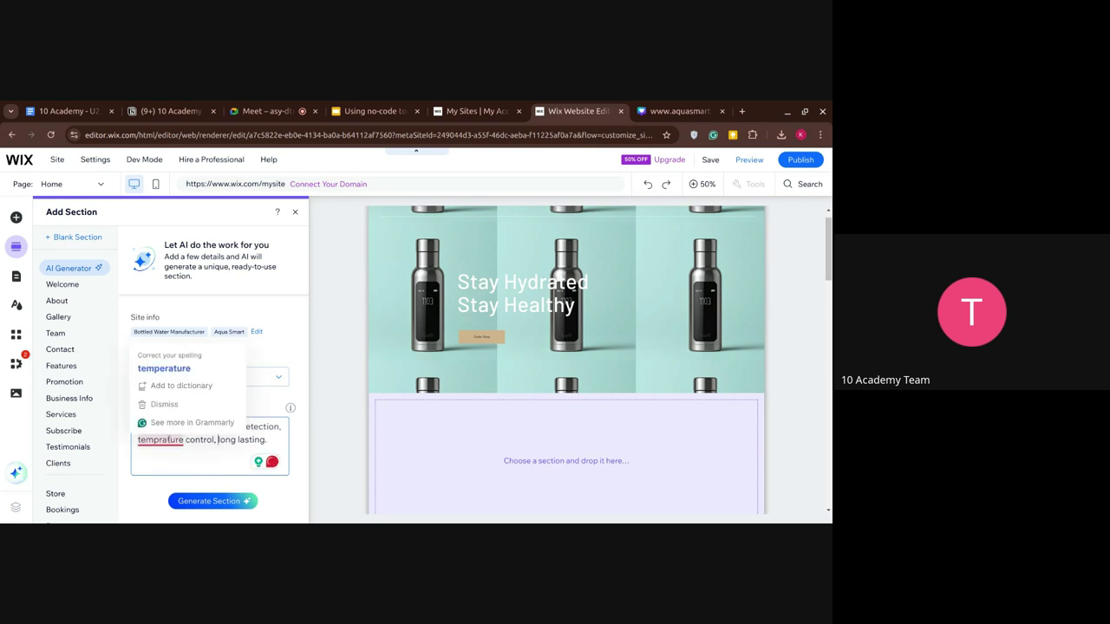
{"action": "left_click", "coordinate": [191, 375]}
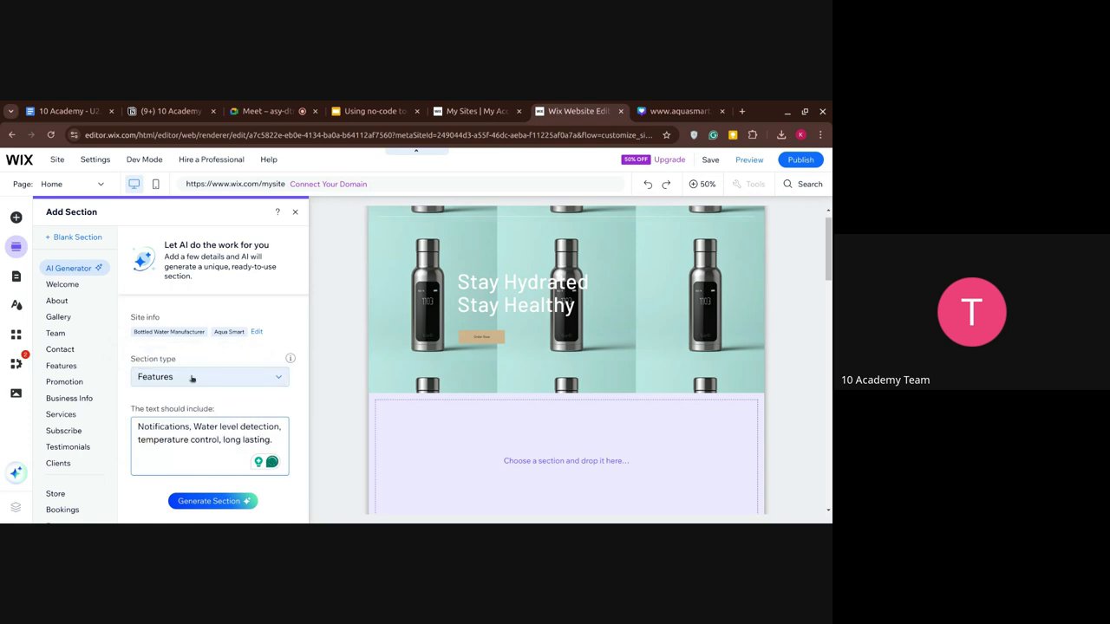
{"action": "left_click", "coordinate": [215, 501]}
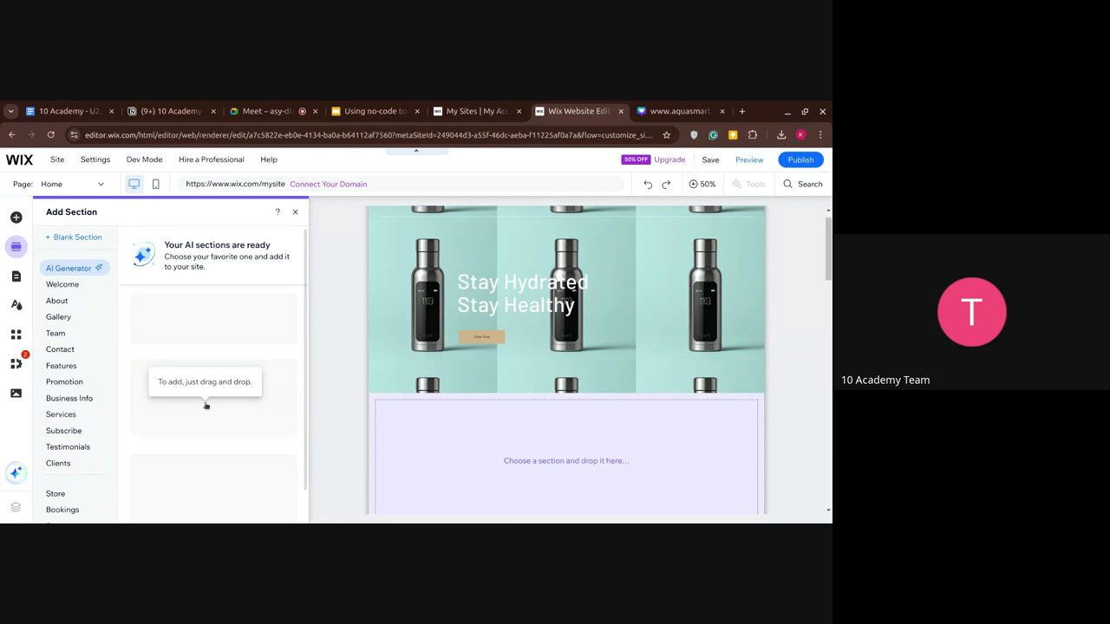
Scroll the generated Innovative Features, Enhanced and Smart Notifications section designs in the Add Section panel.
{"action": "scroll", "coordinate": [528, 305], "scroll_direction": "up", "scroll_amount": 1}
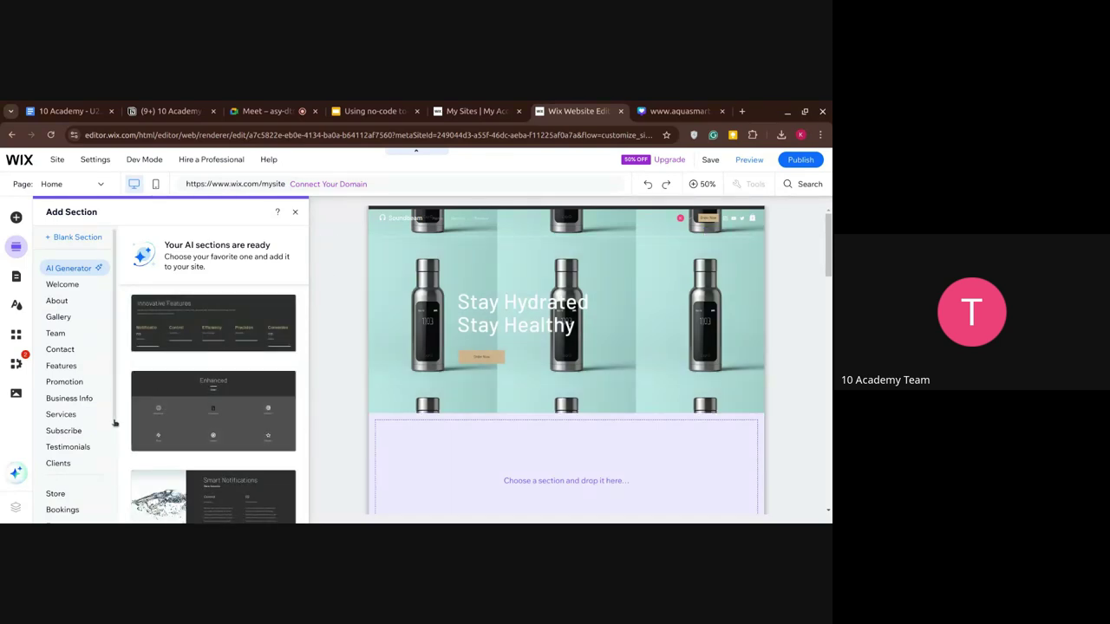
{"action": "scroll", "coordinate": [213, 382], "scroll_direction": "down", "scroll_amount": 2}
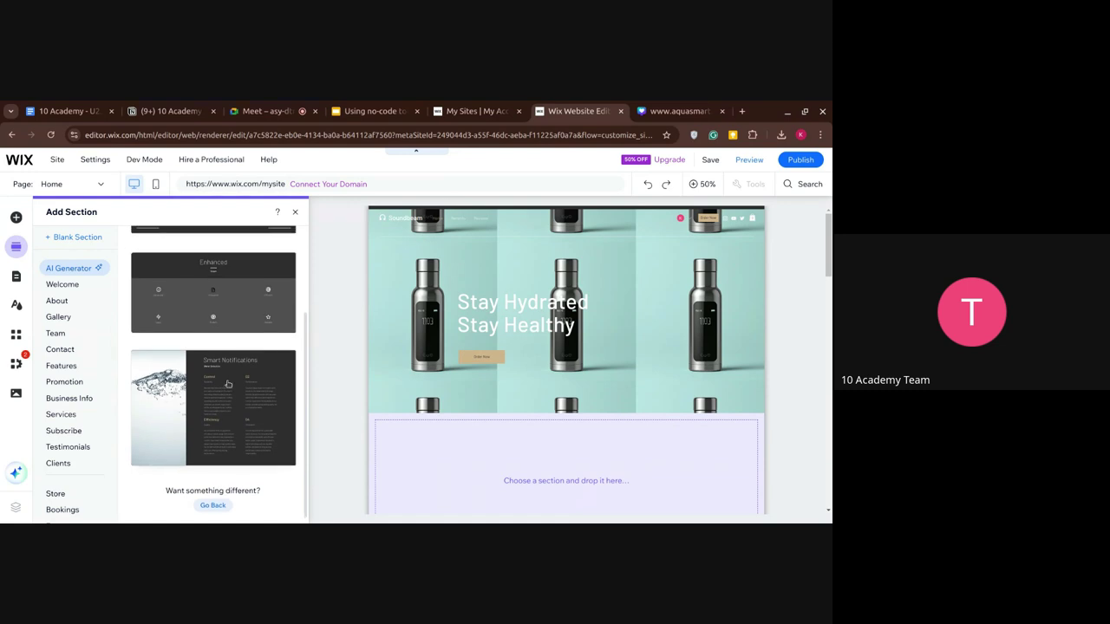
{"action": "scroll", "coordinate": [217, 399], "scroll_direction": "up", "scroll_amount": 2}
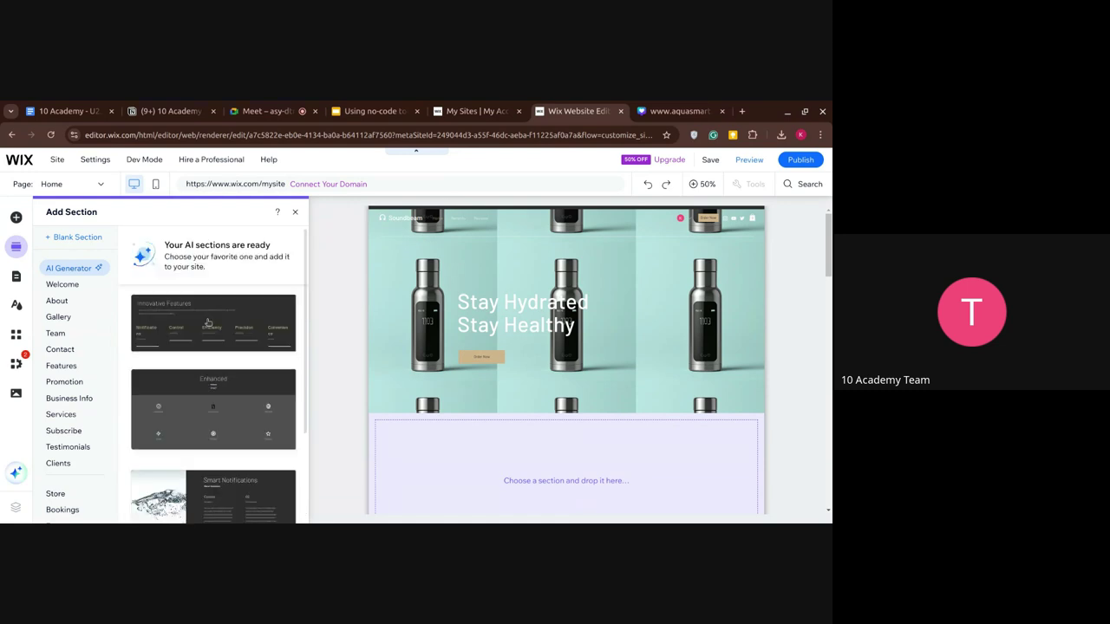
{"action": "scroll", "coordinate": [208, 323], "scroll_direction": "down", "scroll_amount": 2}
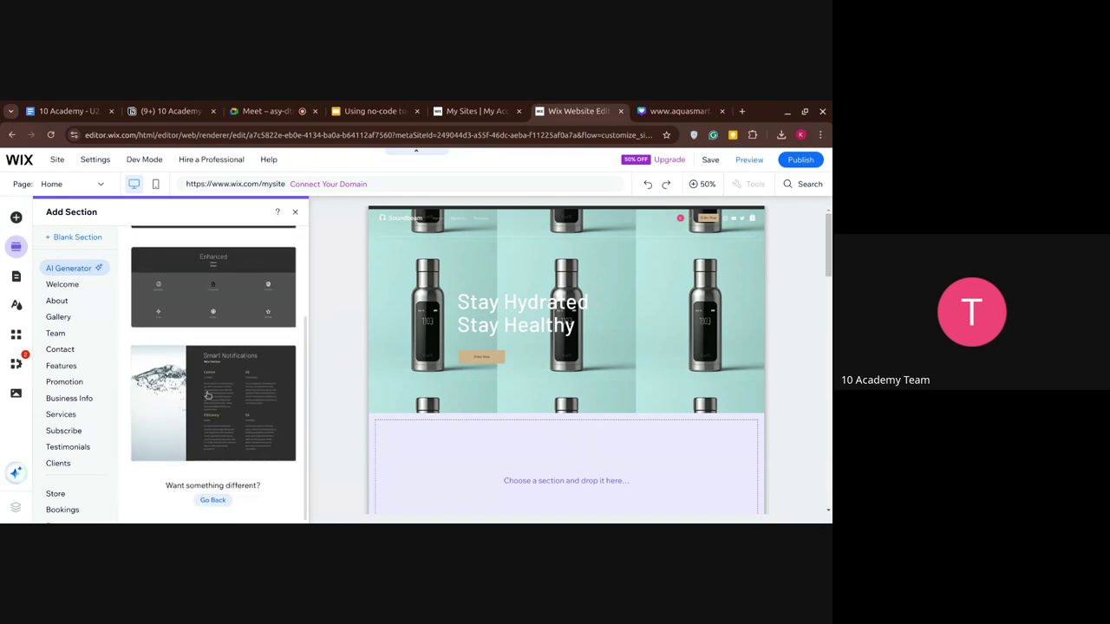
{"action": "left_click_drag", "start_coordinate": [171, 402], "coordinate": [428, 297]}
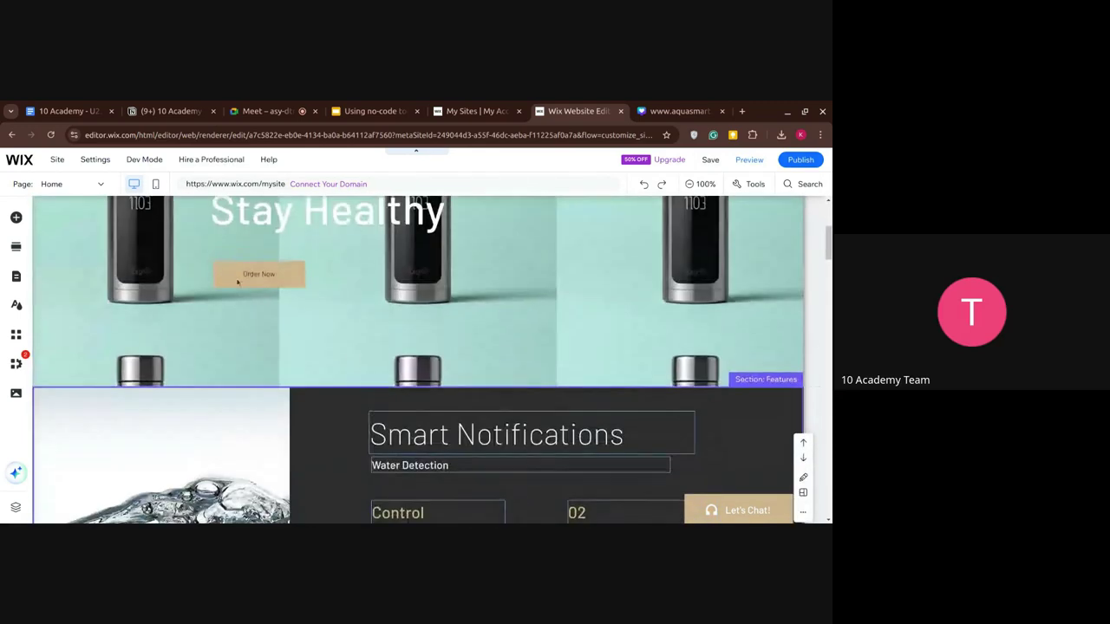
{"action": "scroll", "coordinate": [491, 418], "scroll_direction": "down", "scroll_amount": 2}
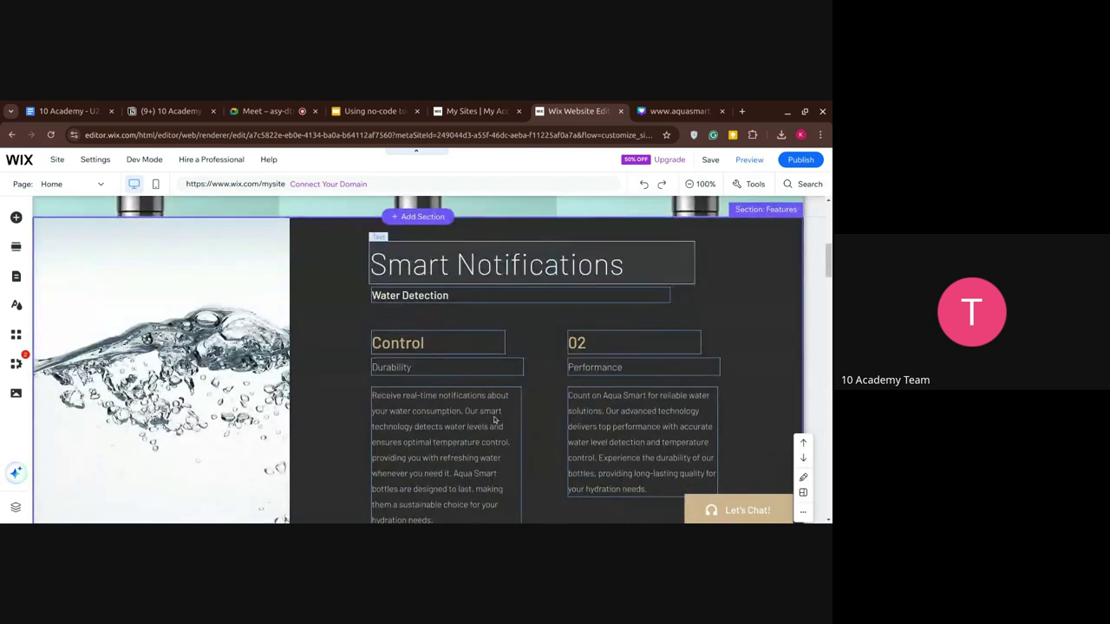
{"action": "scroll", "coordinate": [488, 420], "scroll_direction": "down", "scroll_amount": 4}
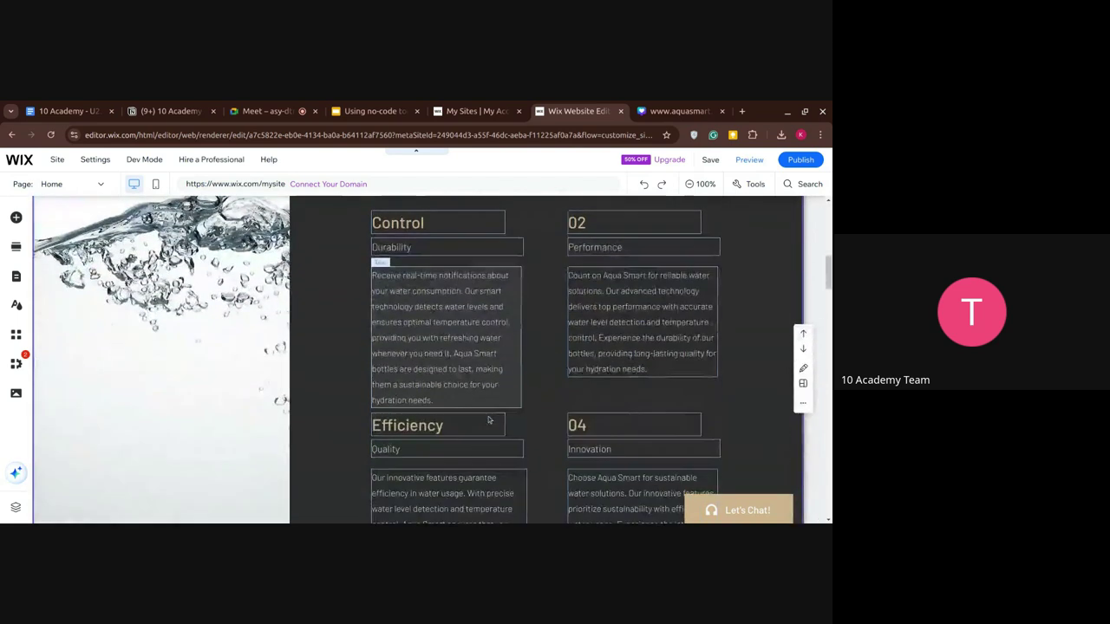
{"action": "scroll", "coordinate": [488, 420], "scroll_direction": "up", "scroll_amount": 3}
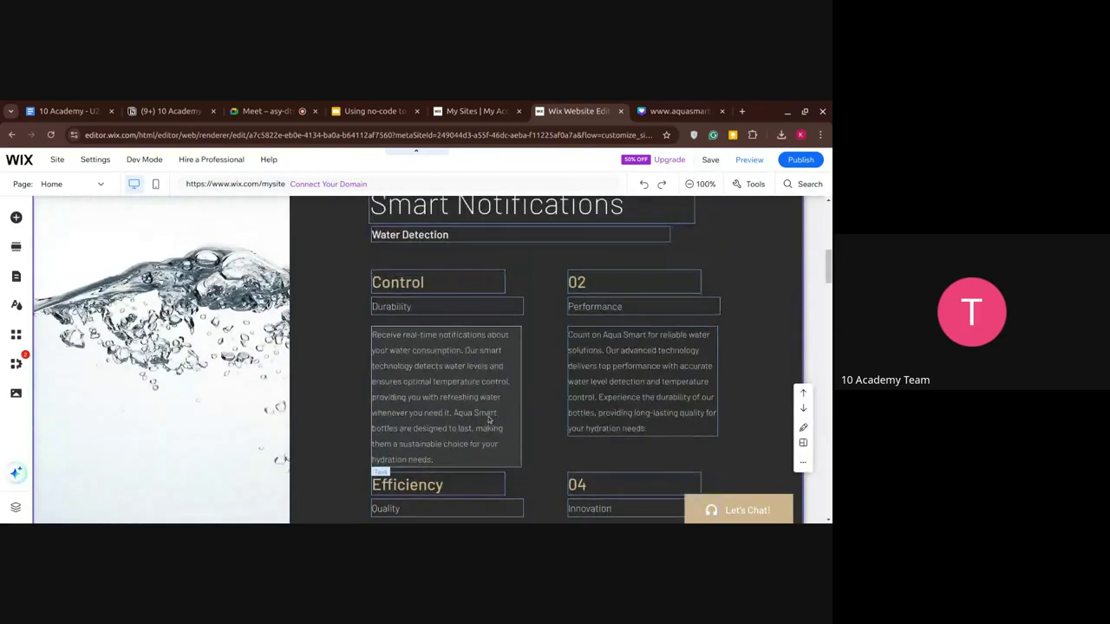
{"action": "scroll", "coordinate": [457, 371], "scroll_direction": "up", "scroll_amount": 3}
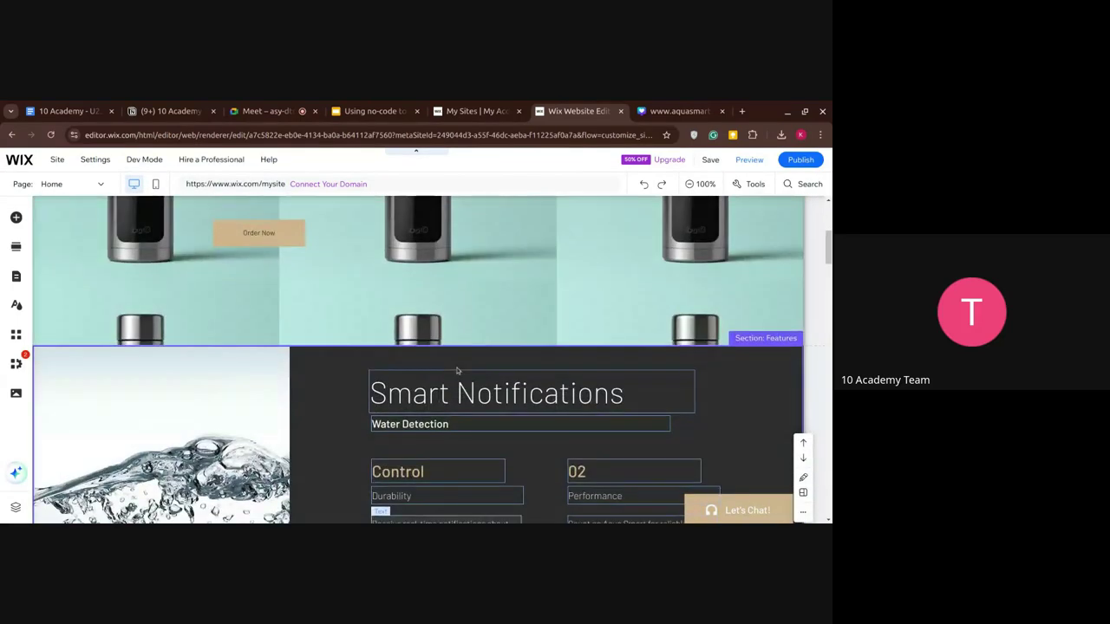
{"action": "scroll", "coordinate": [468, 450], "scroll_direction": "down", "scroll_amount": 2}
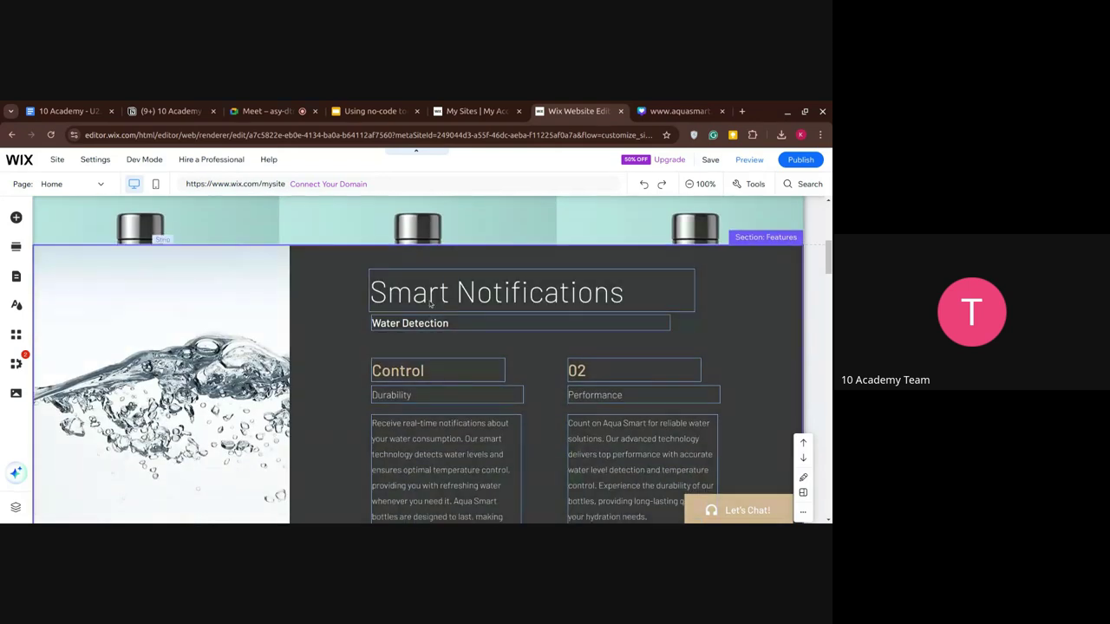
Retitle the features section 'Key Features'.
{"action": "double_click", "coordinate": [428, 296]}
{"action": "key", "text": "ctrl+c"}
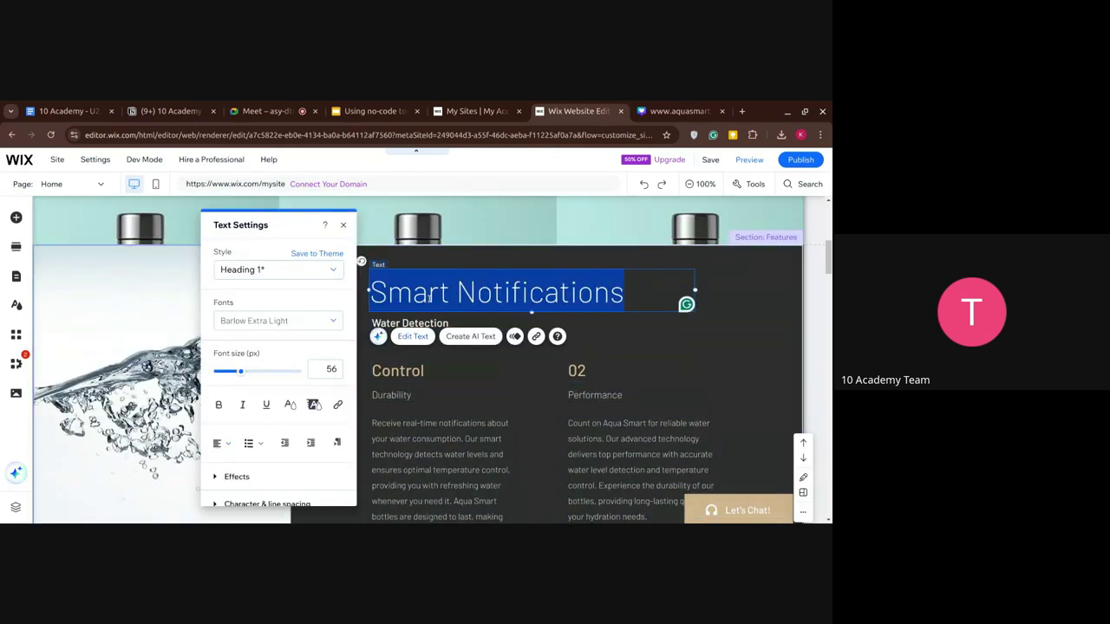
{"action": "key", "text": "BackSpace"}
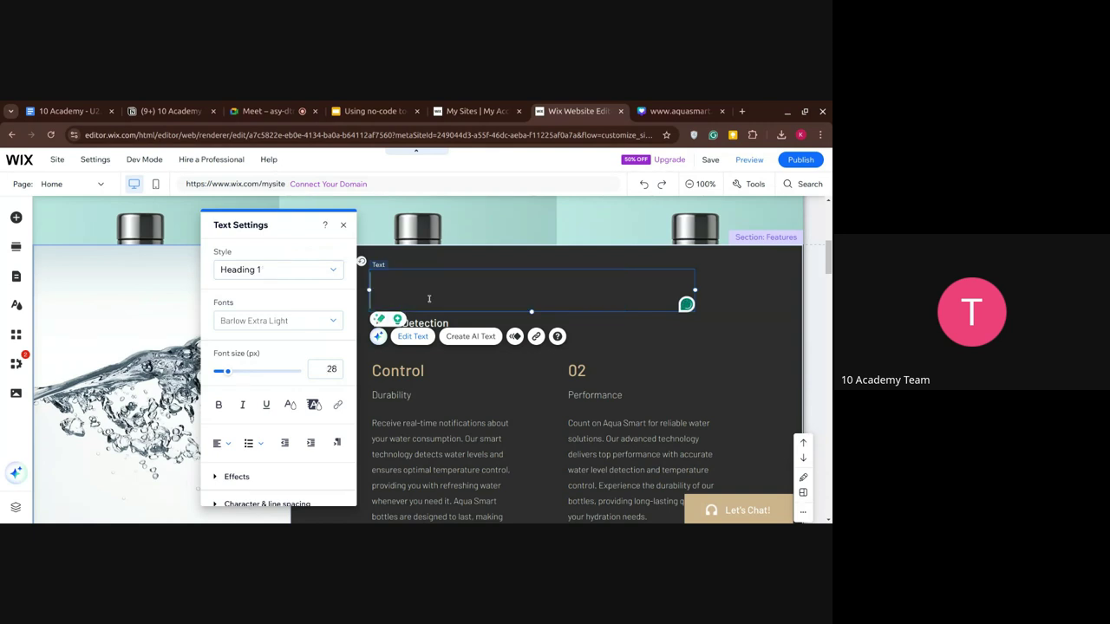
{"action": "type", "text": "Key Feat"}
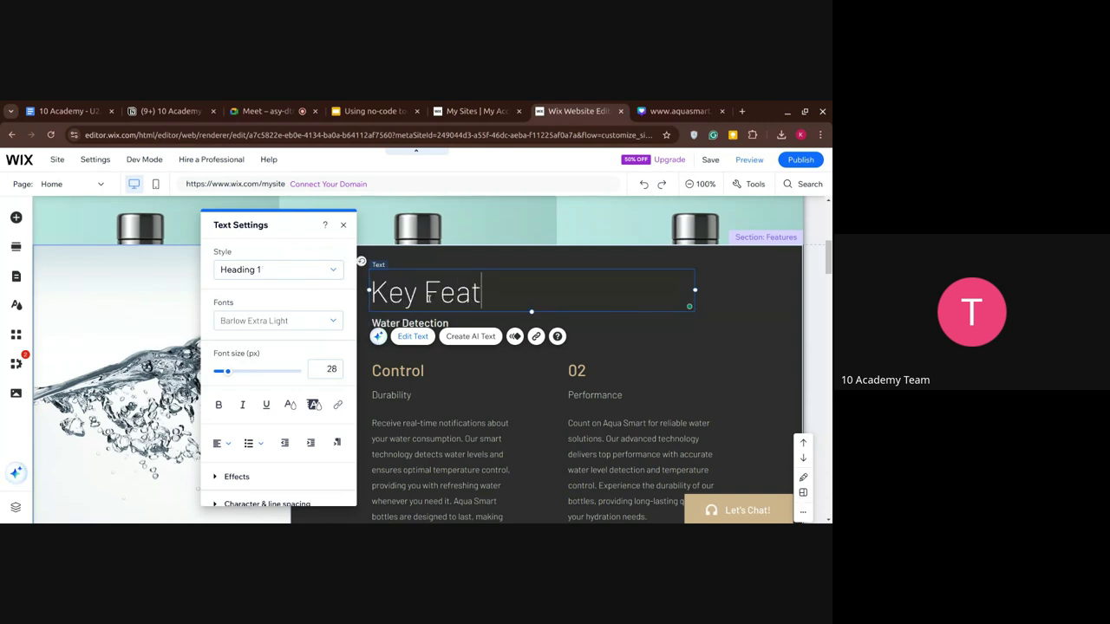
{"action": "type", "text": "ures"}
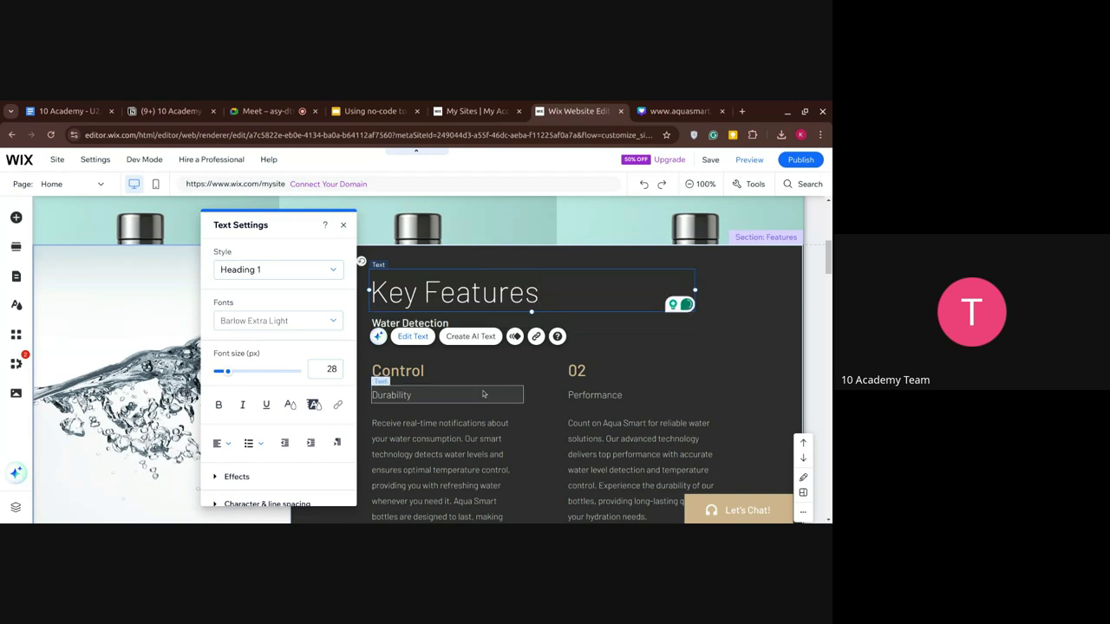
{"action": "left_click", "coordinate": [484, 395]}
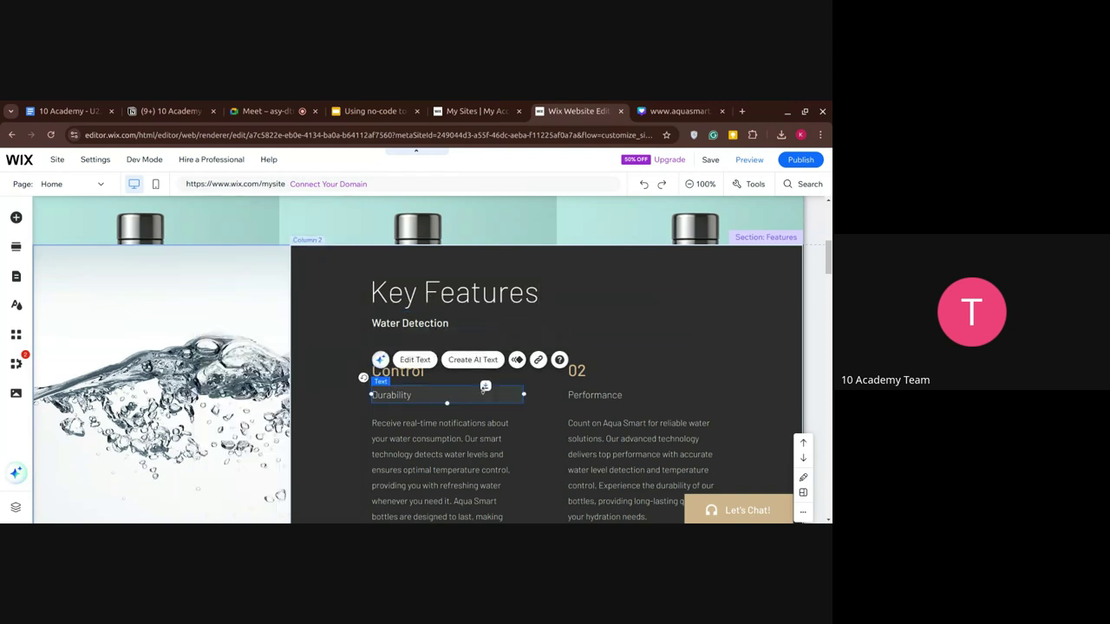
Rename the Control heading to 'Smart Notifications'.
{"action": "double_click", "coordinate": [392, 323]}
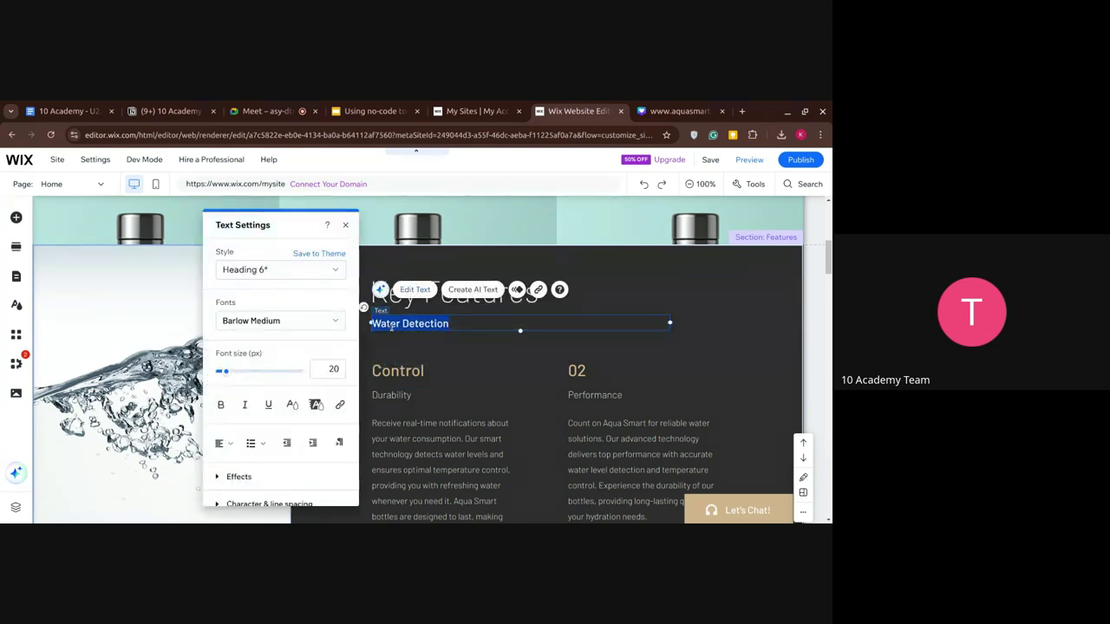
{"action": "left_click", "coordinate": [409, 375]}
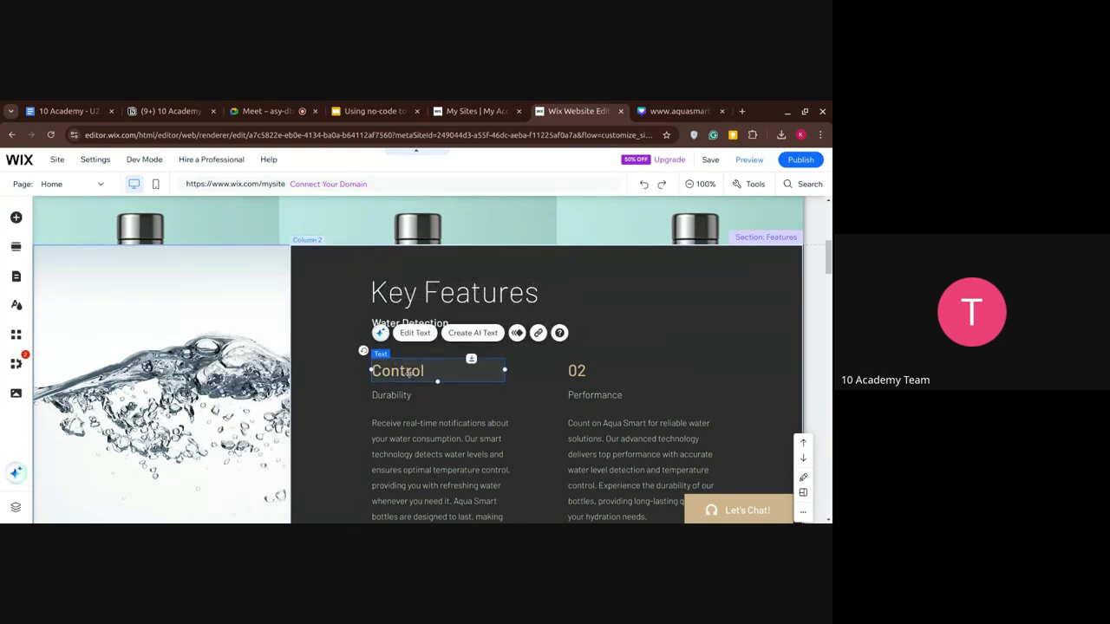
{"action": "double_click", "coordinate": [409, 373]}
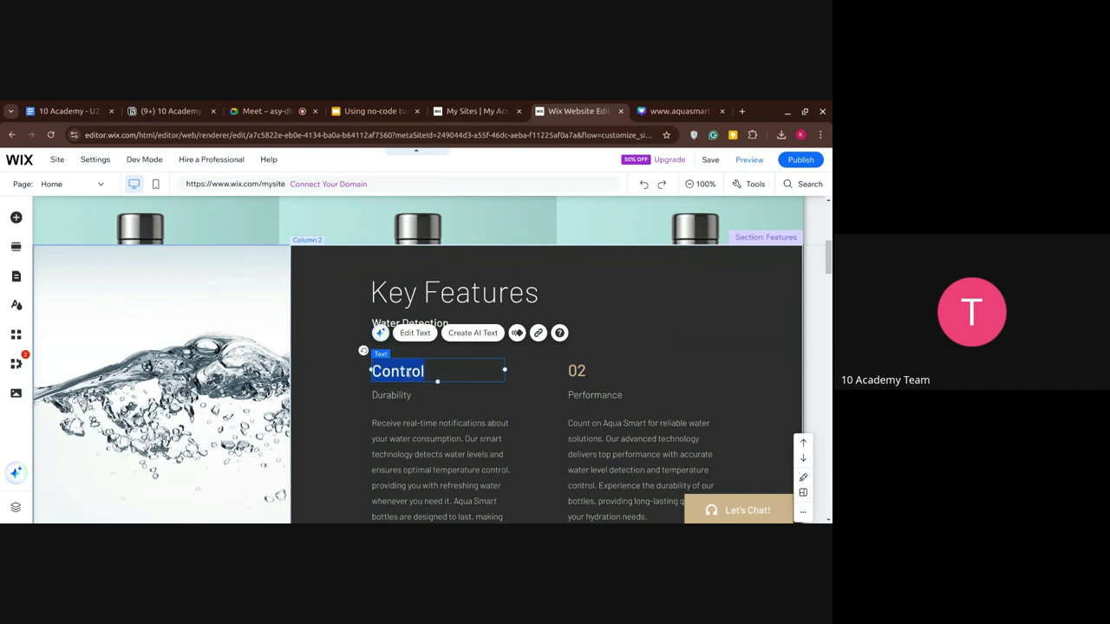
{"action": "key", "text": "ctrl+v"}
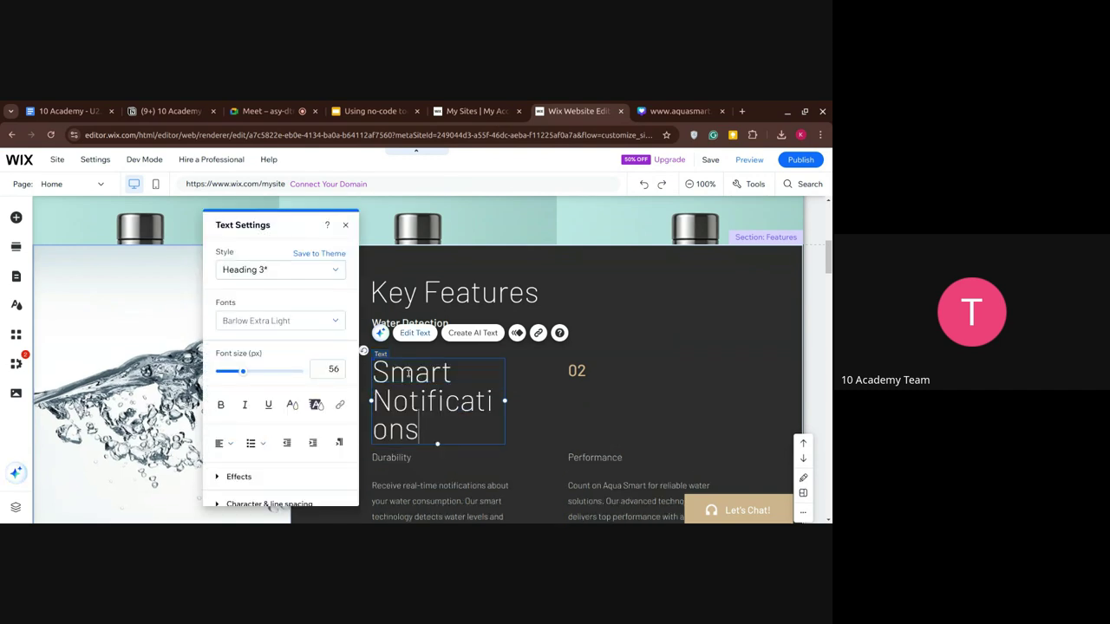
{"action": "key", "text": "ctrl+z"}
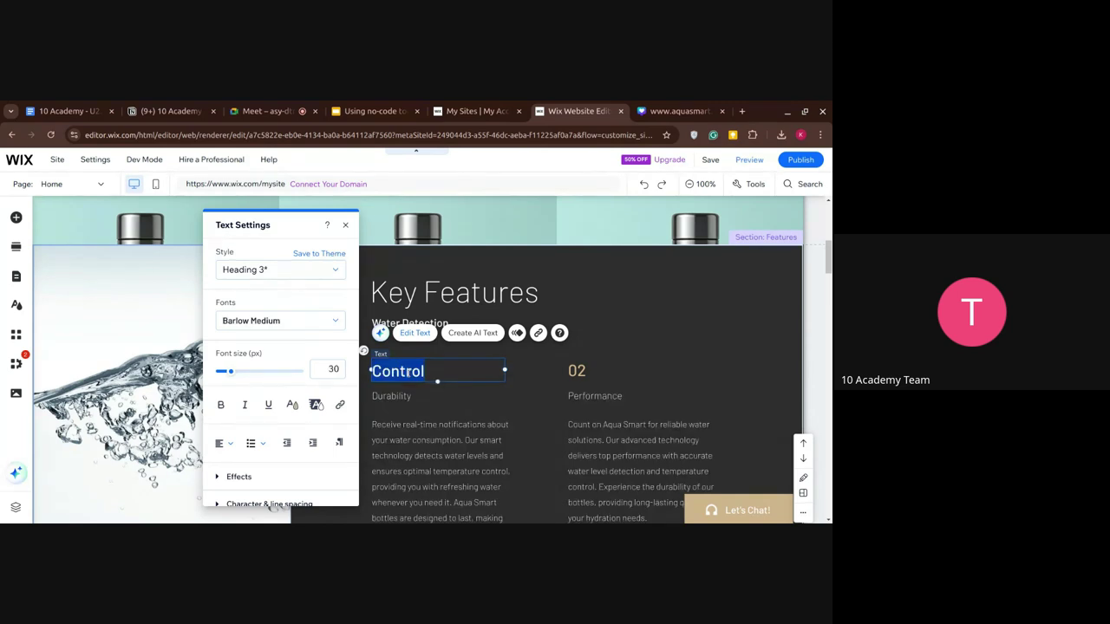
{"action": "type", "text": "Smart N"}
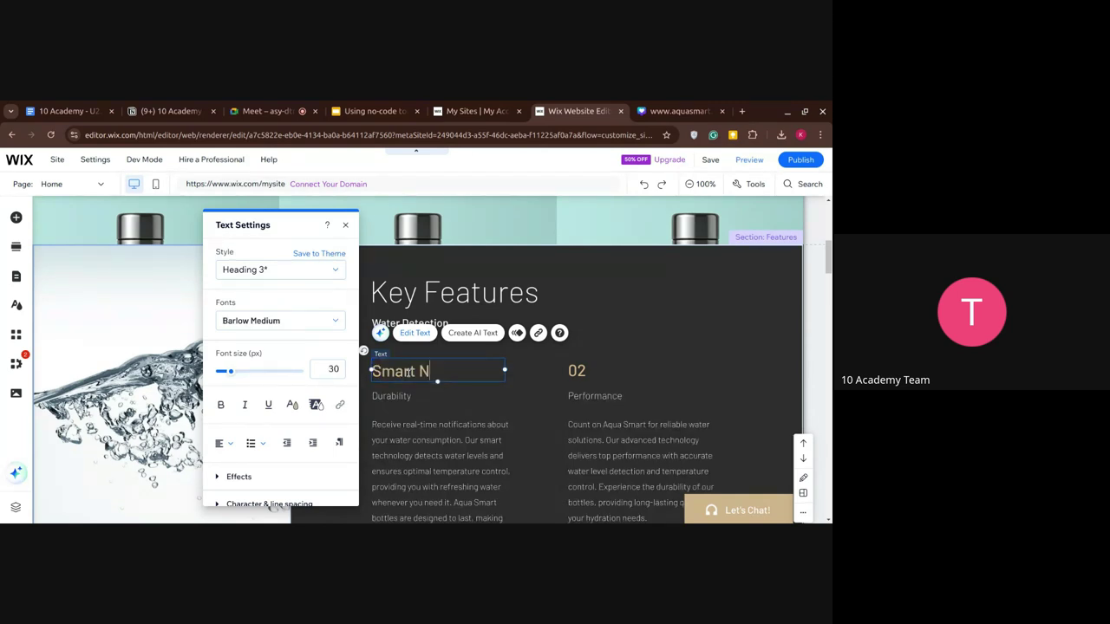
{"action": "type", "text": "otifications"}
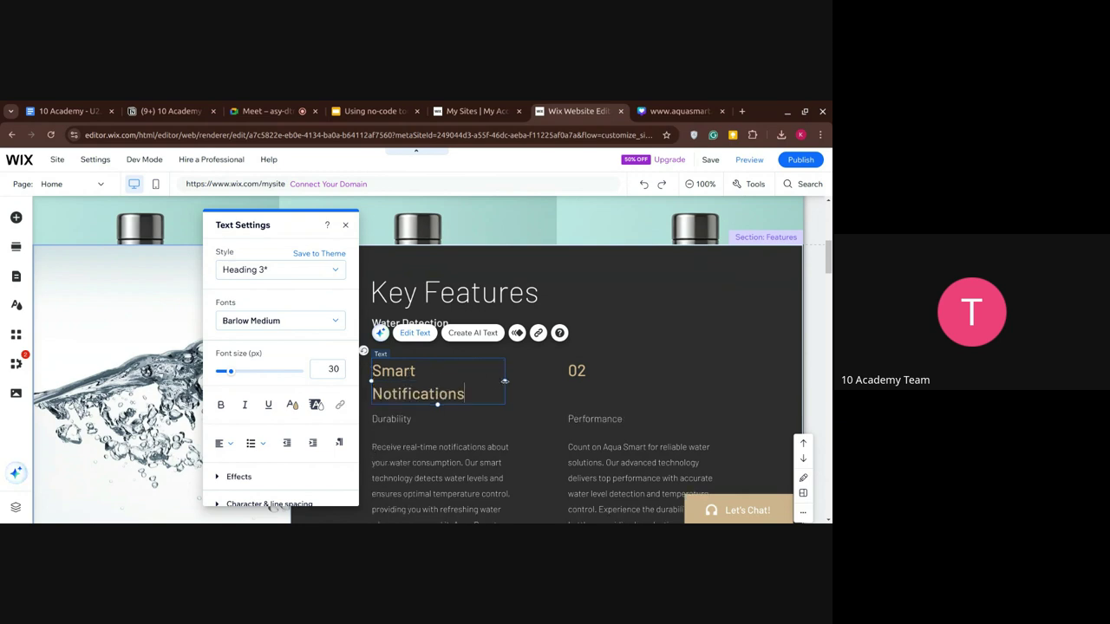
{"action": "key", "text": "Escape"}
{"action": "left_click", "coordinate": [508, 379]}
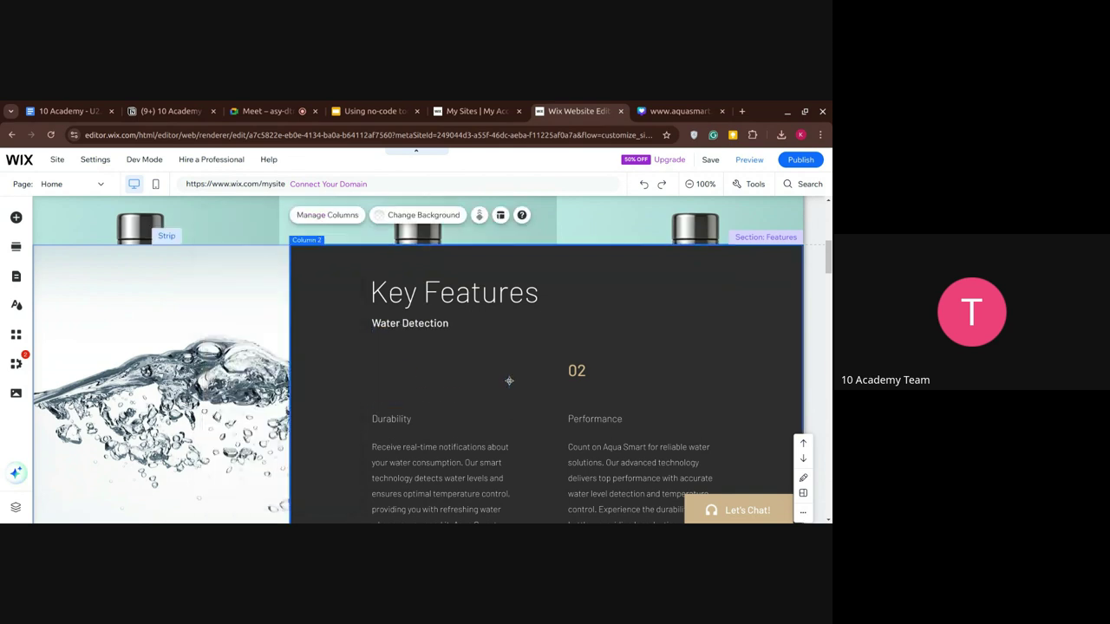
Rename the 02 heading to 'Water Level Detection'.
{"action": "left_click", "coordinate": [587, 370]}
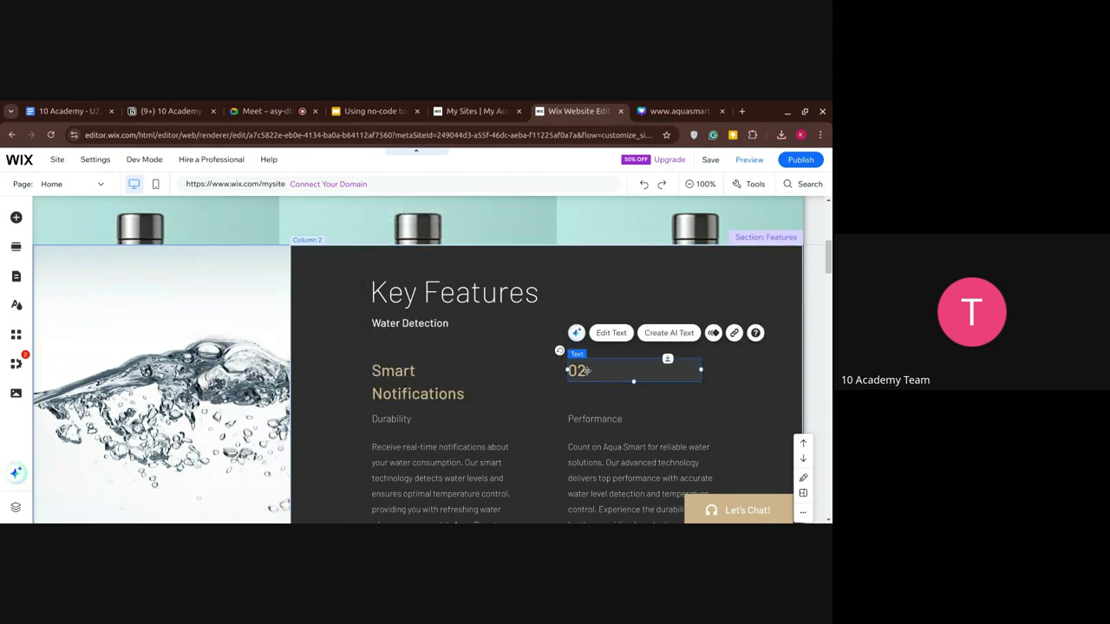
{"action": "double_click", "coordinate": [587, 371]}
{"action": "type", "text": "W"}
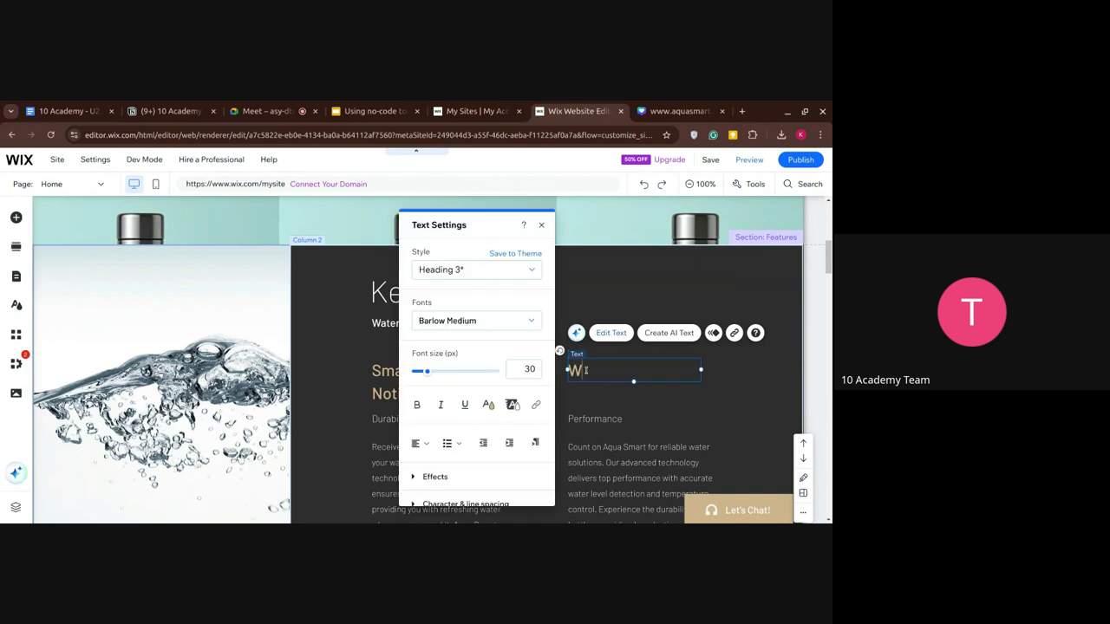
{"action": "type", "text": "ater Level Detection"}
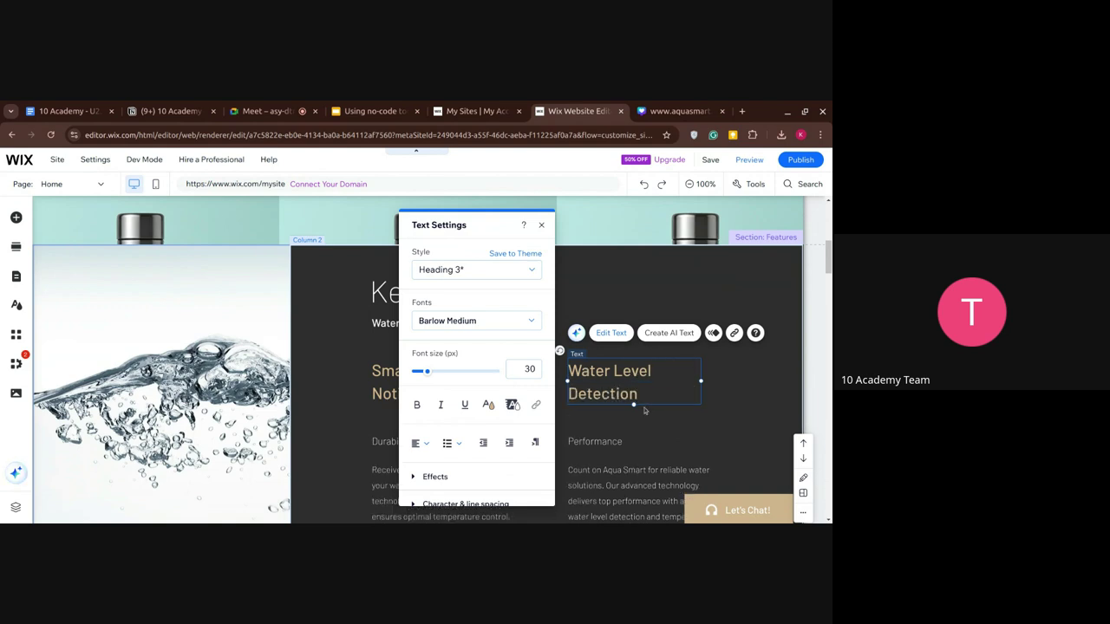
{"action": "left_click", "coordinate": [644, 409]}
Rename the 04 heading to 'Long Lasting'.
{"action": "scroll", "coordinate": [642, 408], "scroll_direction": "down", "scroll_amount": 3}
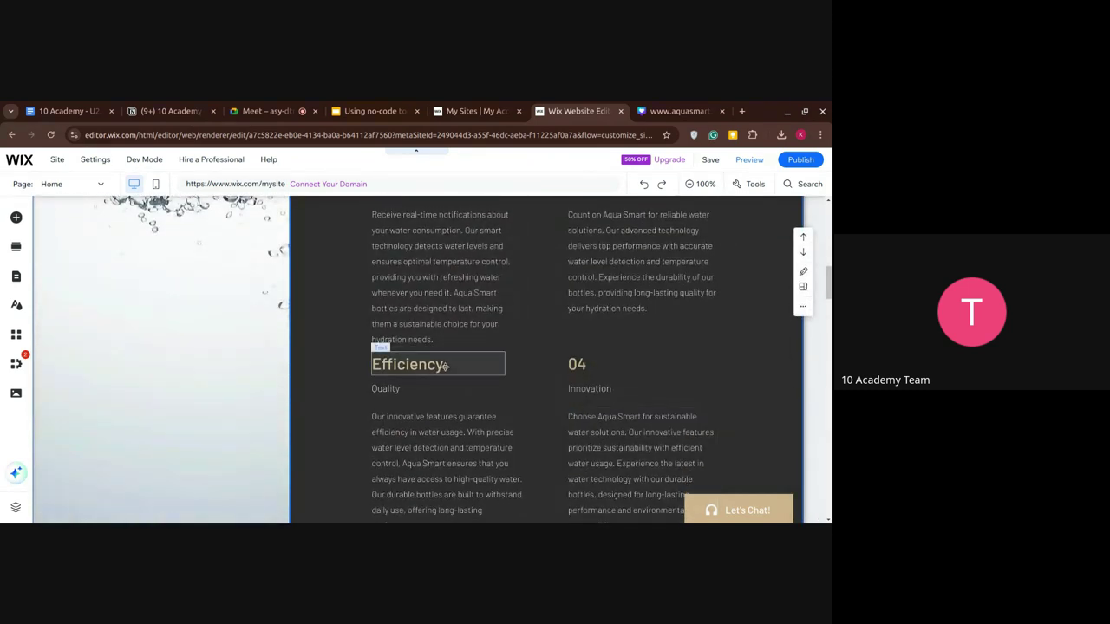
{"action": "left_click", "coordinate": [576, 365]}
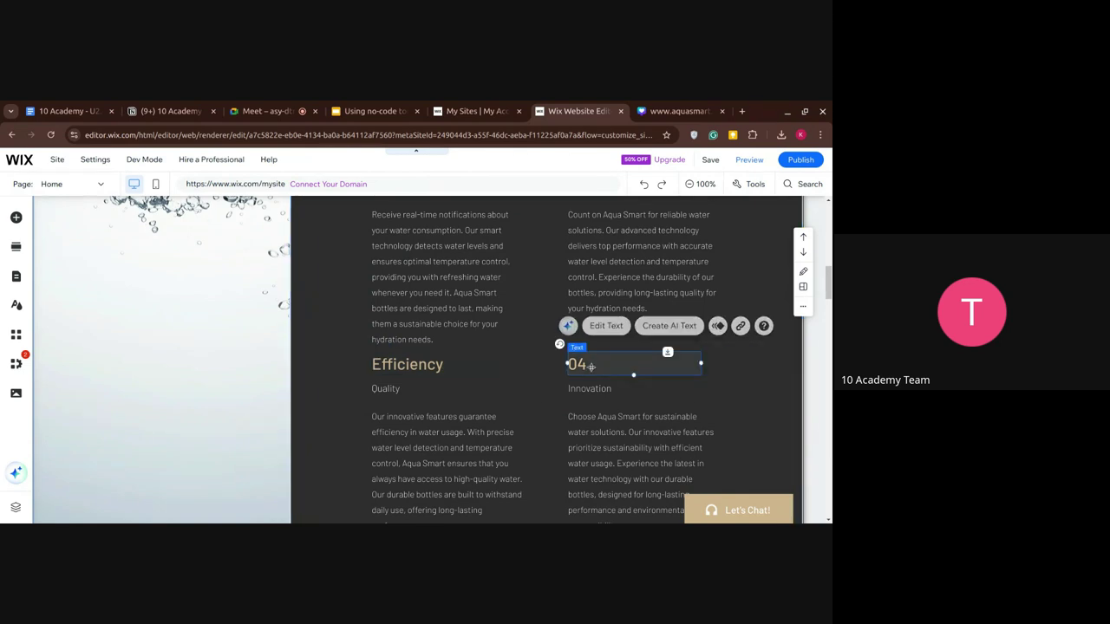
{"action": "double_click", "coordinate": [574, 364]}
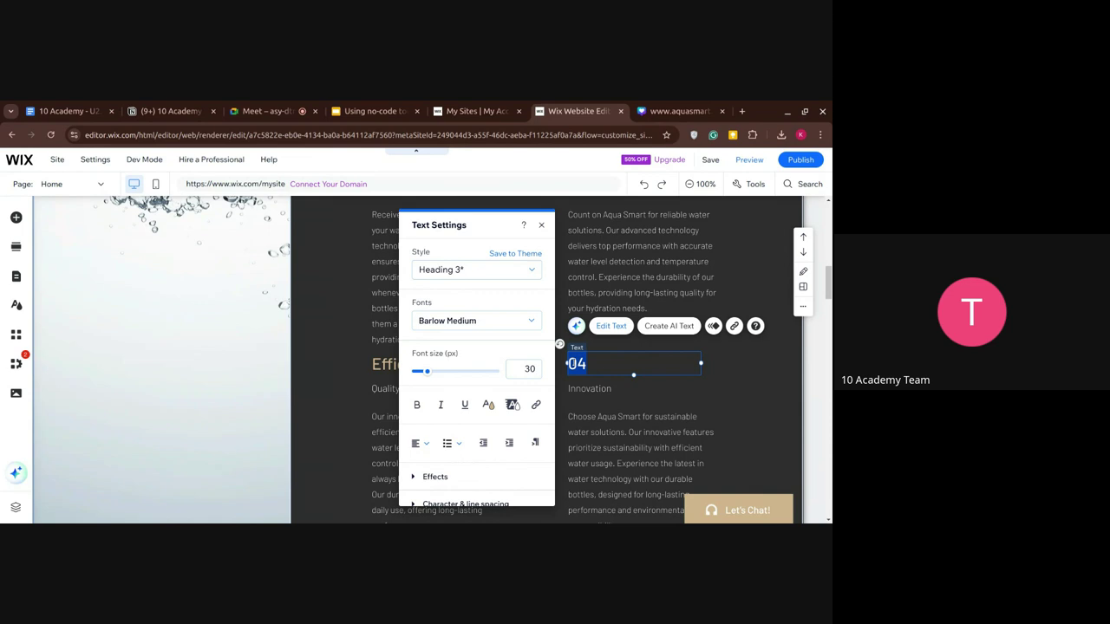
{"action": "type", "text": "Long Lasting"}
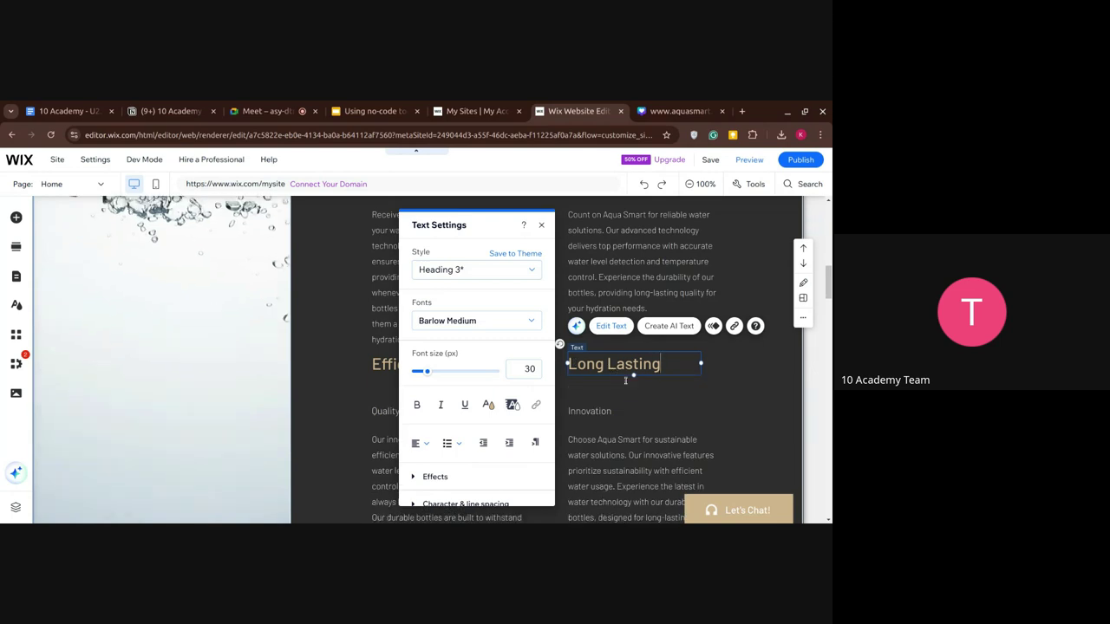
{"action": "key", "text": "Escape"}
{"action": "left_click", "coordinate": [582, 404]}
{"action": "scroll", "coordinate": [453, 463], "scroll_direction": "down", "scroll_amount": 8}
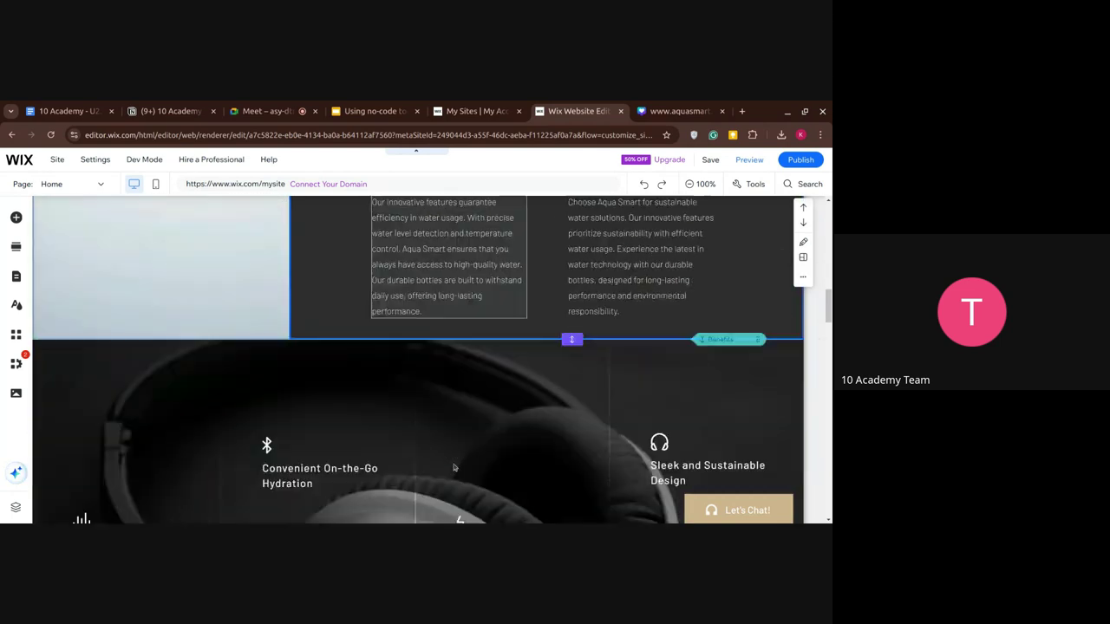
{"action": "scroll", "coordinate": [453, 467], "scroll_direction": "up", "scroll_amount": 10}
{"action": "scroll", "coordinate": [454, 467], "scroll_direction": "down", "scroll_amount": 5}
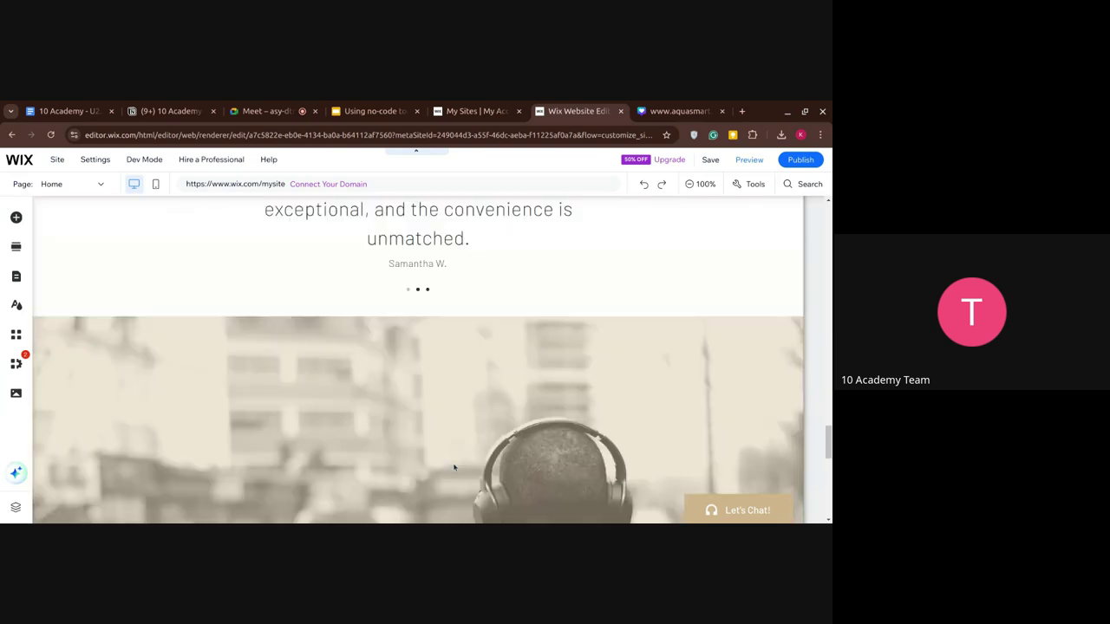
{"action": "scroll", "coordinate": [454, 467], "scroll_direction": "up", "scroll_amount": 6}
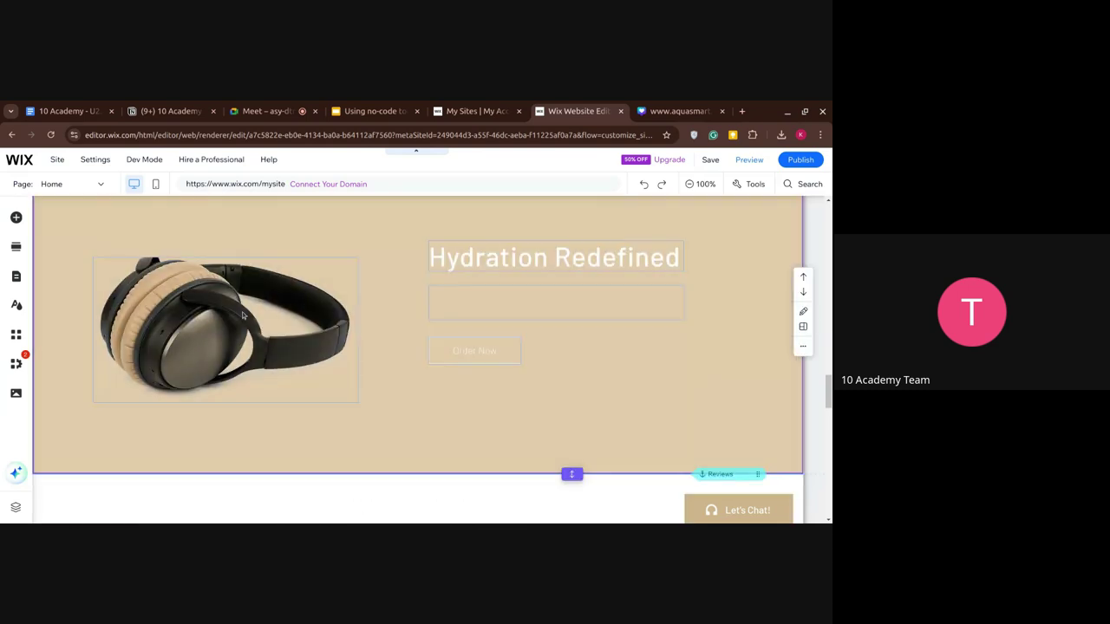
{"action": "scroll", "coordinate": [243, 315], "scroll_direction": "down", "scroll_amount": 10}
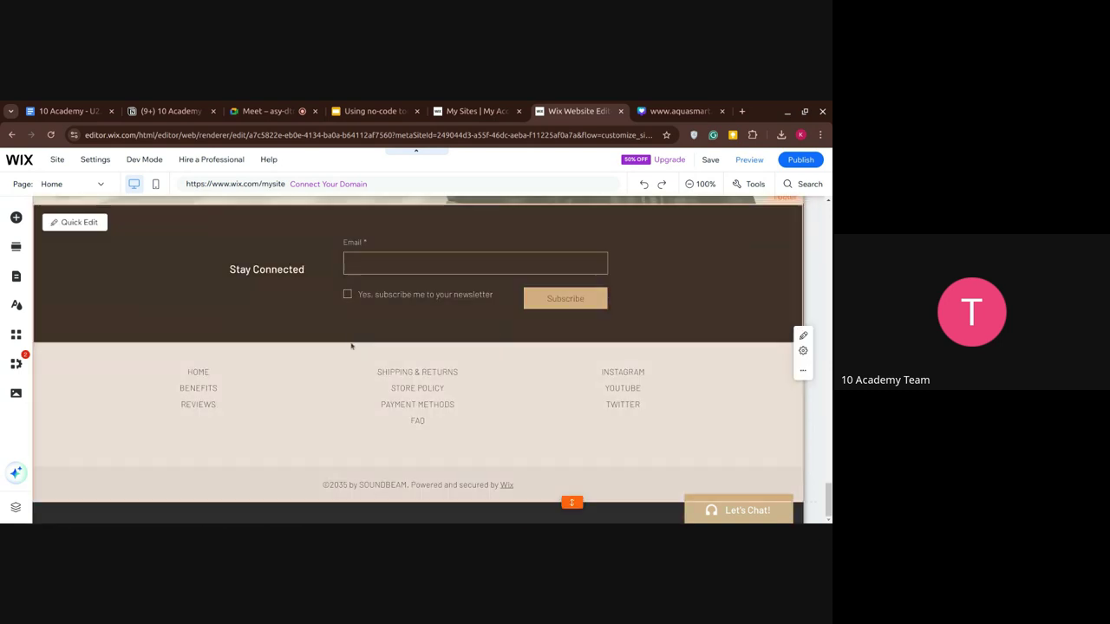
{"action": "scroll", "coordinate": [368, 373], "scroll_direction": "up", "scroll_amount": 6}
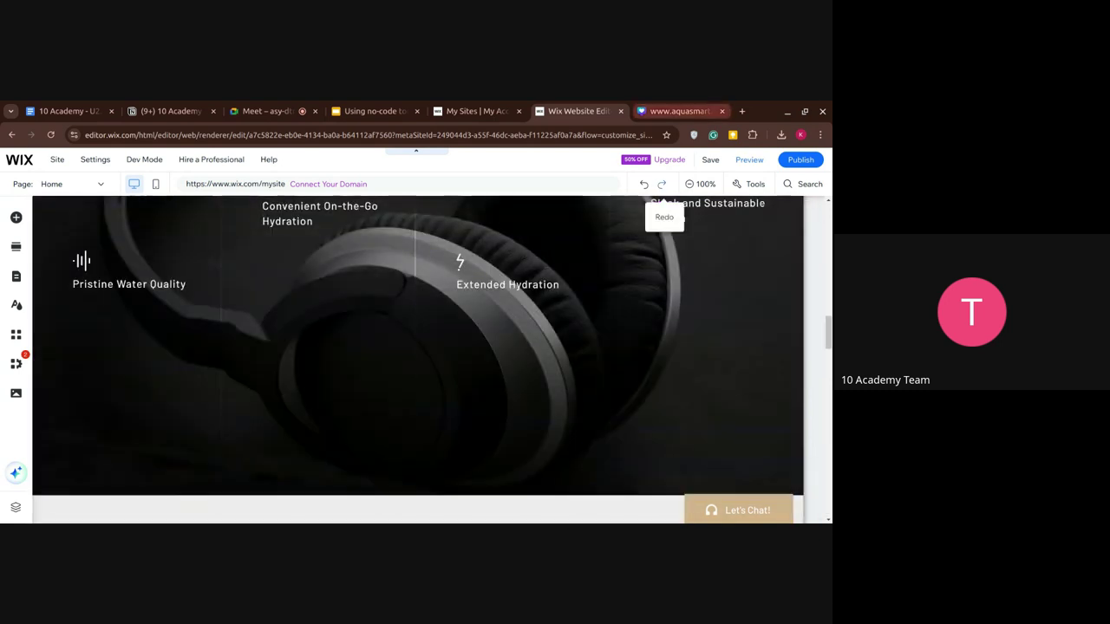
{"action": "left_click", "coordinate": [758, 159]}
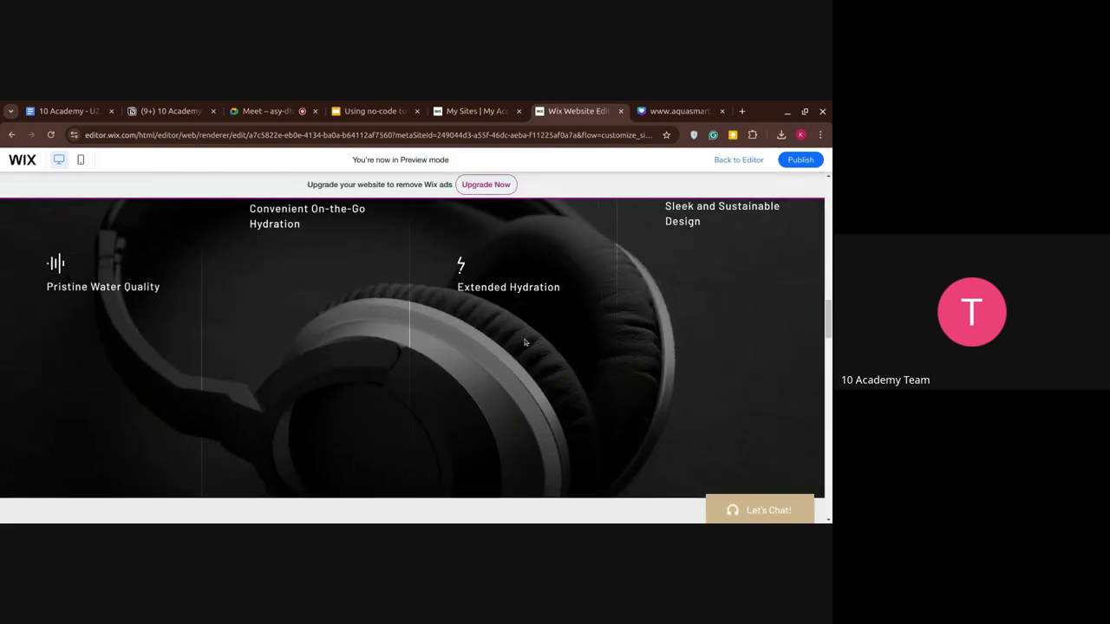
{"action": "scroll", "coordinate": [525, 343], "scroll_direction": "up", "scroll_amount": 10}
{"action": "scroll", "coordinate": [525, 343], "scroll_direction": "down", "scroll_amount": 10}
{"action": "scroll", "coordinate": [485, 286], "scroll_direction": "up", "scroll_amount": 3}
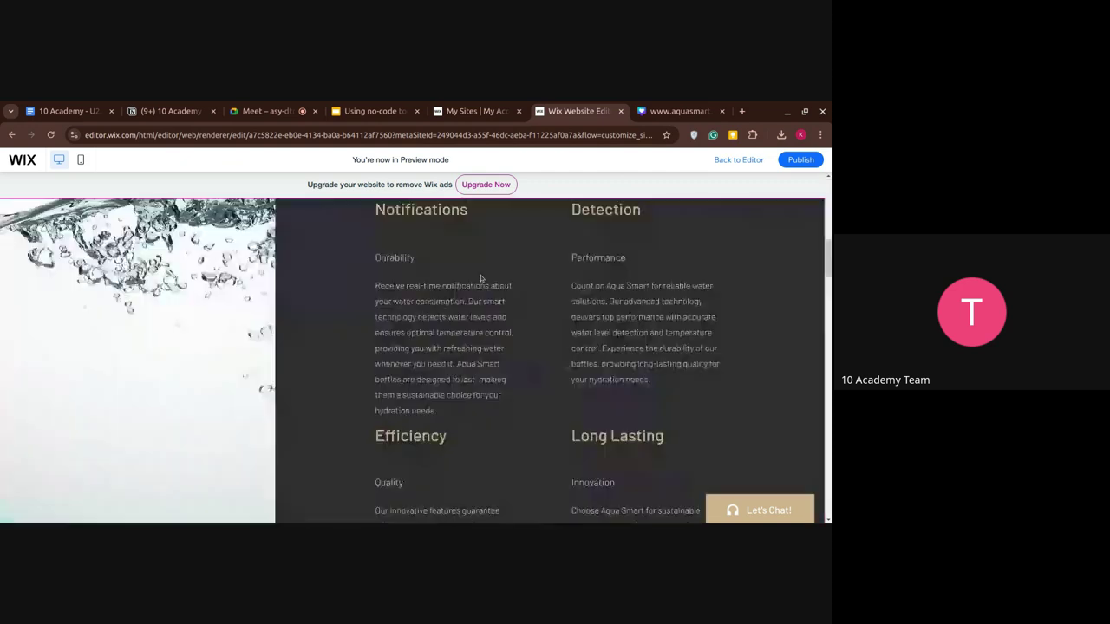
{"action": "scroll", "coordinate": [480, 278], "scroll_direction": "down", "scroll_amount": 2}
{"action": "scroll", "coordinate": [481, 278], "scroll_direction": "up", "scroll_amount": 2}
{"action": "scroll", "coordinate": [481, 278], "scroll_direction": "up", "scroll_amount": 8}
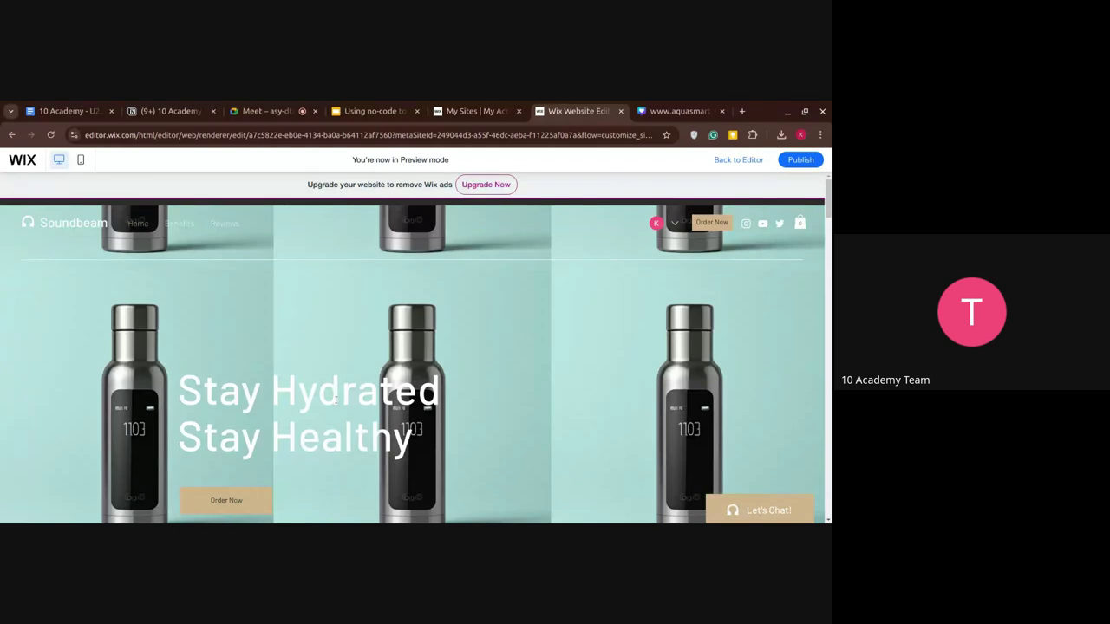
{"action": "scroll", "coordinate": [336, 399], "scroll_direction": "down", "scroll_amount": 1}
{"action": "scroll", "coordinate": [335, 399], "scroll_direction": "down", "scroll_amount": 5}
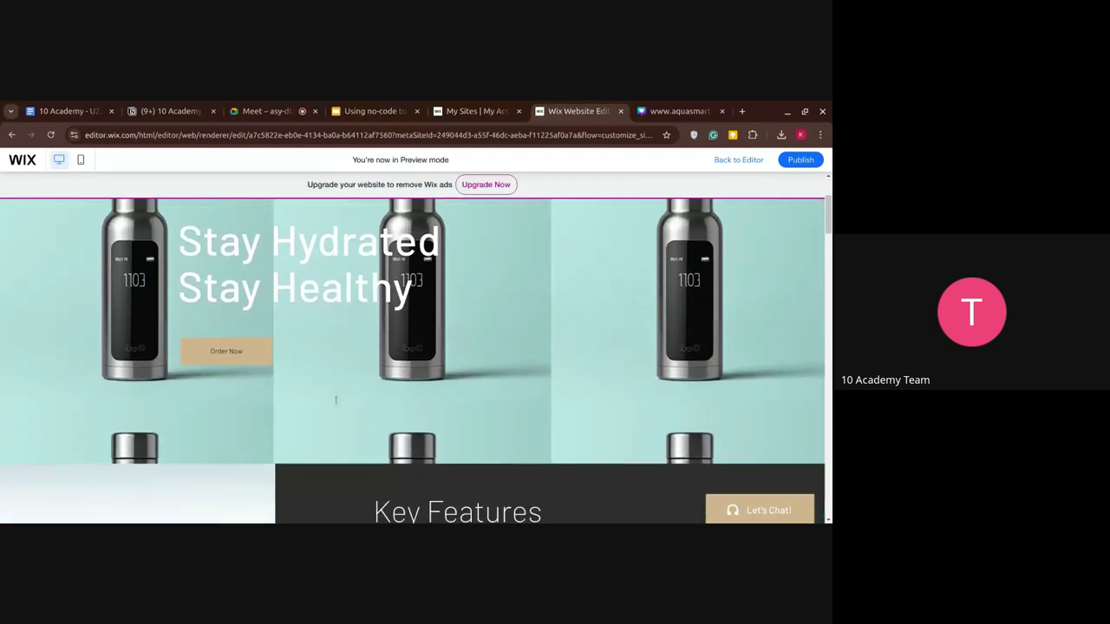
{"action": "scroll", "coordinate": [336, 404], "scroll_direction": "down", "scroll_amount": 3}
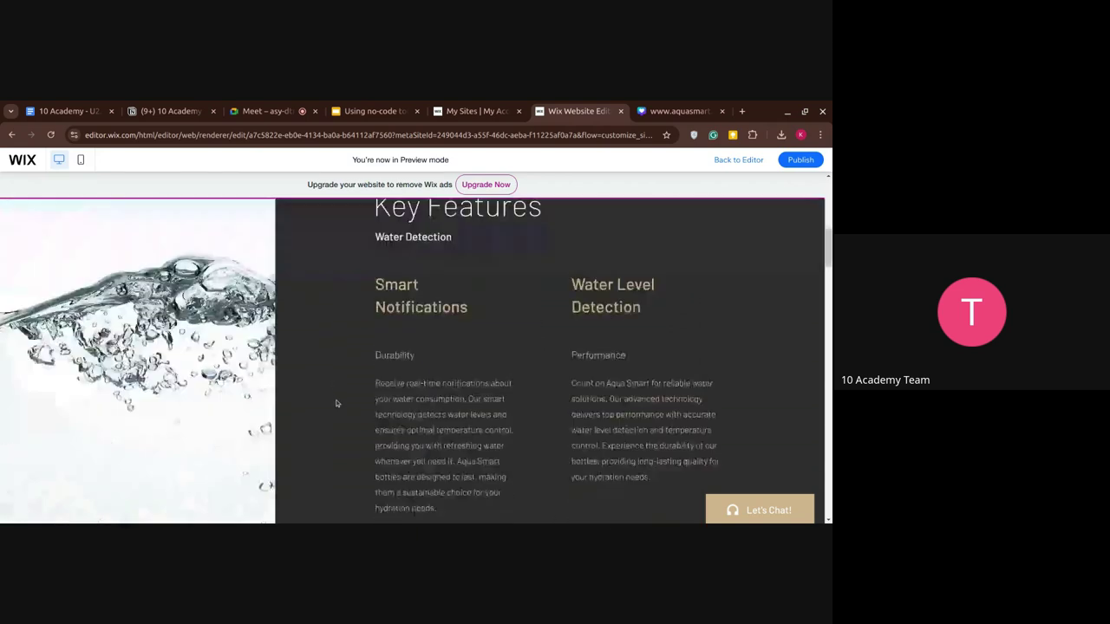
{"action": "scroll", "coordinate": [329, 303], "scroll_direction": "up", "scroll_amount": 2}
{"action": "scroll", "coordinate": [426, 328], "scroll_direction": "down", "scroll_amount": 5}
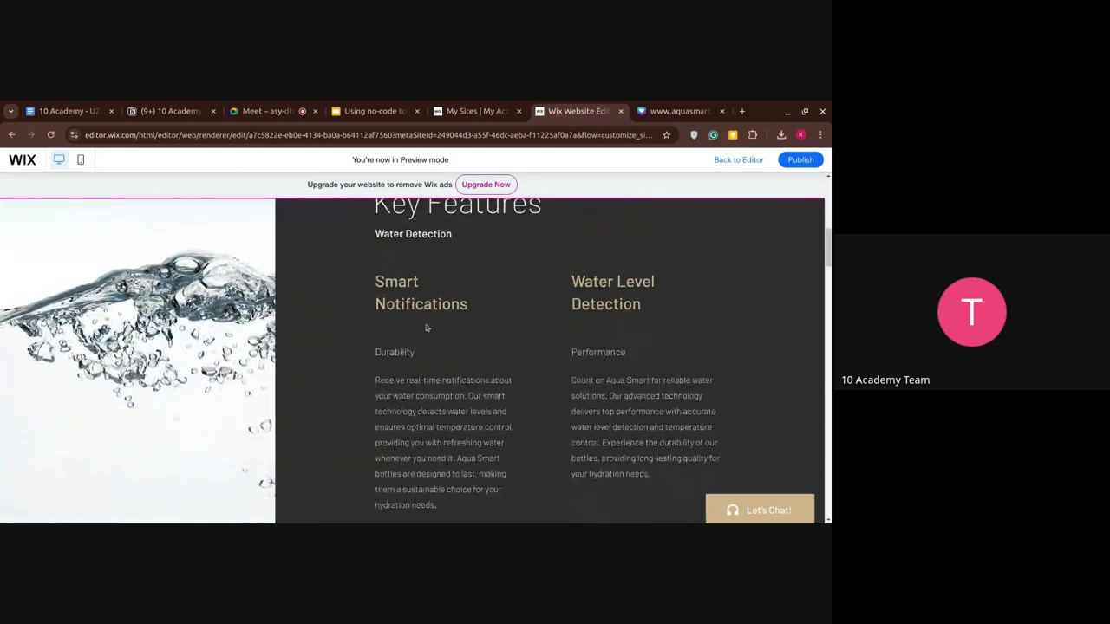
{"action": "scroll", "coordinate": [415, 299], "scroll_direction": "down", "scroll_amount": 8}
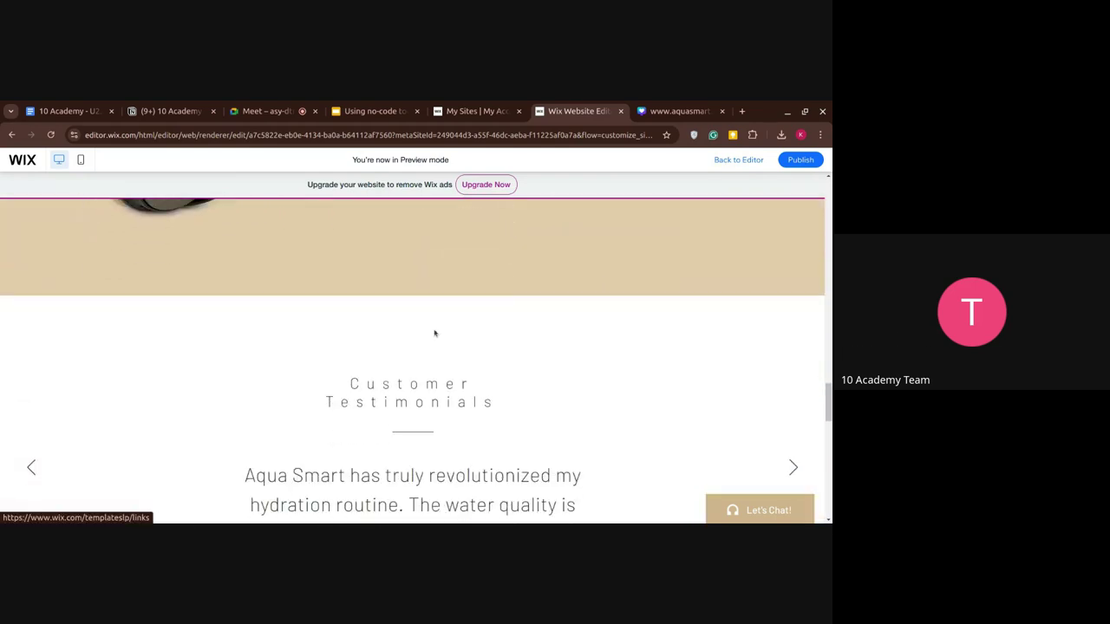
{"action": "scroll", "coordinate": [415, 321], "scroll_direction": "up", "scroll_amount": 15}
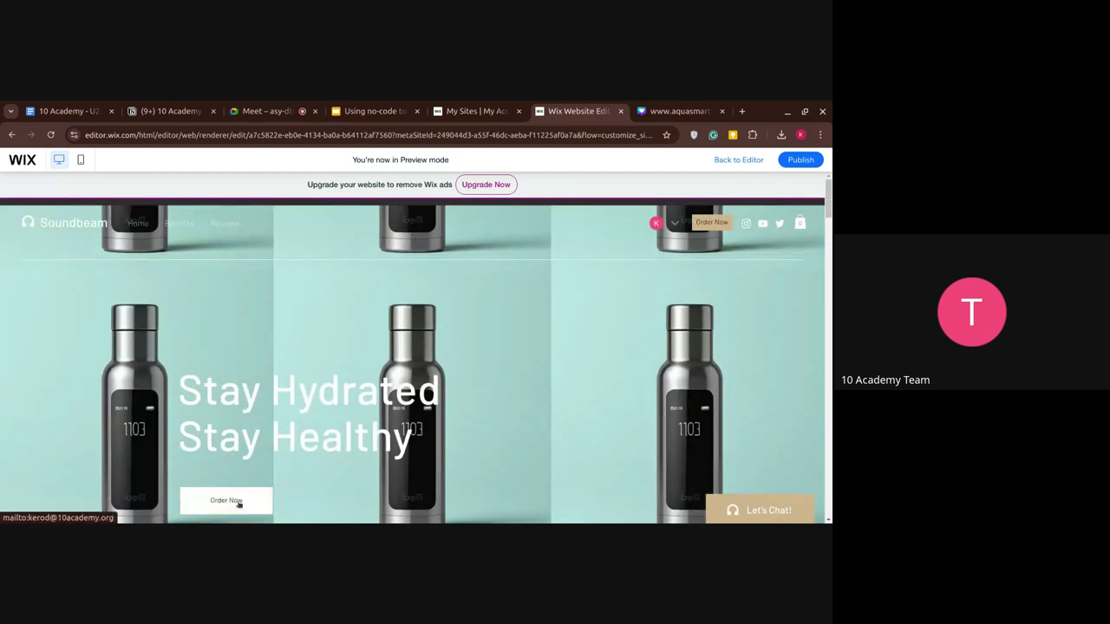
{"action": "left_click", "coordinate": [238, 504]}
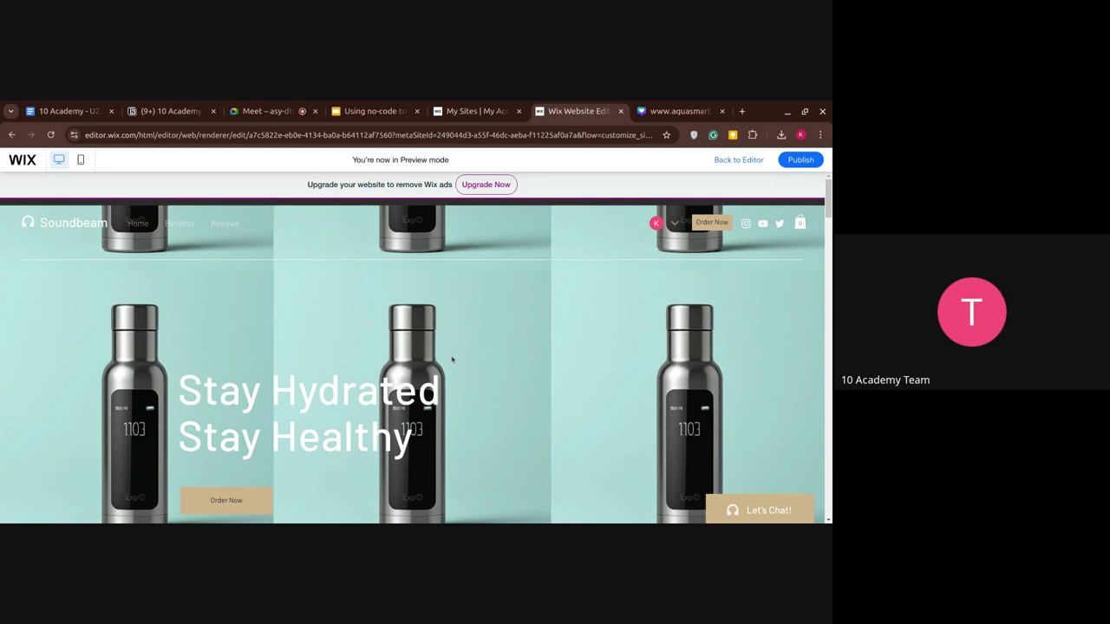
{"action": "scroll", "coordinate": [451, 359], "scroll_direction": "down", "scroll_amount": 5}
{"action": "scroll", "coordinate": [451, 359], "scroll_direction": "up", "scroll_amount": 5}
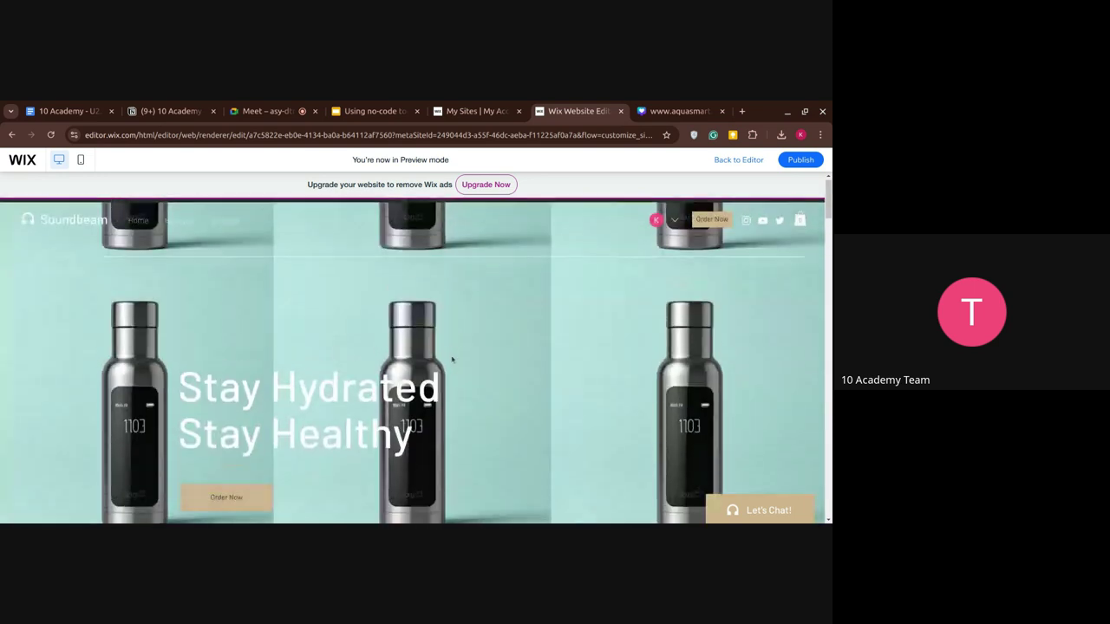
Publish Aqua Smart on the free aqua-smart-1 wixsite.com domain, keeping the suggested name, then view it.
{"action": "left_click", "coordinate": [812, 162]}
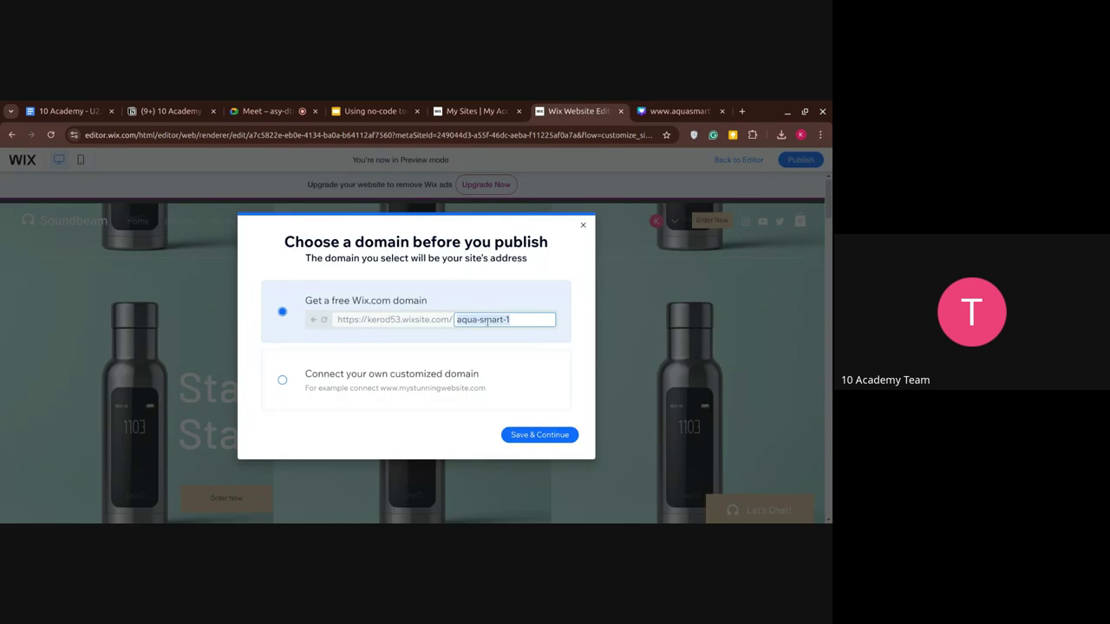
{"action": "left_click", "coordinate": [515, 436]}
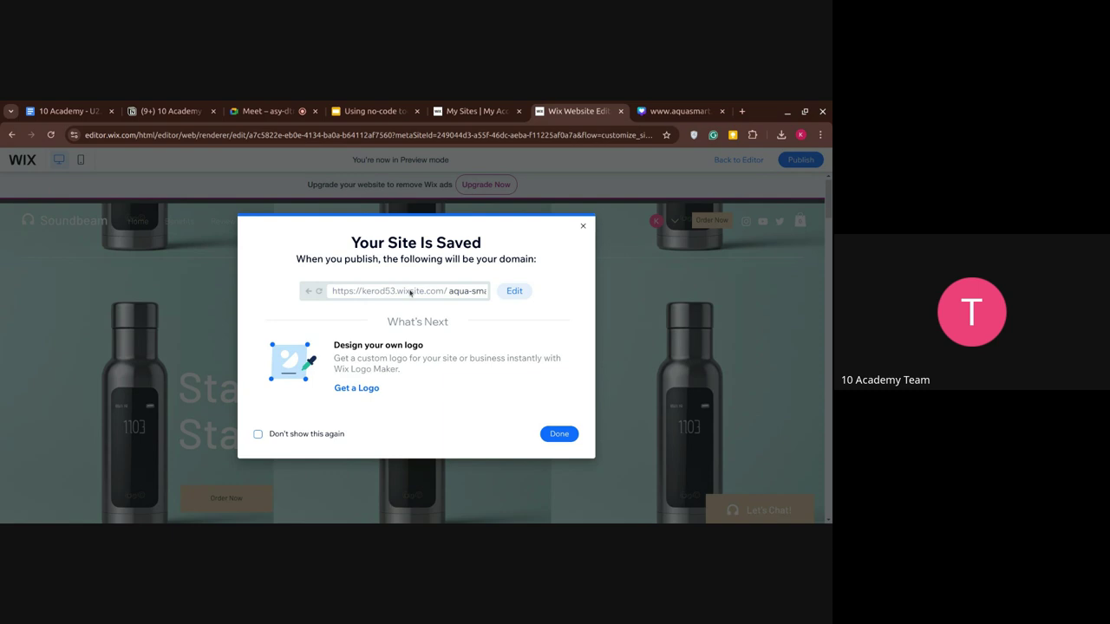
{"action": "left_click", "coordinate": [512, 292]}
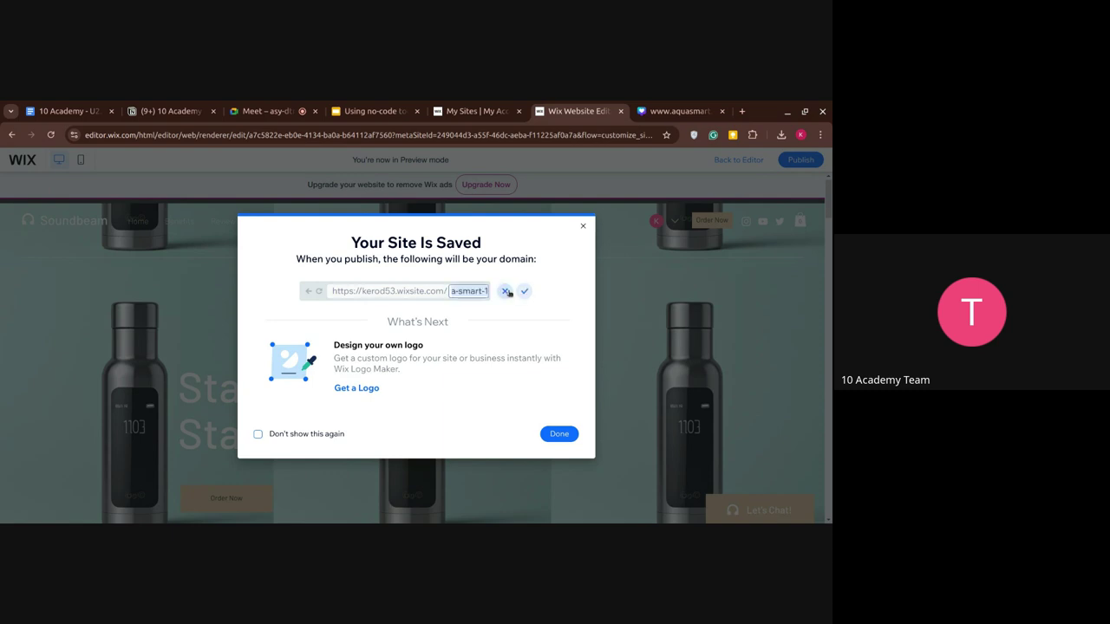
{"action": "left_click", "coordinate": [505, 293]}
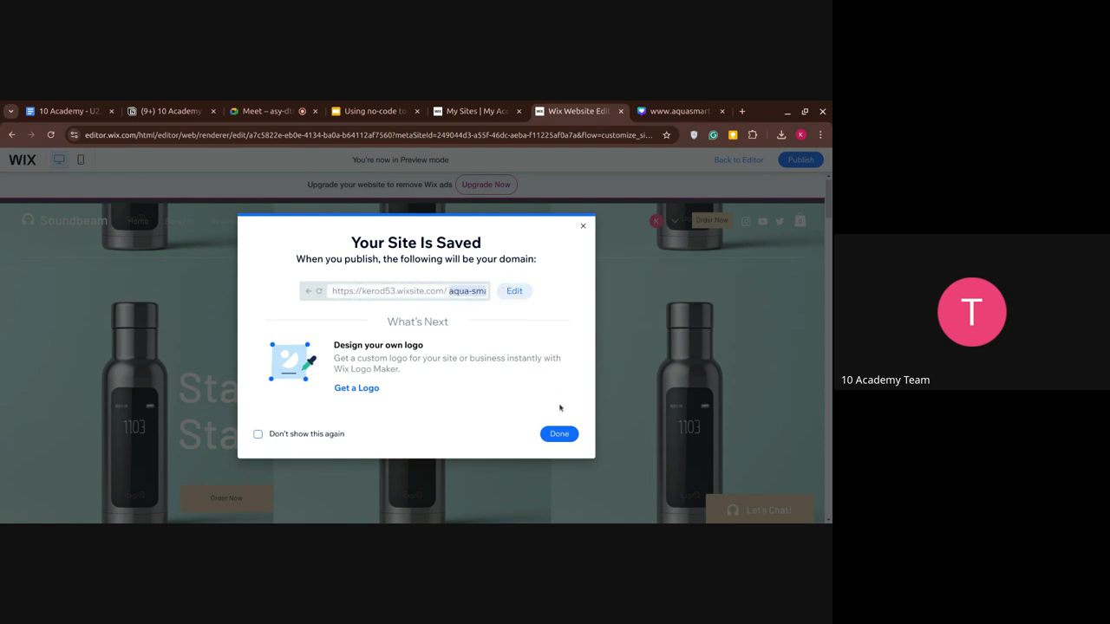
{"action": "left_click", "coordinate": [562, 434]}
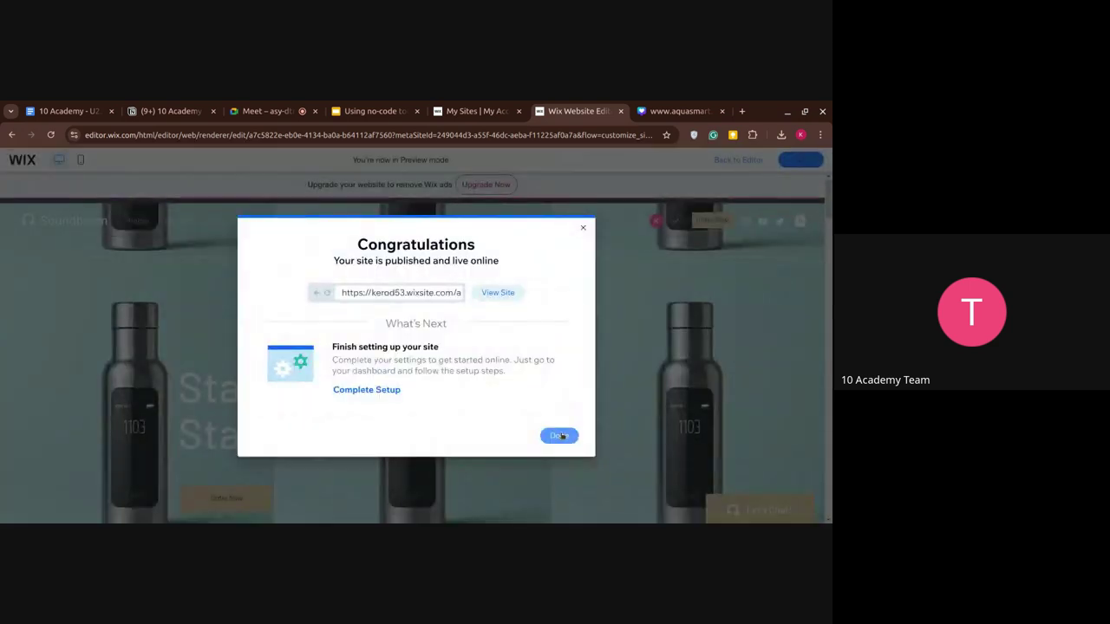
{"action": "left_click", "coordinate": [494, 293]}
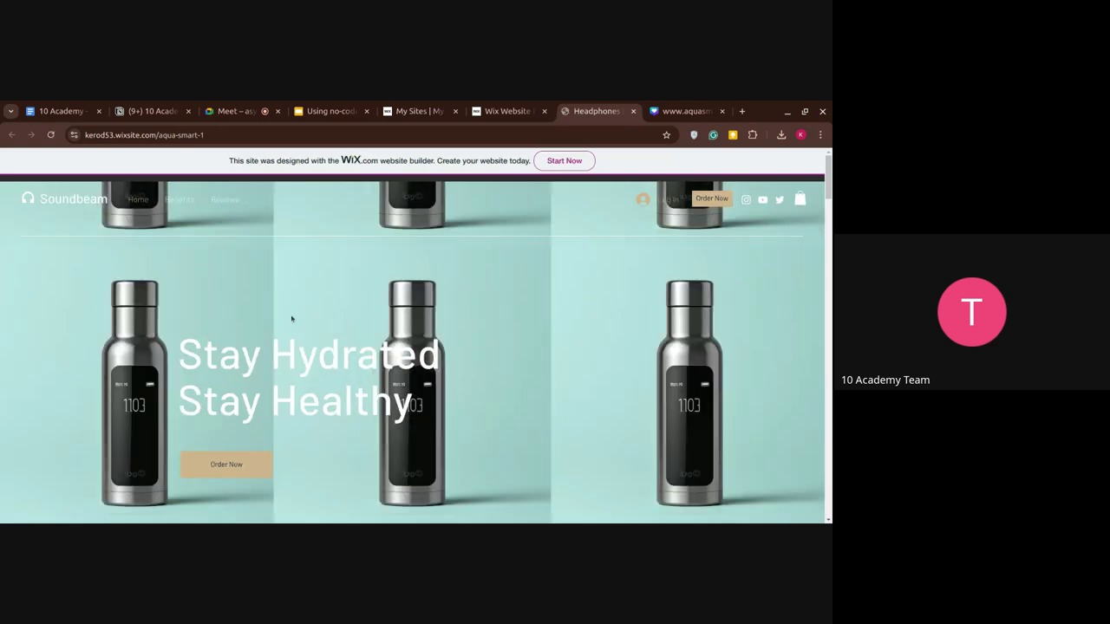
Scroll the live aqua-smart-1 page to the footer and back, then try Order Now.
{"action": "scroll", "coordinate": [291, 319], "scroll_direction": "down", "scroll_amount": 10}
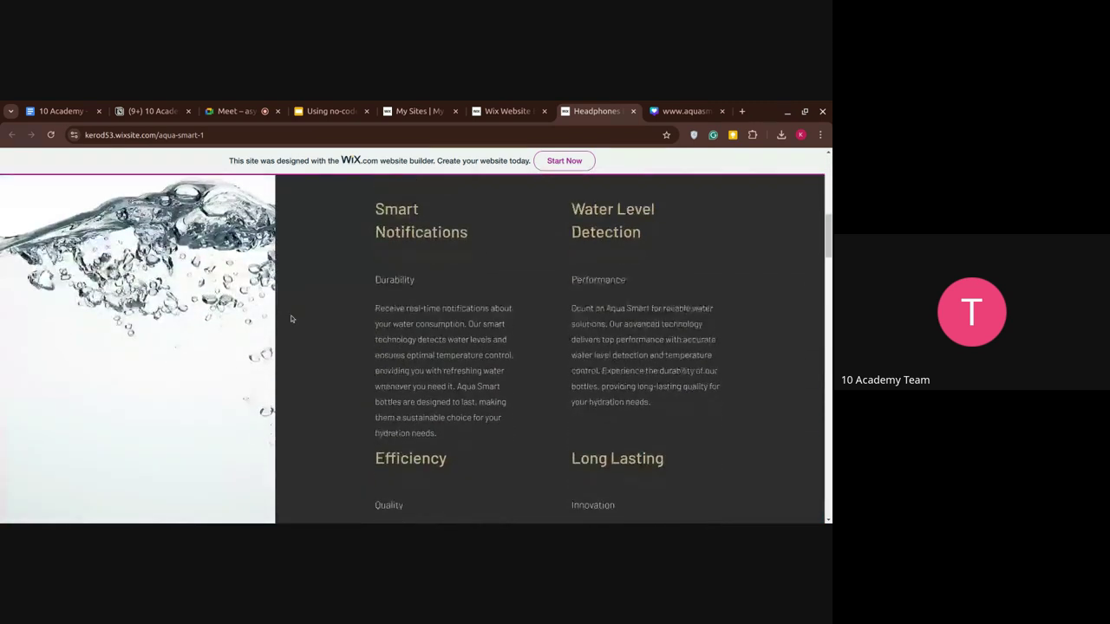
{"action": "scroll", "coordinate": [291, 319], "scroll_direction": "down", "scroll_amount": 10}
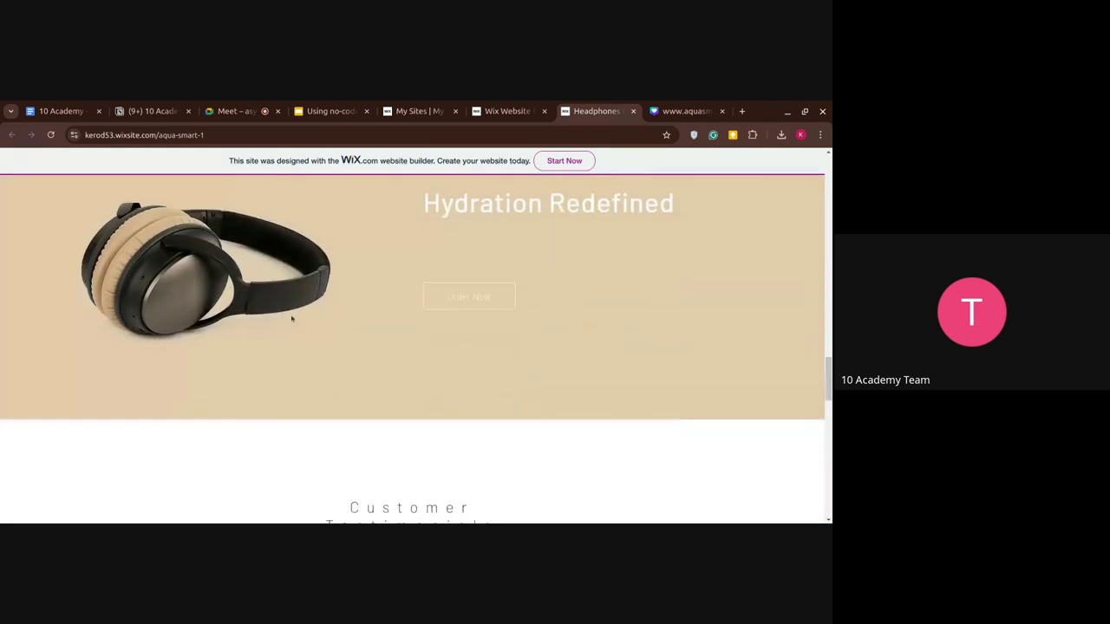
{"action": "scroll", "coordinate": [291, 320], "scroll_direction": "down", "scroll_amount": 10}
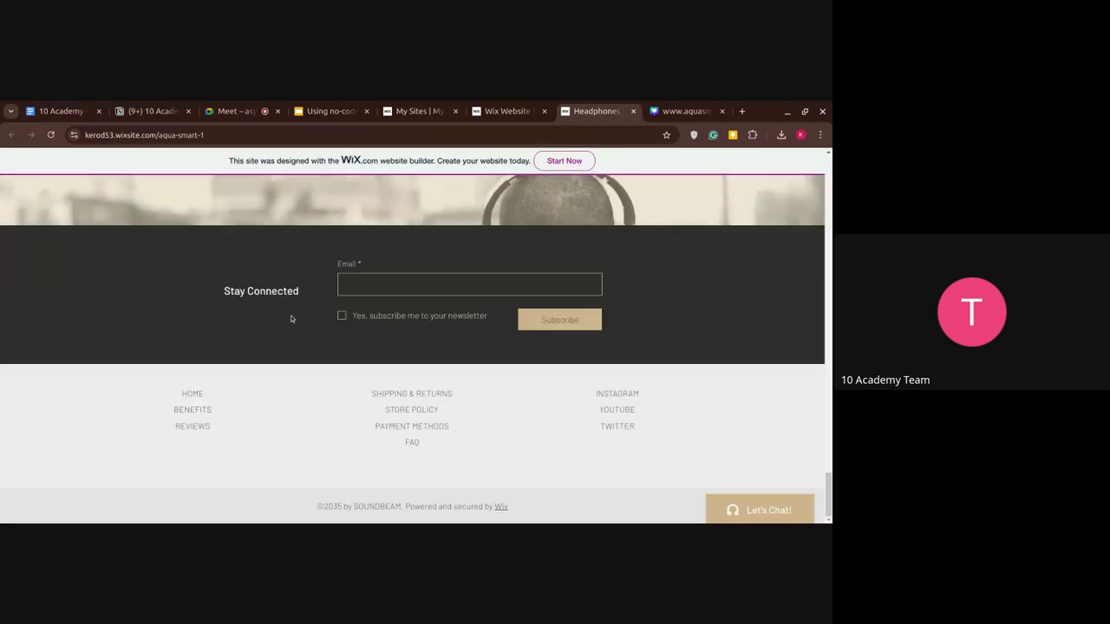
{"action": "scroll", "coordinate": [292, 319], "scroll_direction": "up", "scroll_amount": 20}
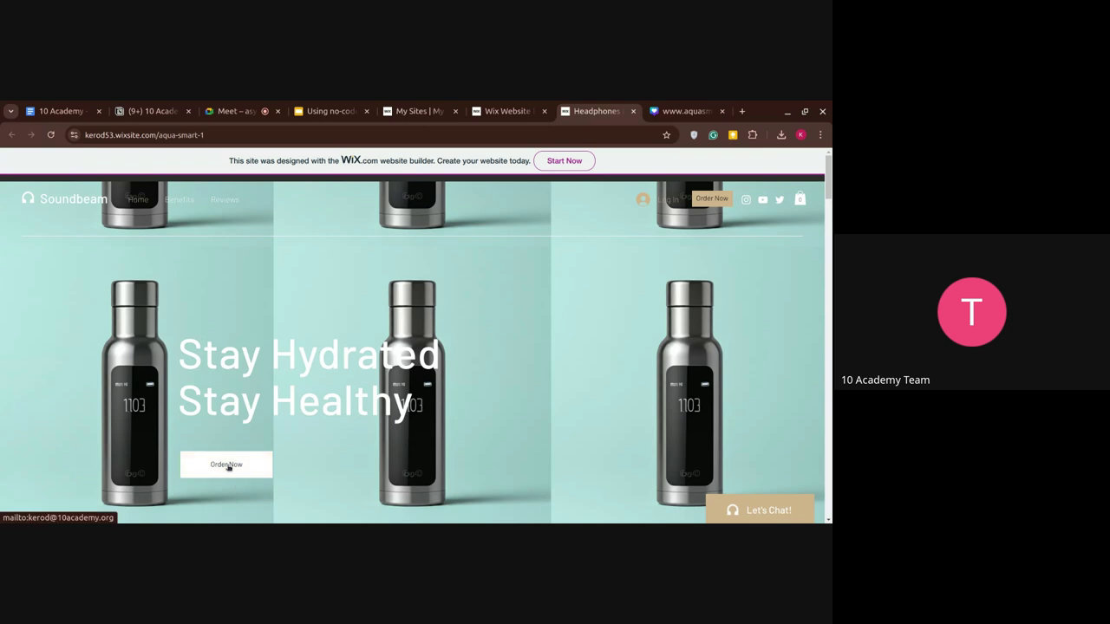
{"action": "left_click", "coordinate": [241, 474]}
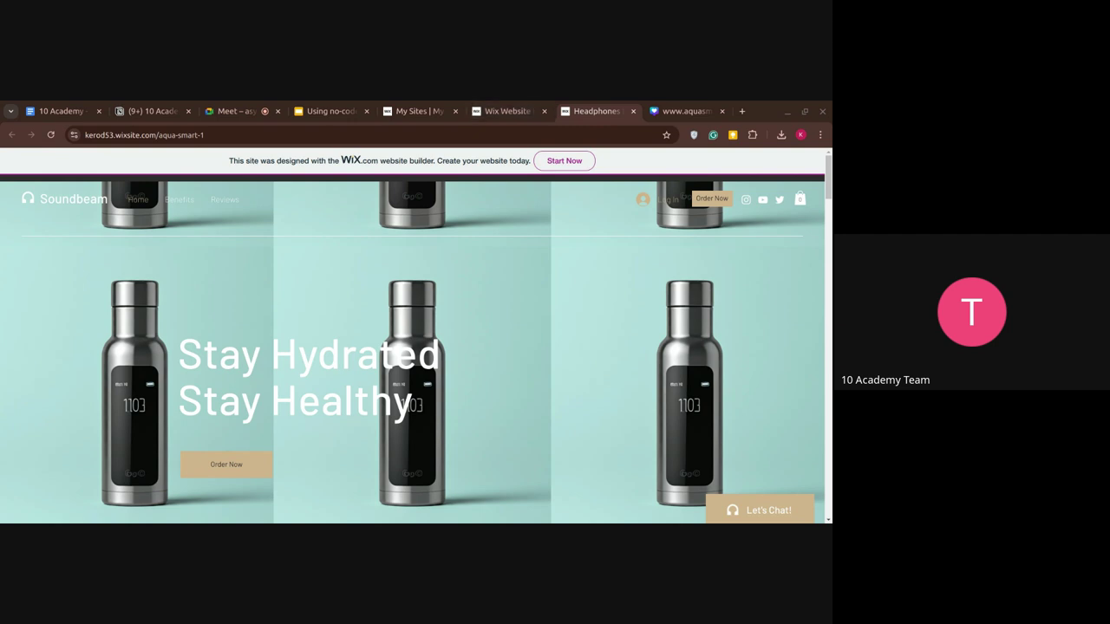
Switch the Meet presentation from a single tab to the entire screen, then return to the site.
{"action": "left_click", "coordinate": [254, 113]}
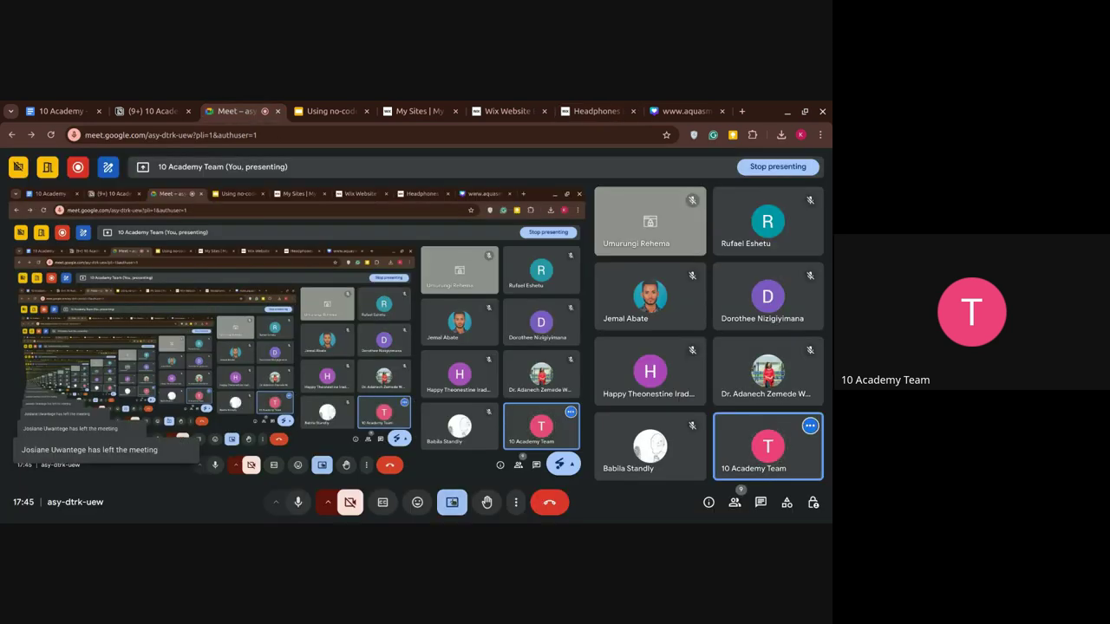
{"action": "left_click", "coordinate": [451, 502]}
{"action": "left_click", "coordinate": [477, 437]}
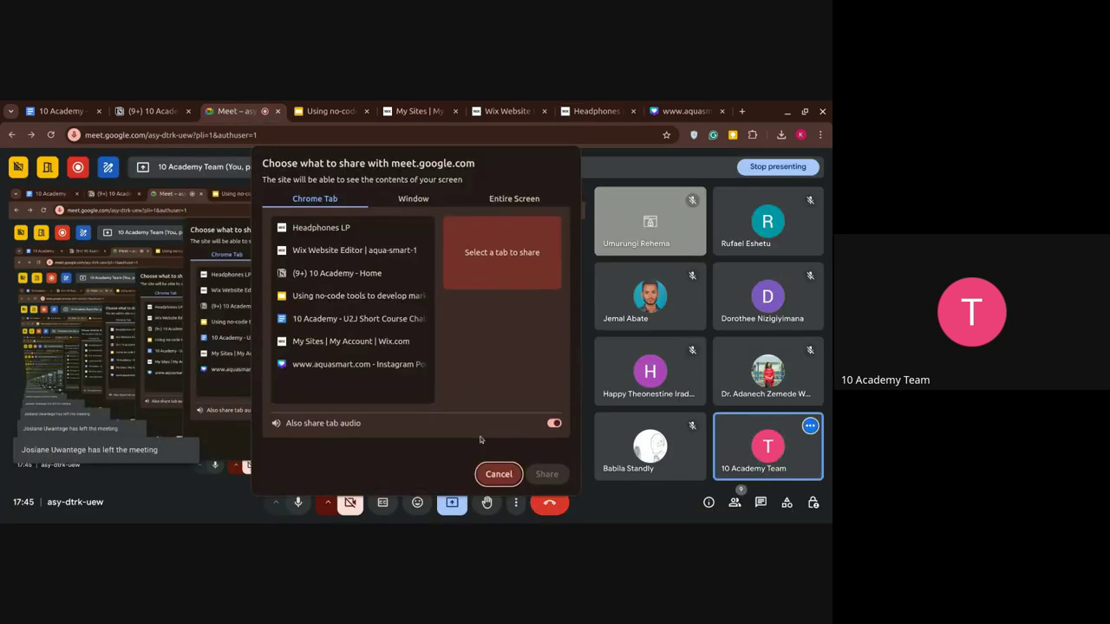
{"action": "left_click", "coordinate": [515, 199]}
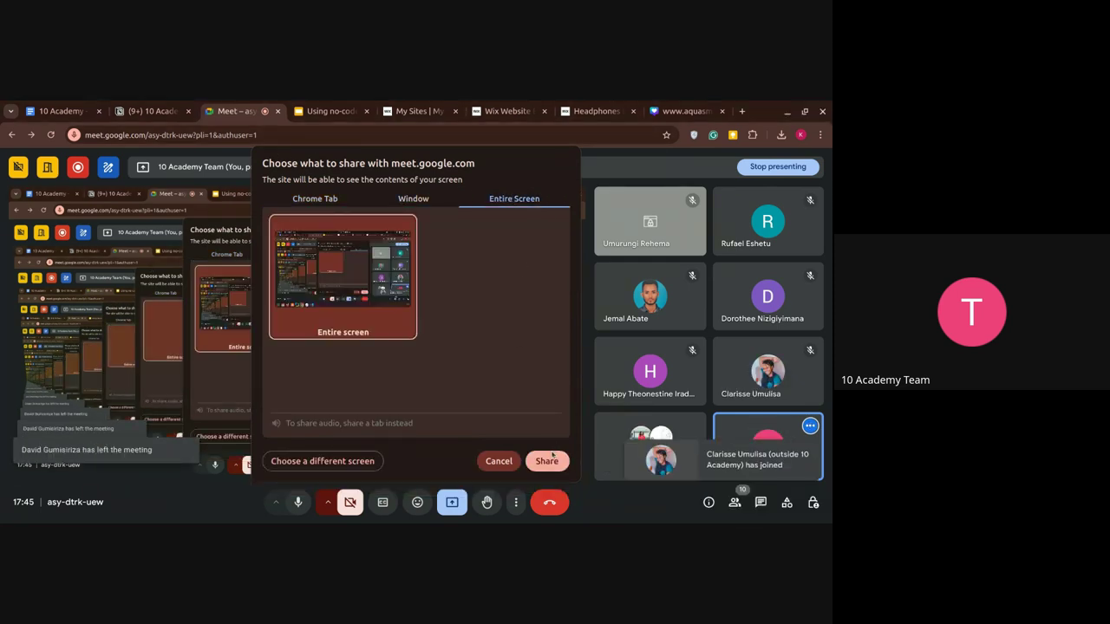
{"action": "left_click", "coordinate": [549, 460]}
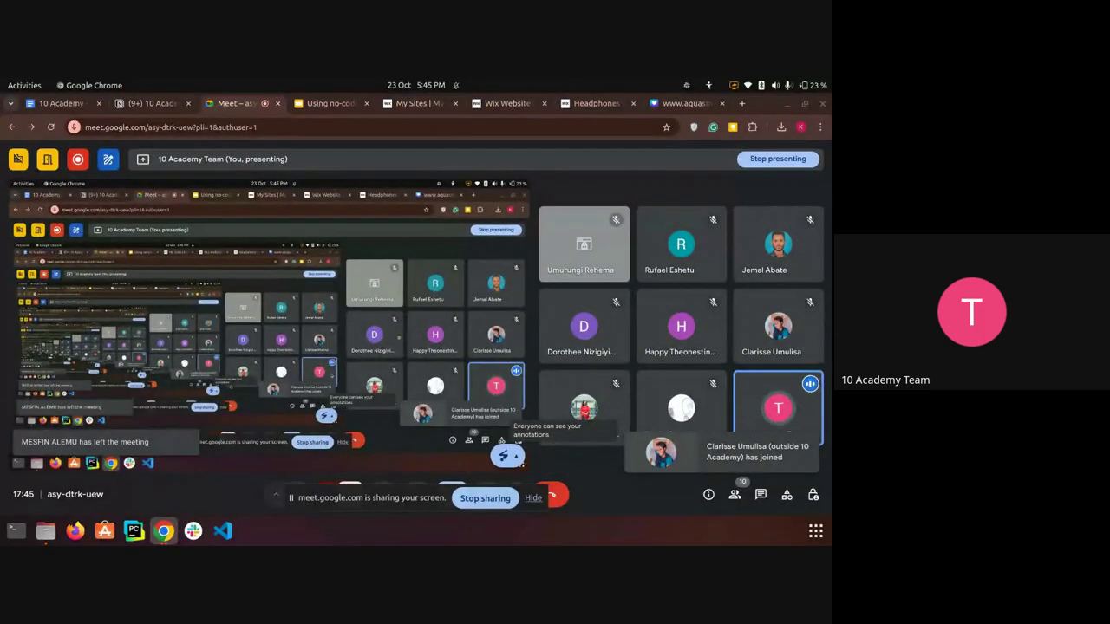
{"action": "left_click", "coordinate": [580, 105]}
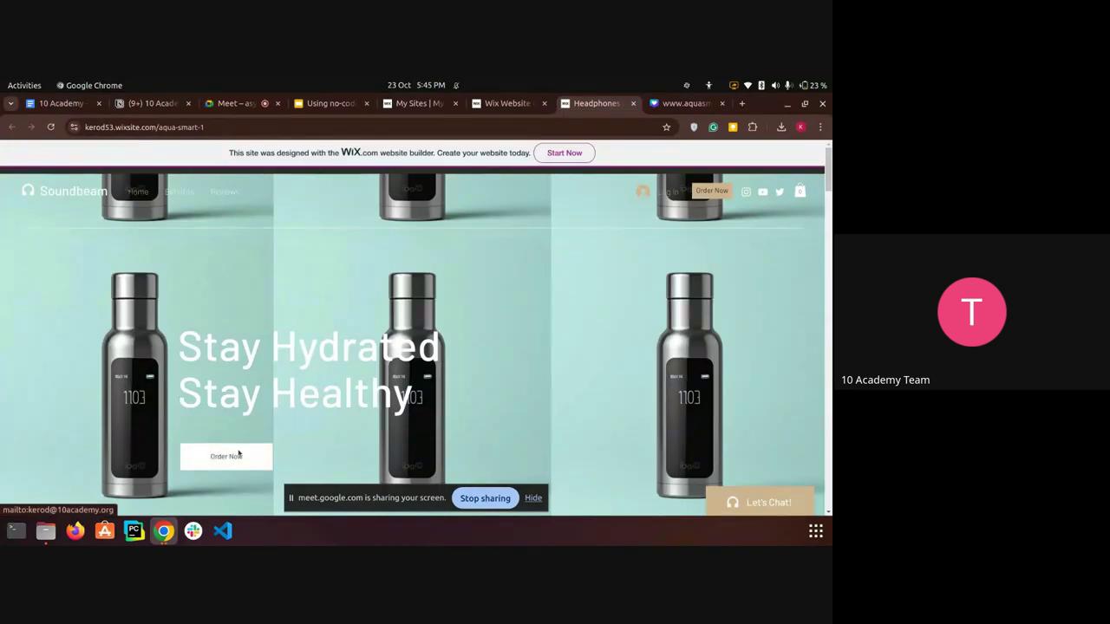
Test Order Now, which opens a new Thunderbird e-mail draft, and close that draft.
{"action": "left_click", "coordinate": [240, 454]}
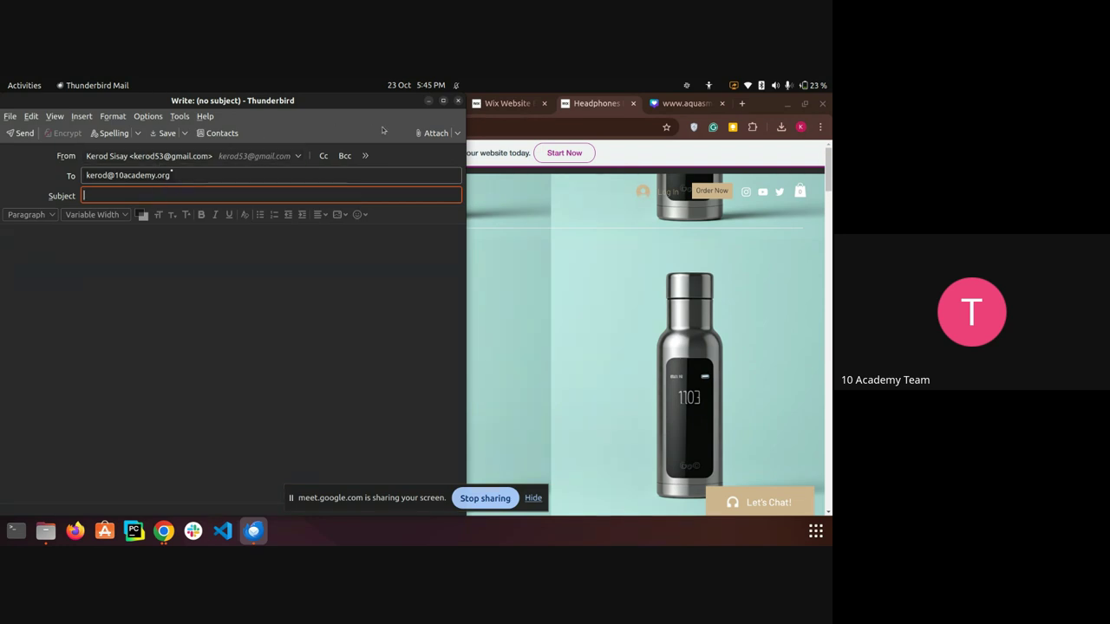
{"action": "left_click", "coordinate": [459, 101]}
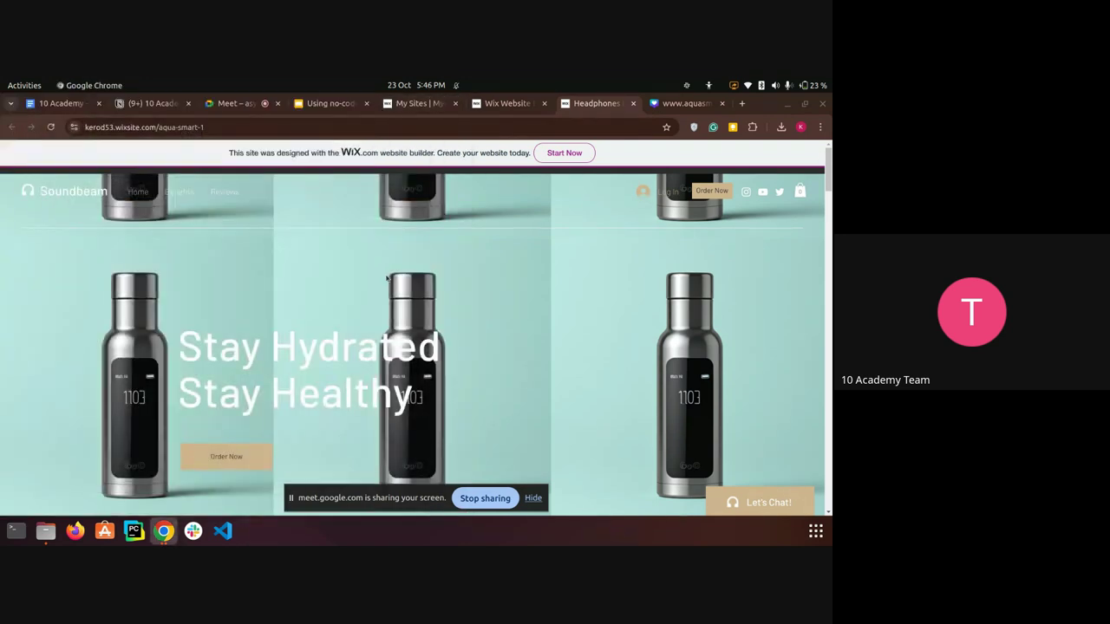
{"action": "scroll", "coordinate": [387, 278], "scroll_direction": "down", "scroll_amount": 3}
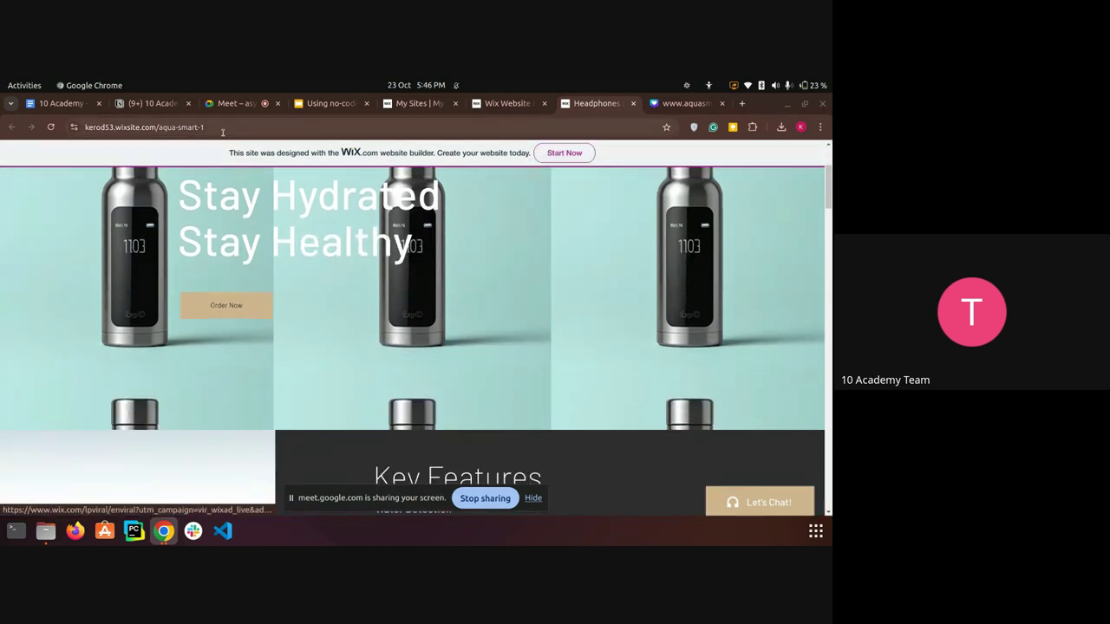
Select and copy the live site's full https web address from the address bar.
{"action": "left_click", "coordinate": [223, 130]}
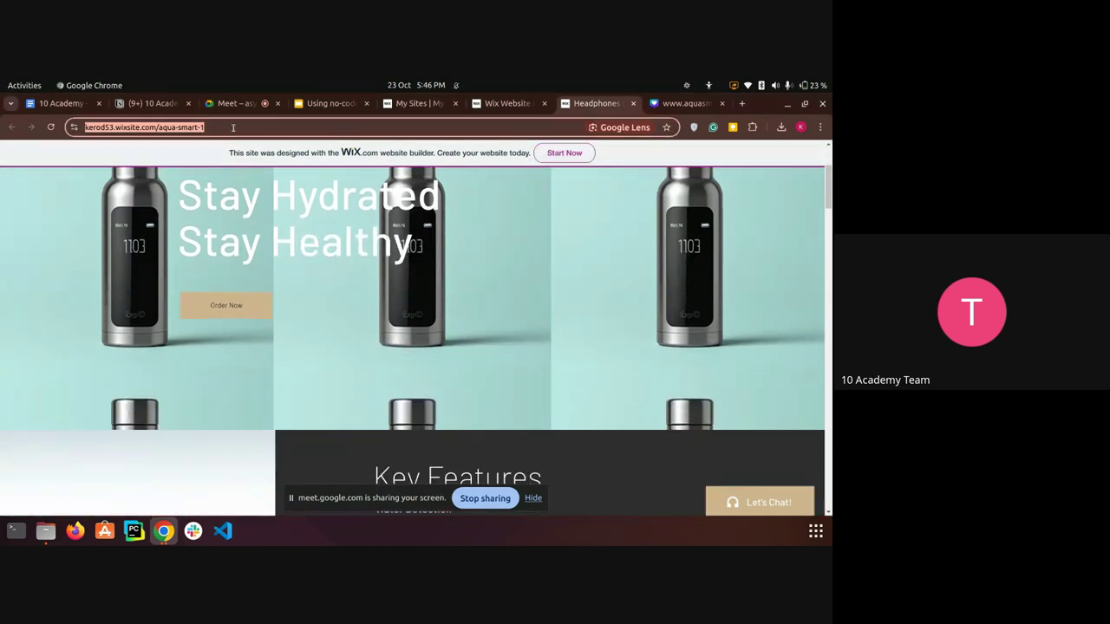
{"action": "left_click", "coordinate": [233, 128]}
{"action": "key", "text": "ctrl+a"}
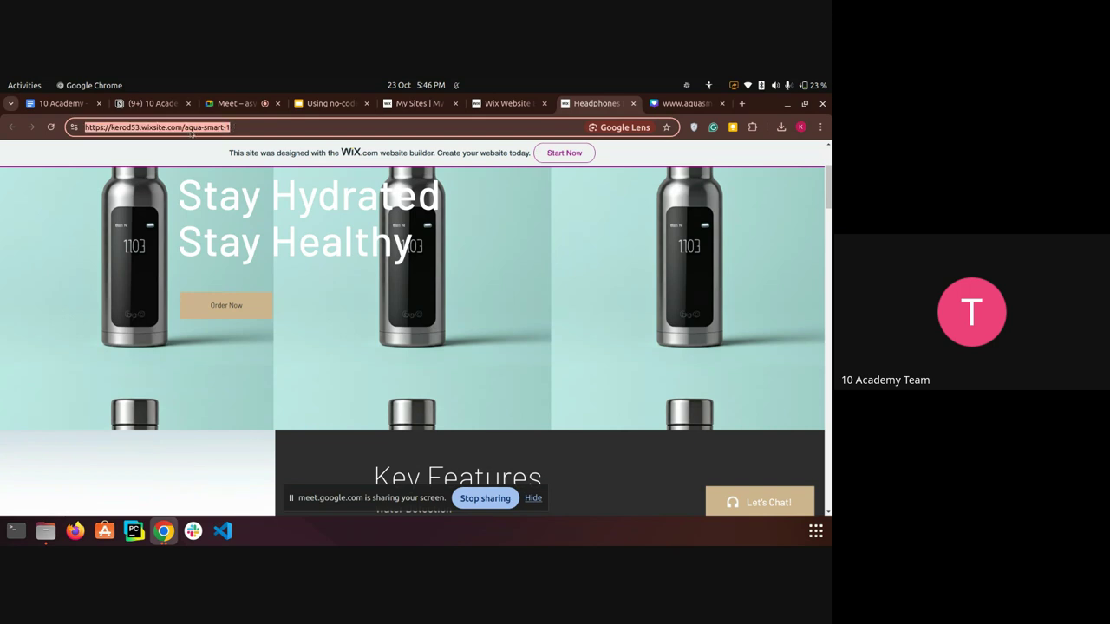
{"action": "left_click", "coordinate": [428, 279]}
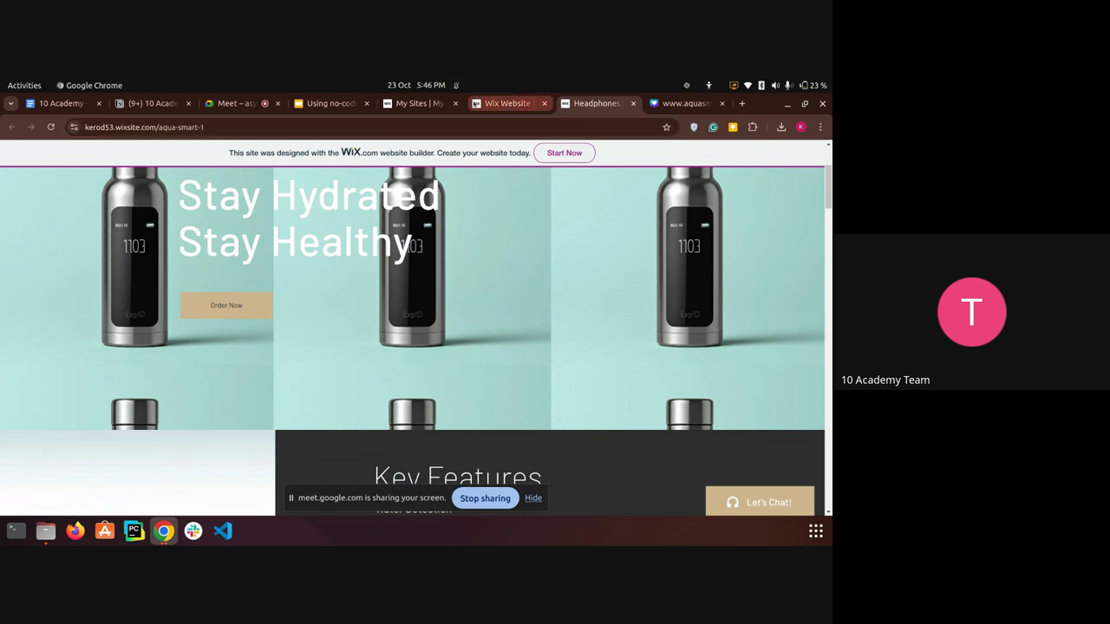
{"action": "left_click", "coordinate": [265, 127]}
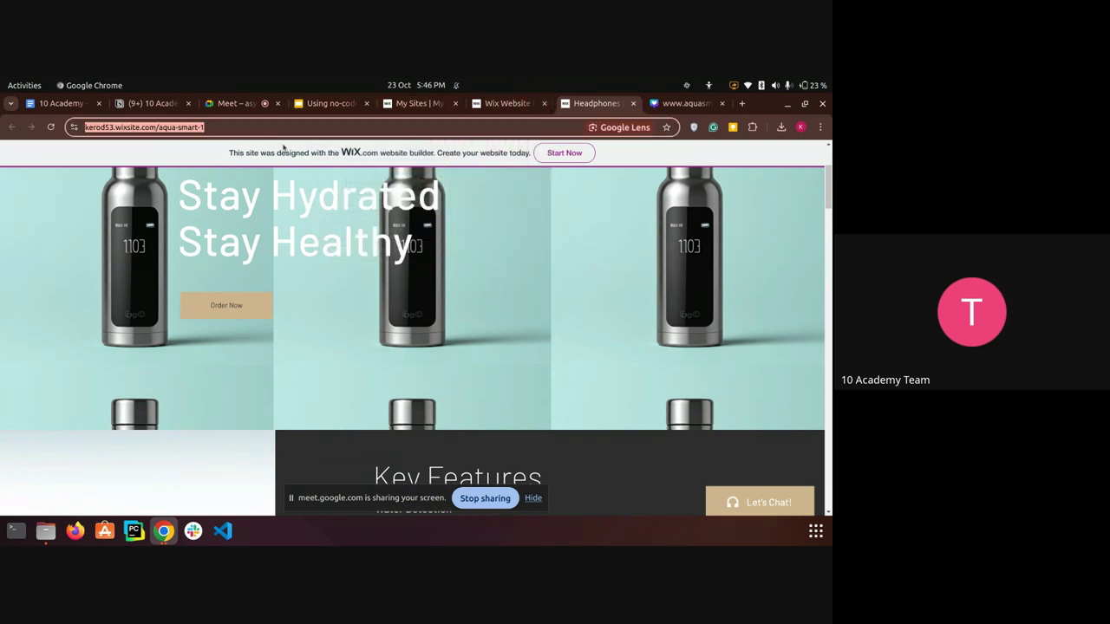